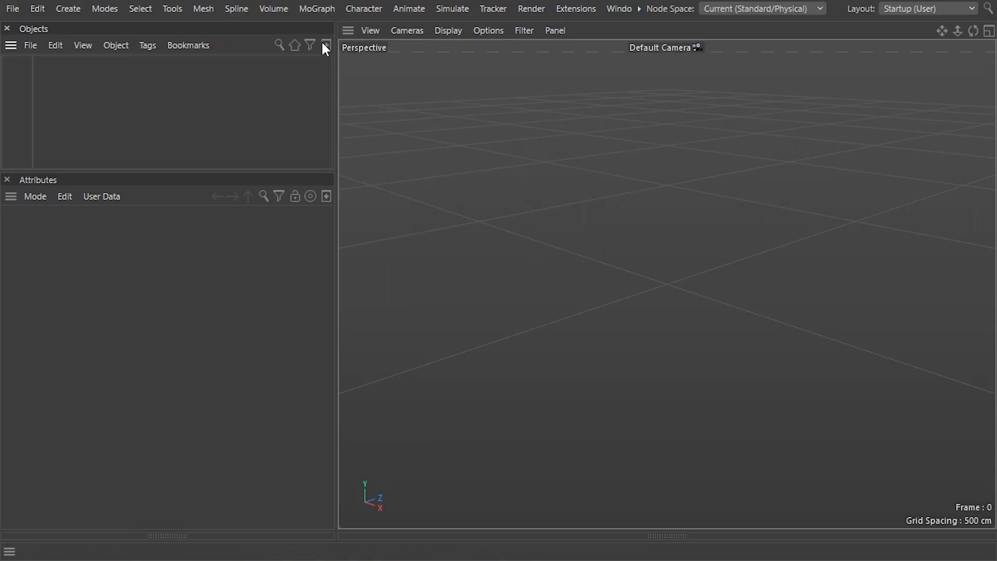
Step: Add a MoSpline object and a Text spline, and set the spline's text to S
click(314, 11)
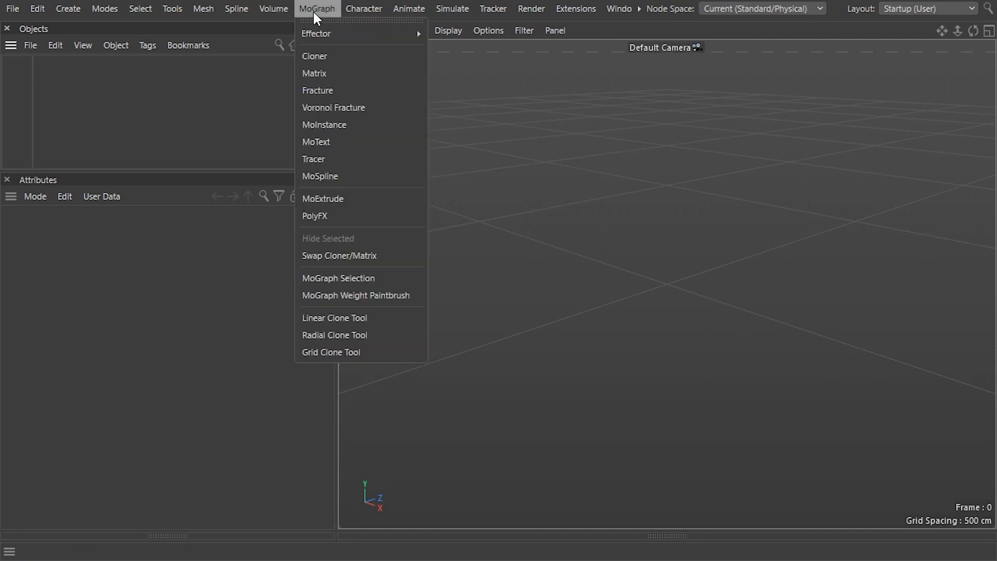
click(353, 177)
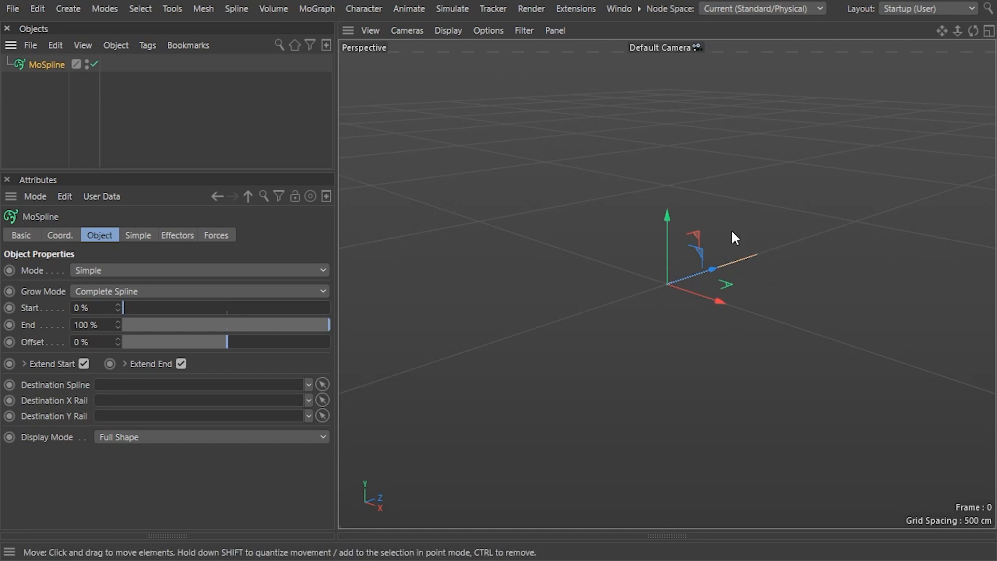
click(57, 6)
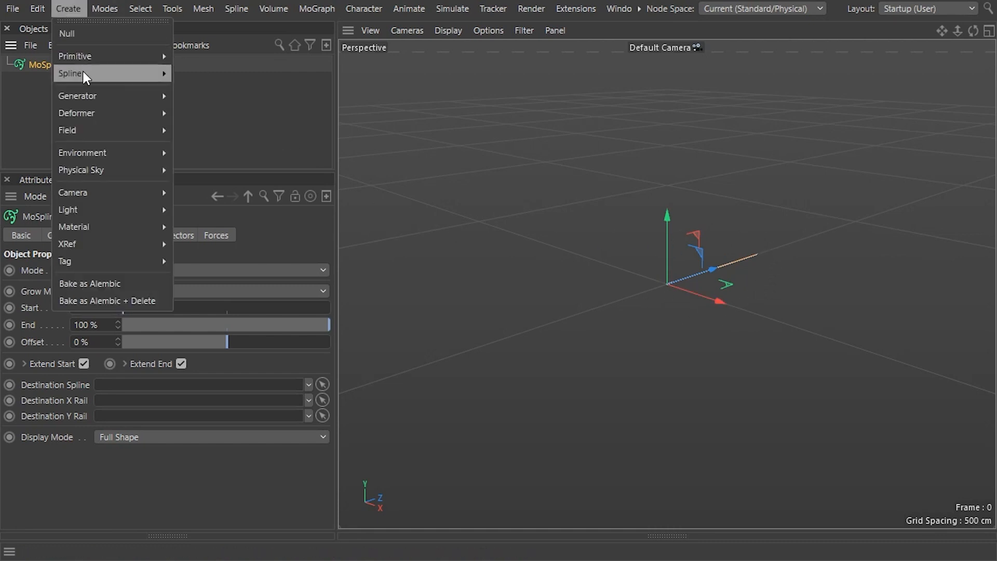
mouse_move(82, 71)
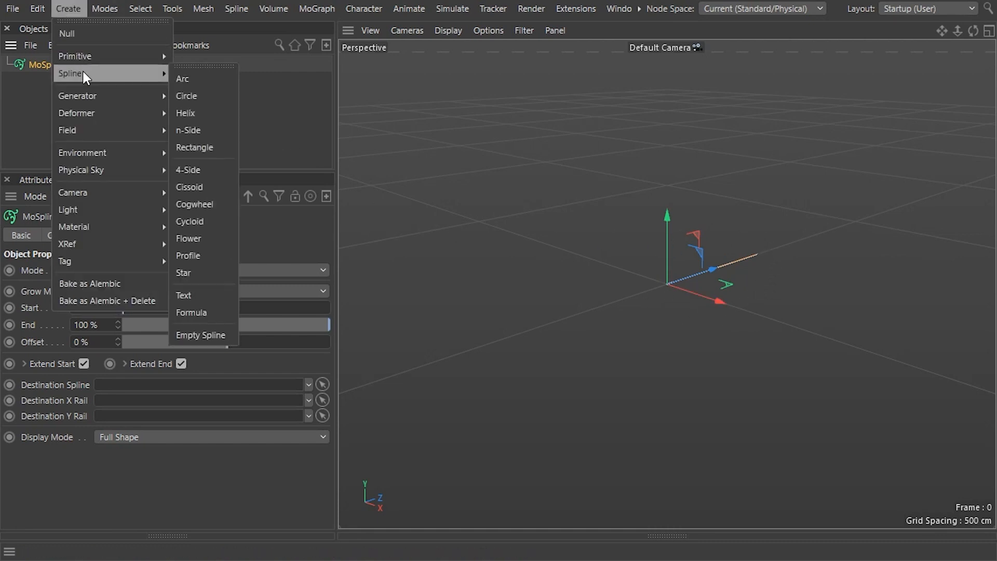
click(226, 294)
drag(60, 271, 31, 269)
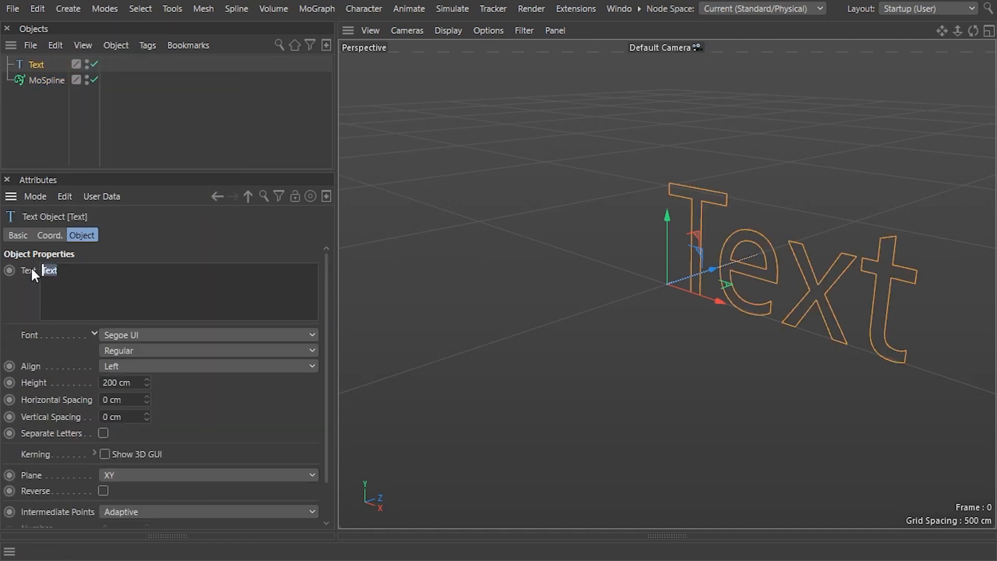
text(S)
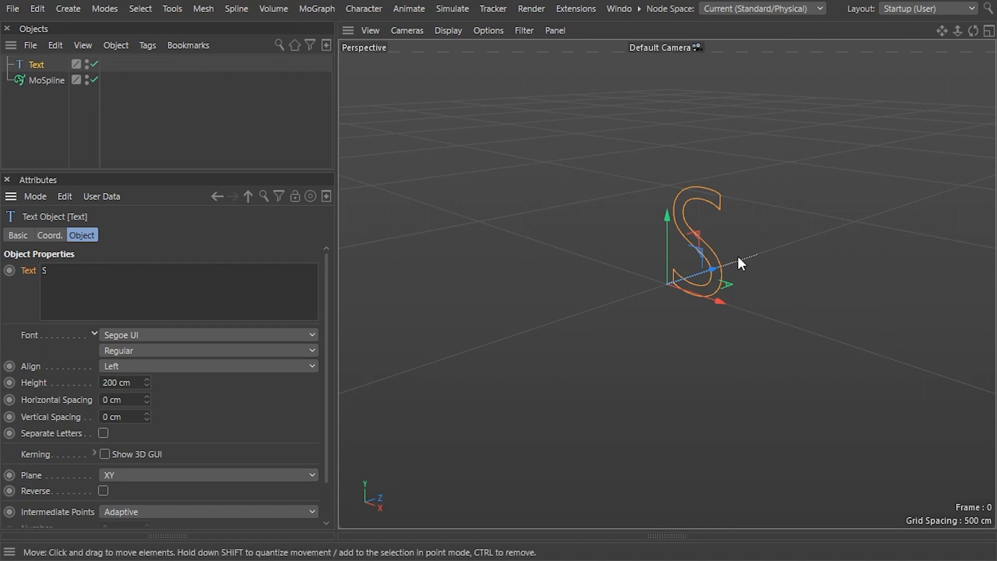
scroll(737, 255, up, 5)
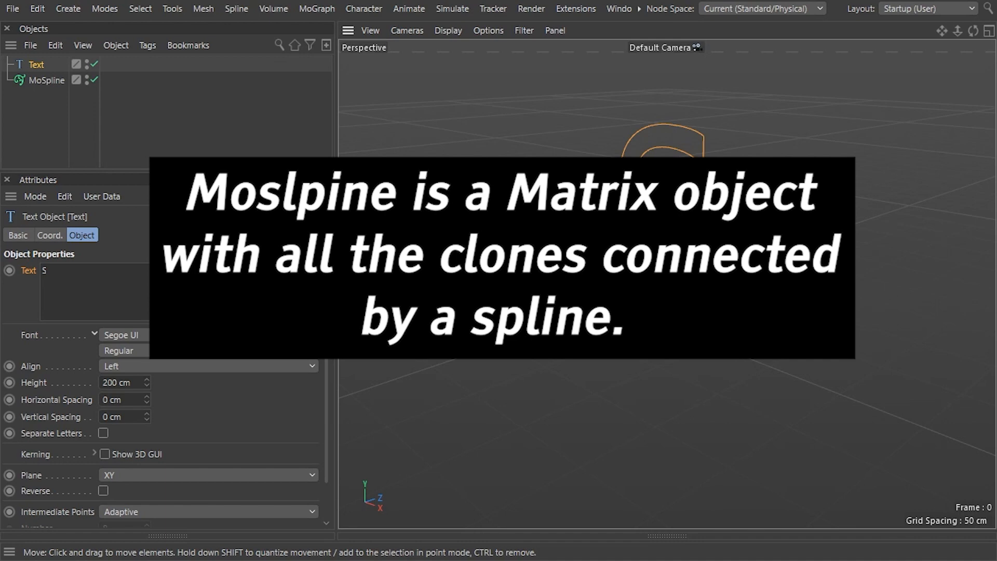
Step: Apply a Spline effector to the MoSpline and place it below the MoSpline in the object hierarchy
click(41, 83)
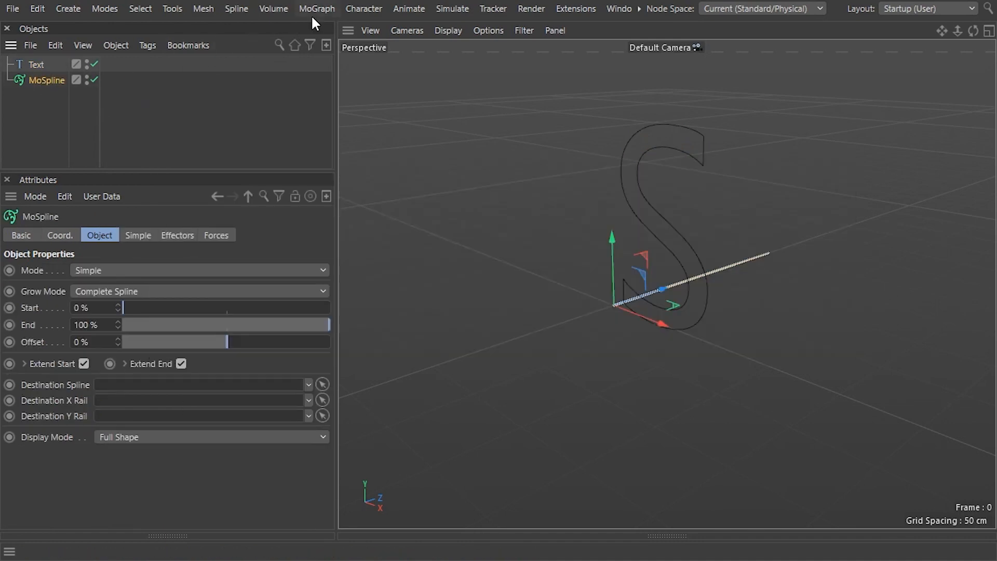
click(315, 9)
mouse_move(320, 29)
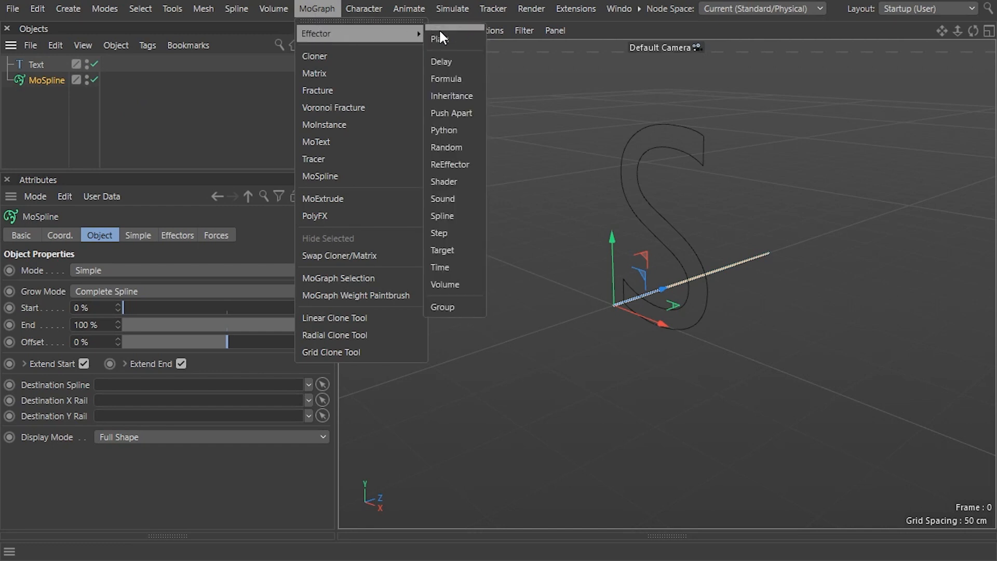
click(443, 215)
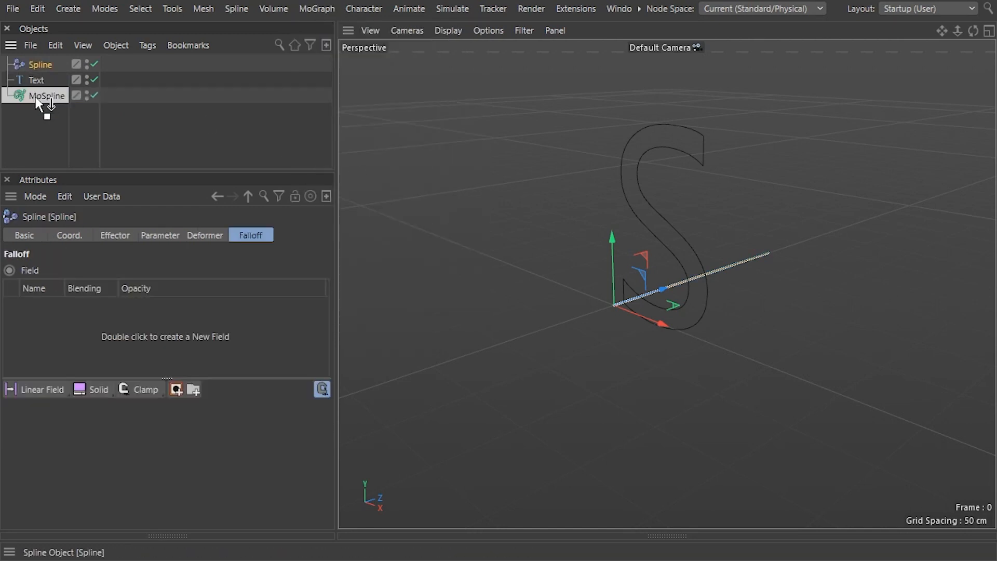
Step: Open the Spline effector from the MoSpline's effector list and turn off its Rotation parameter
click(45, 79)
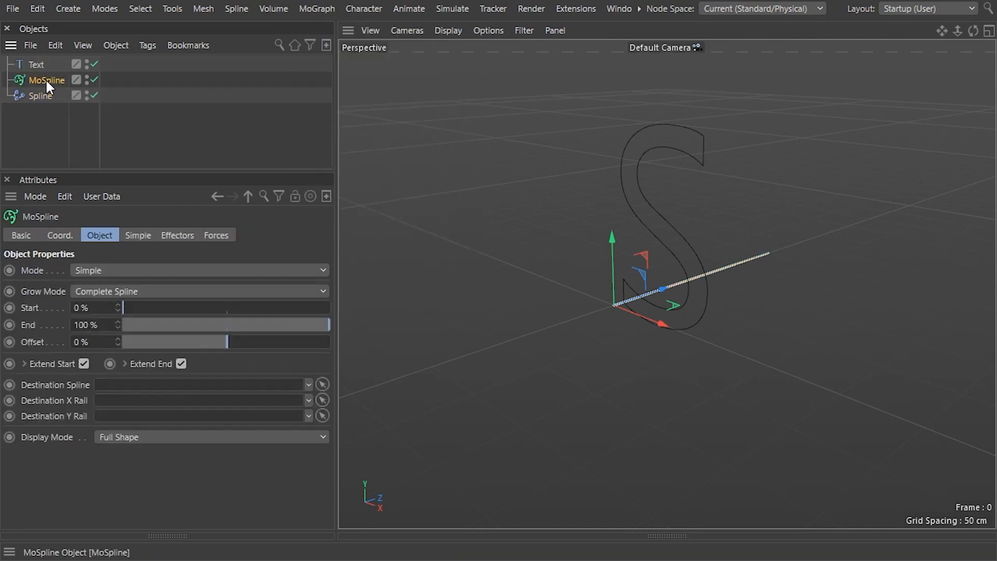
click(184, 235)
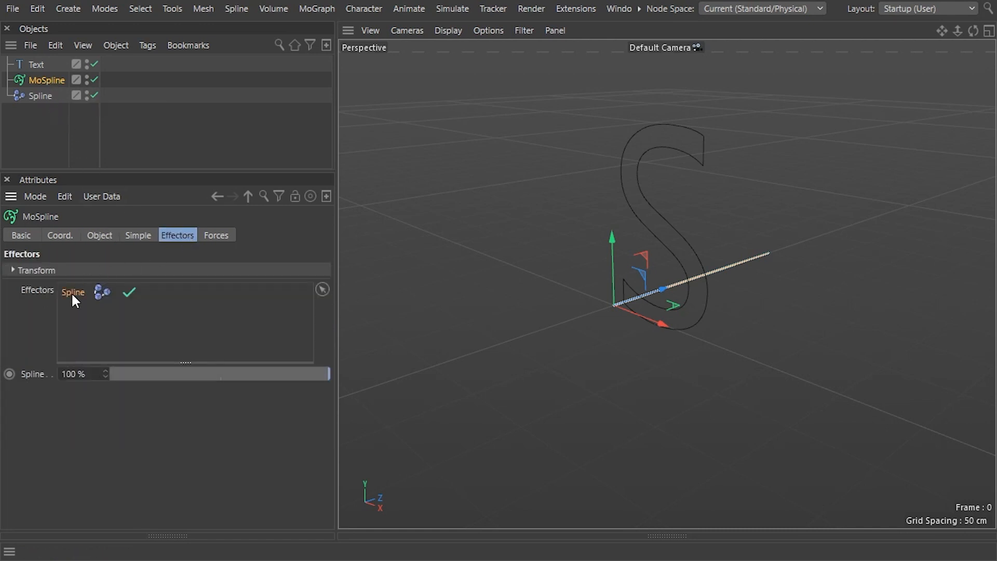
double_click(73, 294)
click(178, 236)
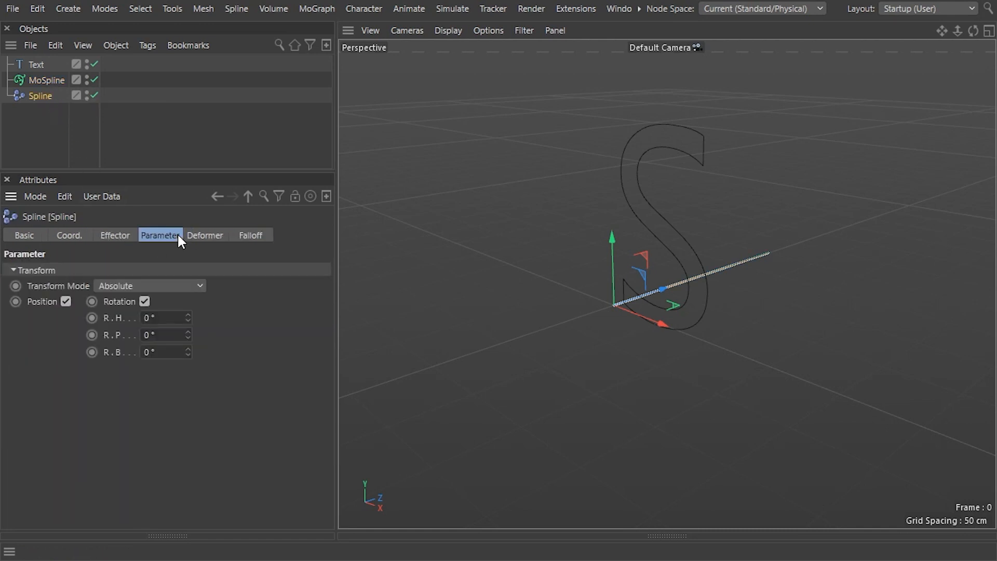
click(145, 303)
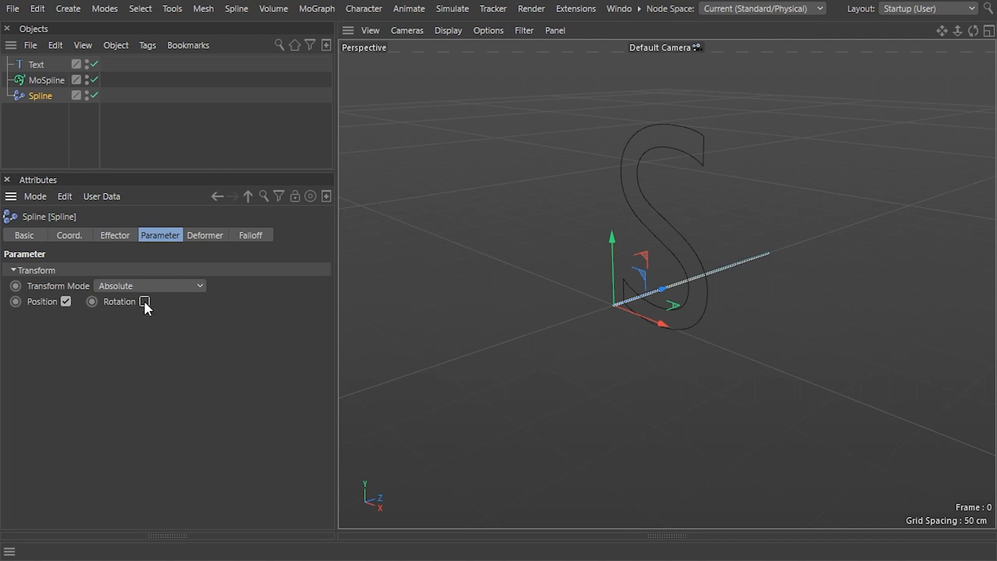
Step: Assign the Text object as the Spline effector's spline, keep its strength at 100 %, and enable Clamp
click(114, 237)
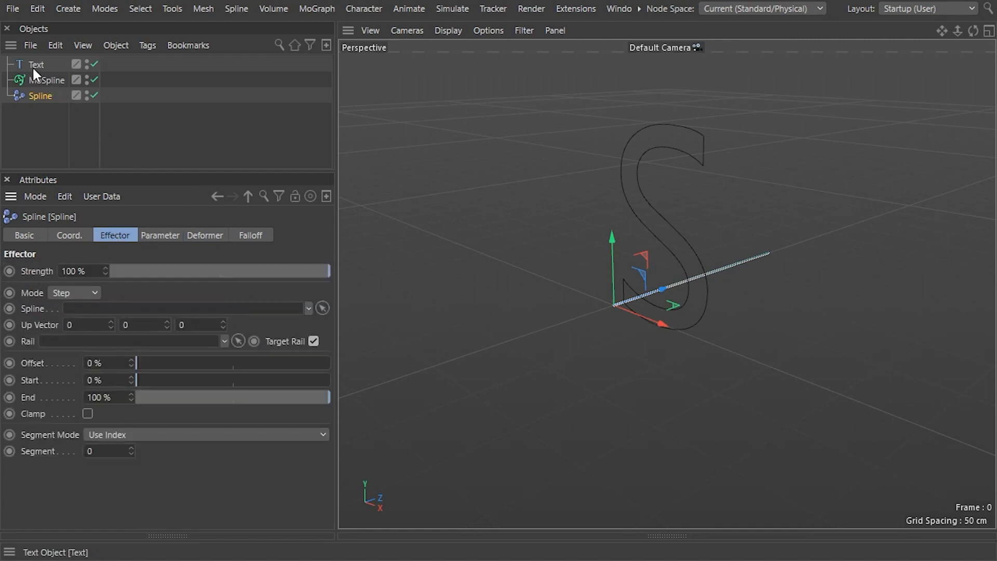
drag(30, 63, 106, 310)
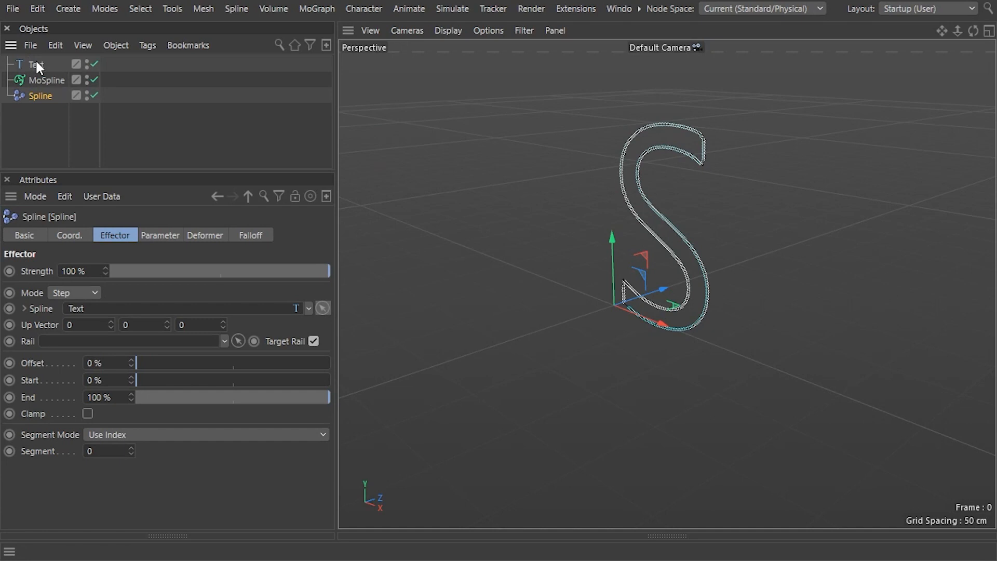
mouse_move(326, 271)
mouse_down()
mouse_move(104, 270)
mouse_move(333, 280)
mouse_up()
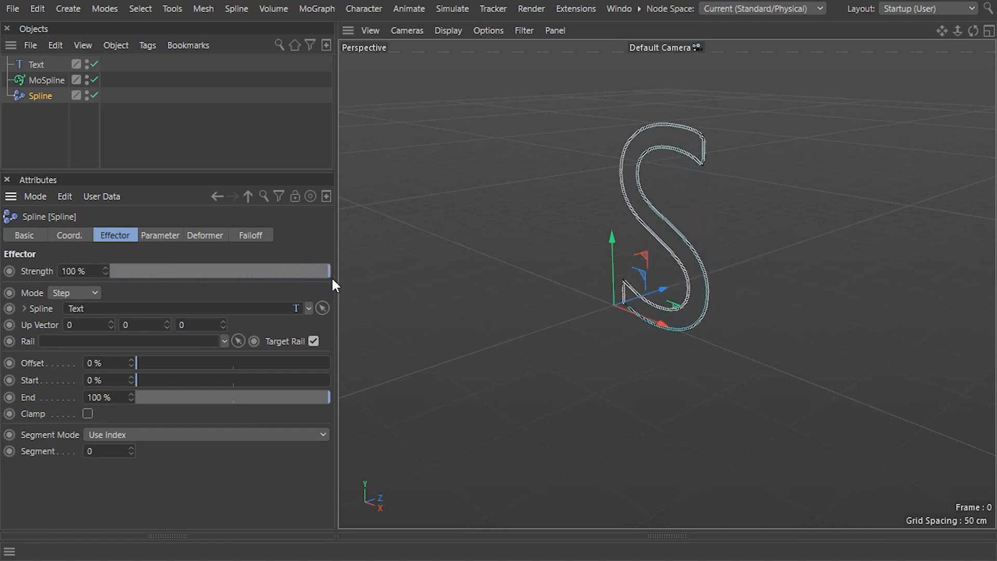
click(87, 412)
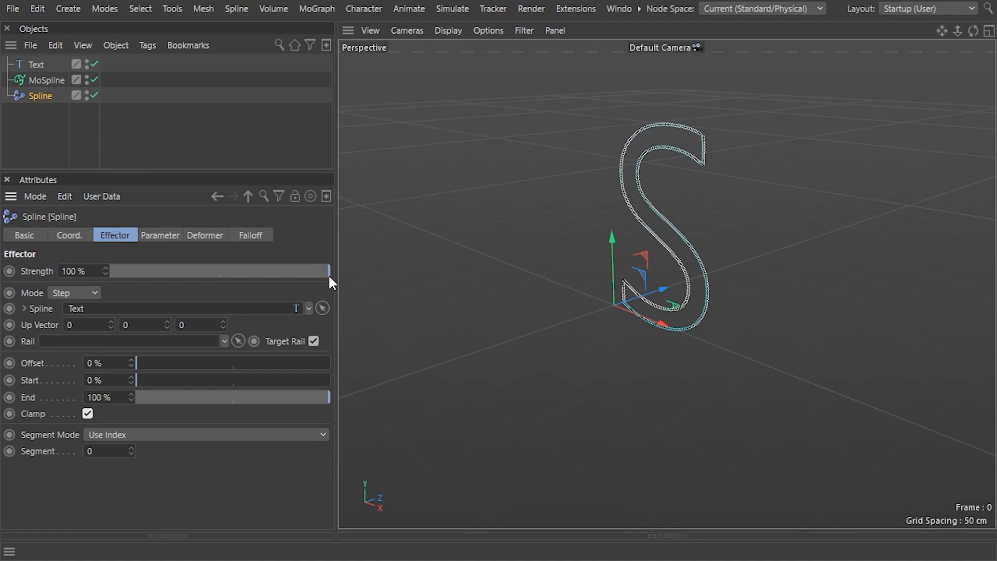
Step: Add a Formula Field to the Spline effector's falloff
click(241, 238)
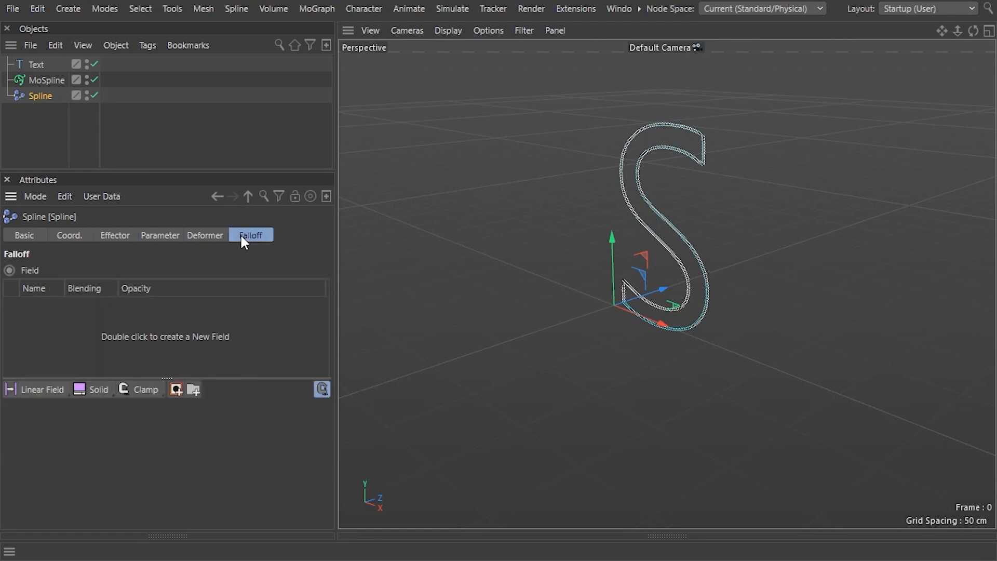
click(53, 393)
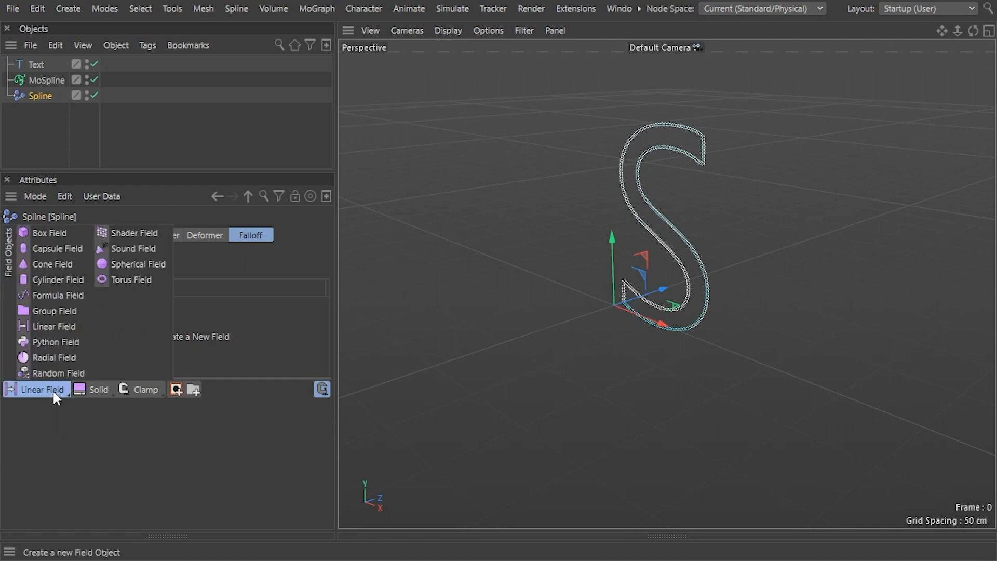
click(51, 294)
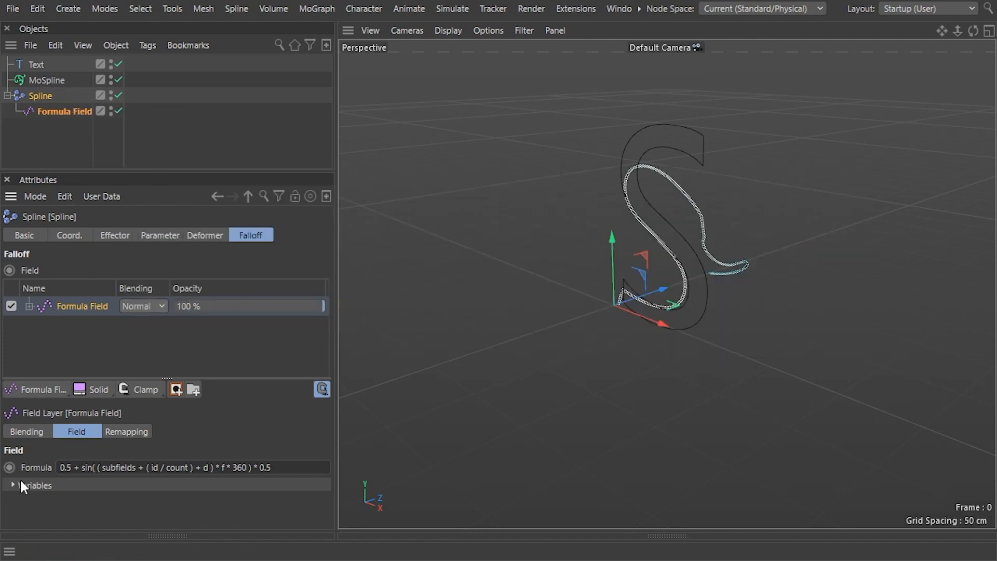
Step: Examine the Formula Field's available variables and play the animation to preview its default formula
click(13, 485)
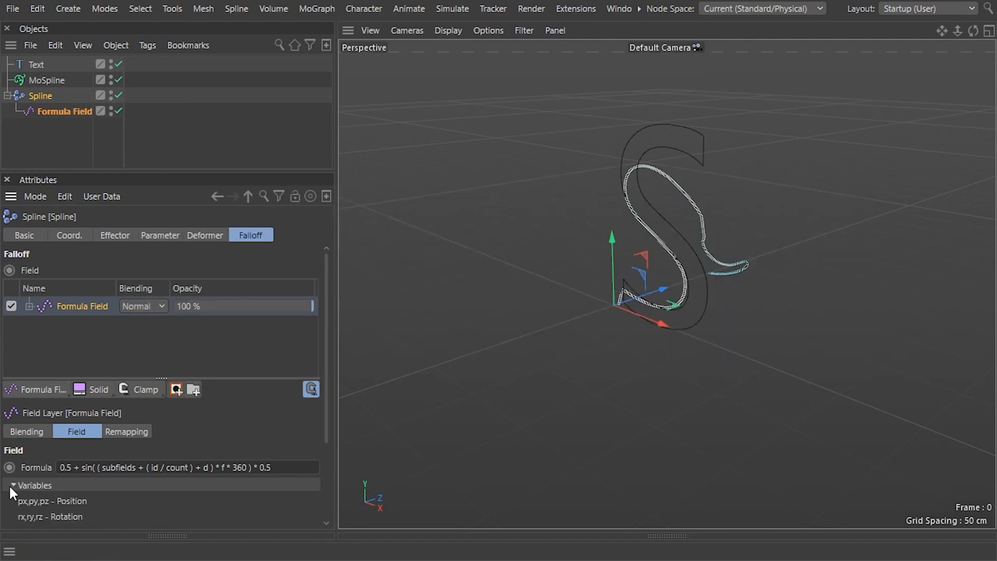
scroll(8, 484, down, 5)
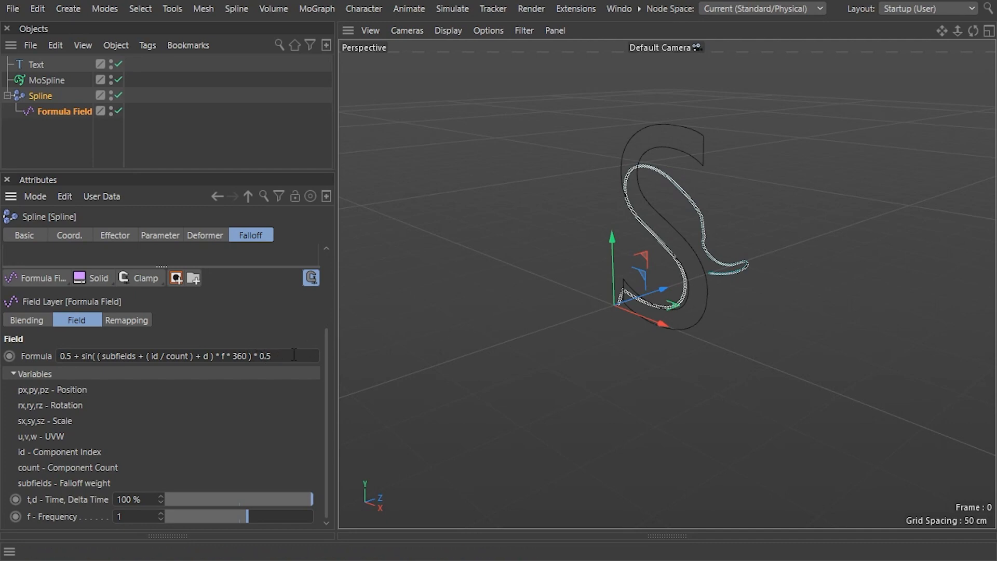
key(F8)
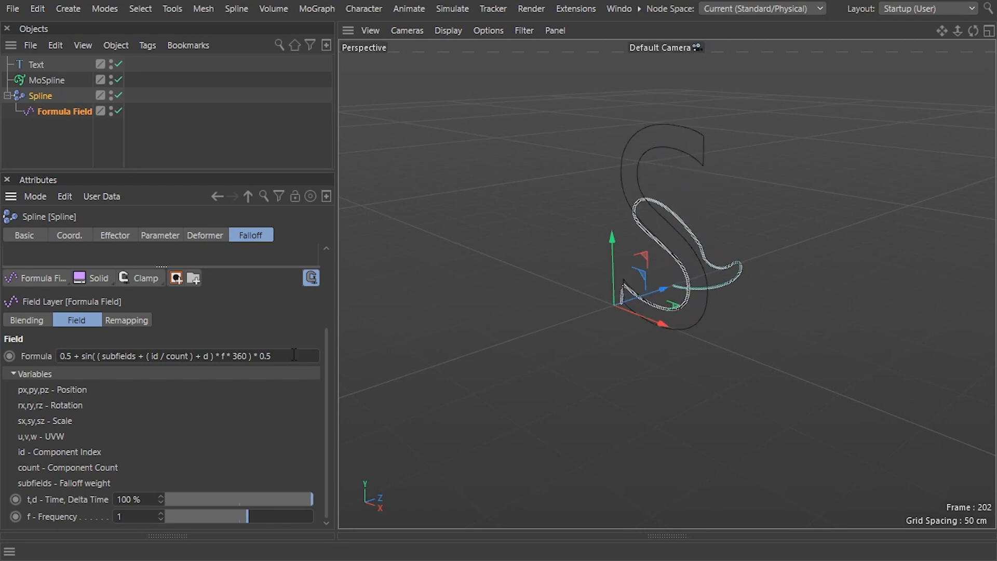
Step: Switch to Notepad and write the expression "animation * count - index"
key(alt+Tab)
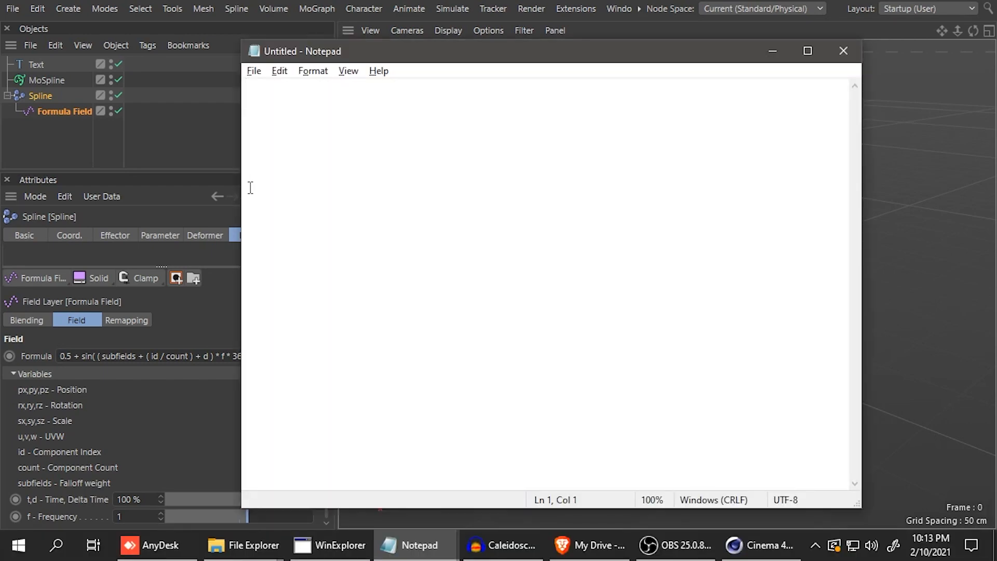
text(animation * count)
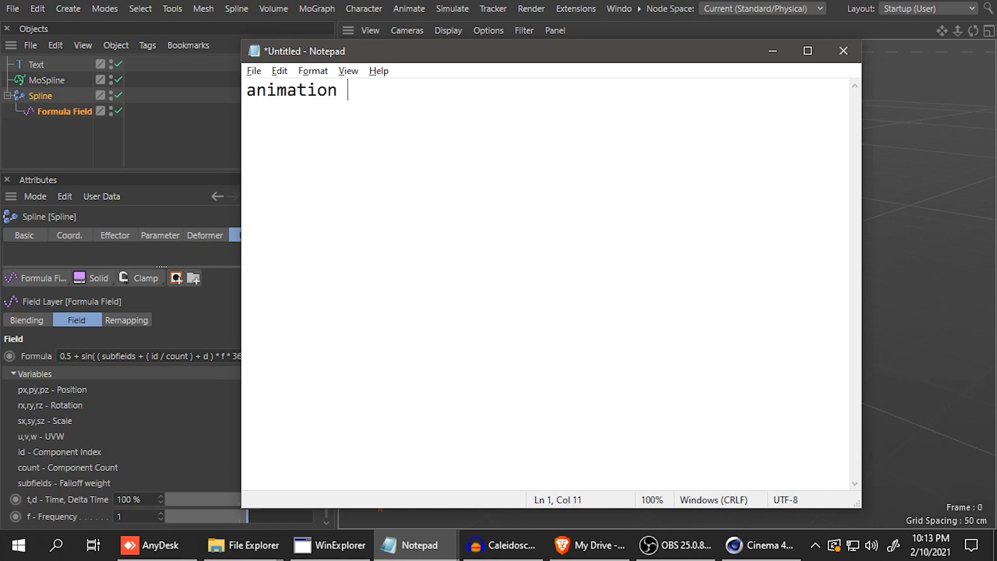
text( - index)
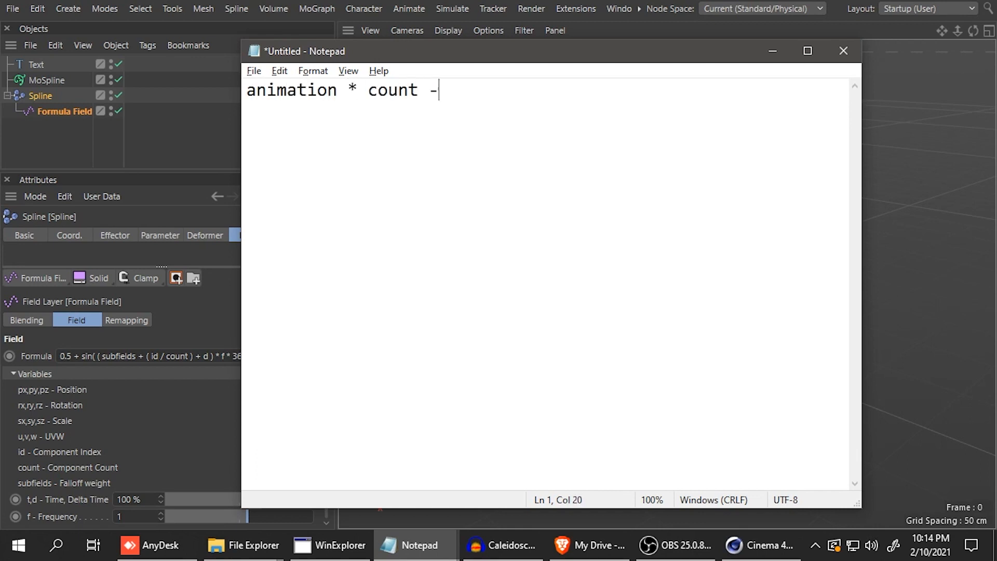
Step: Multiply count and index by offset so the expression reads "animation * (count * offset) - index * offset"
key(Left)
key(Left)
key(Left)
key(Left)
key(Left)
key(Left)
key(Left)
key(Left)
text(* offset))
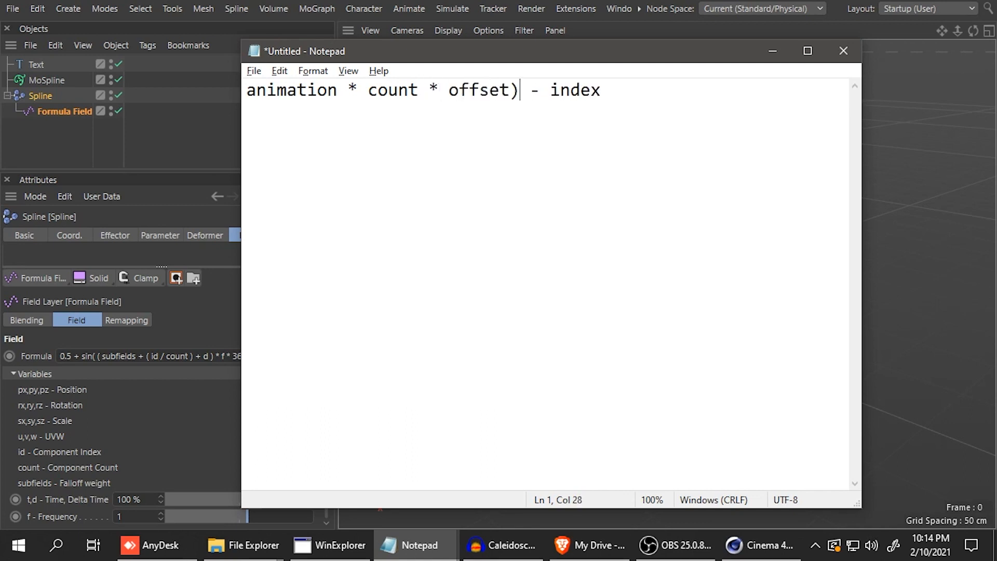
key(Left)
key(Left)
key(Left)
key(Left)
key(Left)
key(Left)
key(Left)
key(Left)
key(Left)
key(Left)
key(Left)
key(Left)
key(Left)
key(Left)
key(Left)
text(()
key(End)
text(* offset)
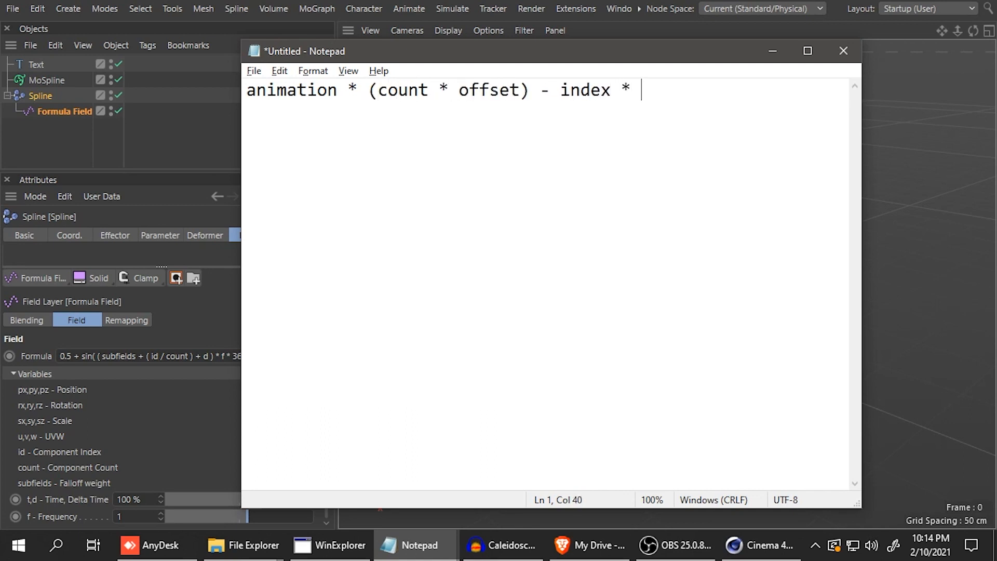
Step: Insert "(1-offset) +" before count, inside the parentheses of the expression
key(Left)
key(Left)
key(Left)
key(Left)
key(Left)
key(Left)
key(Left)
key(Left)
key(Left)
key(Left)
key(Left)
key(Left)
key(Left)
key(Left)
key(Left)
key(Left)
key(Left)
key(Left)
key(Left)
key(Left)
key(Left)
key(Left)
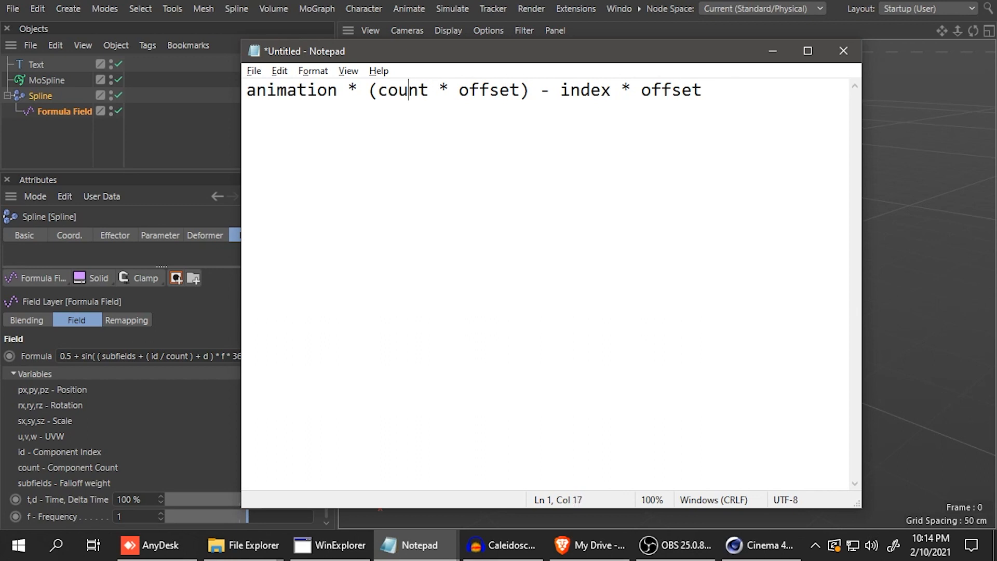
text((1-))
key(Left)
text(offset)
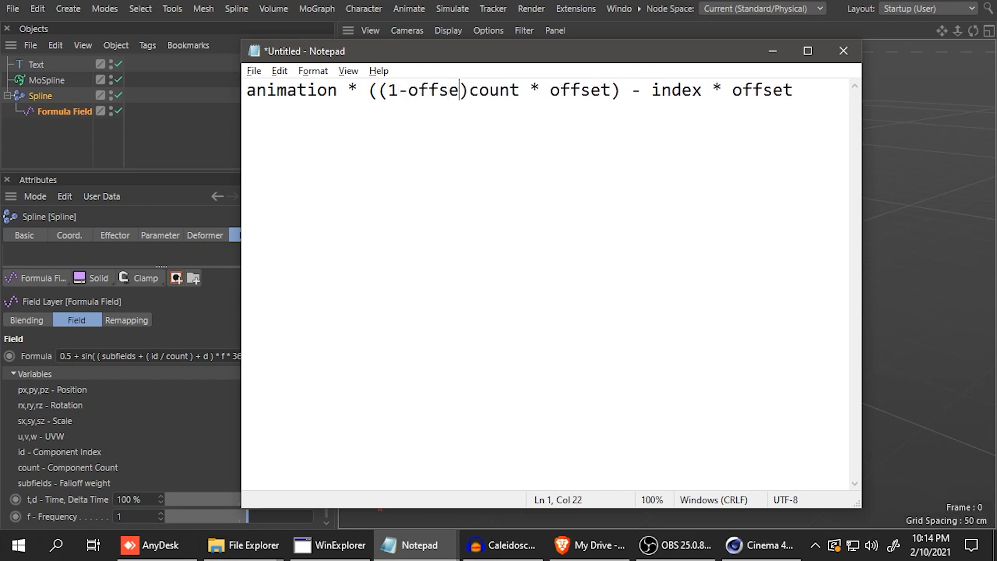
key(Right)
text(+)
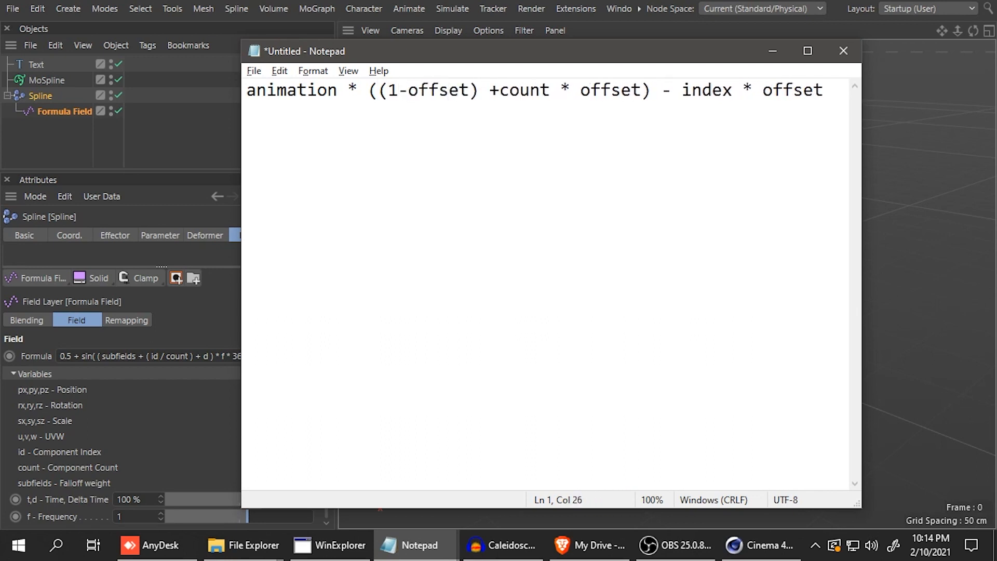
Step: Wrap the expression in clamp limits 0 and 1, reading "clamp(animation * ((1-offset) + count * offset) - index * offset, 0, 1)"
key(Home)
text(()
key(End)
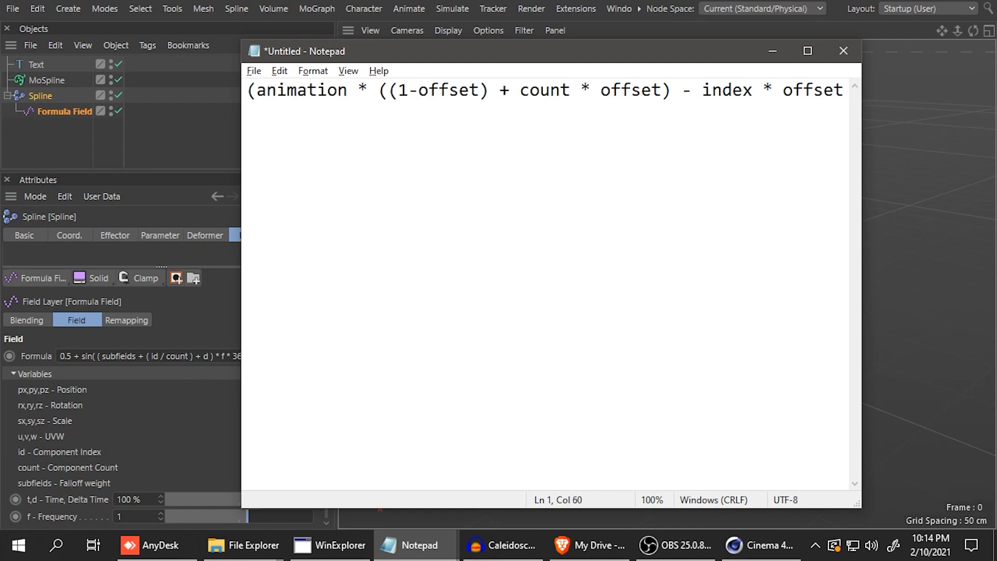
text())
key(Up)
key(Home)
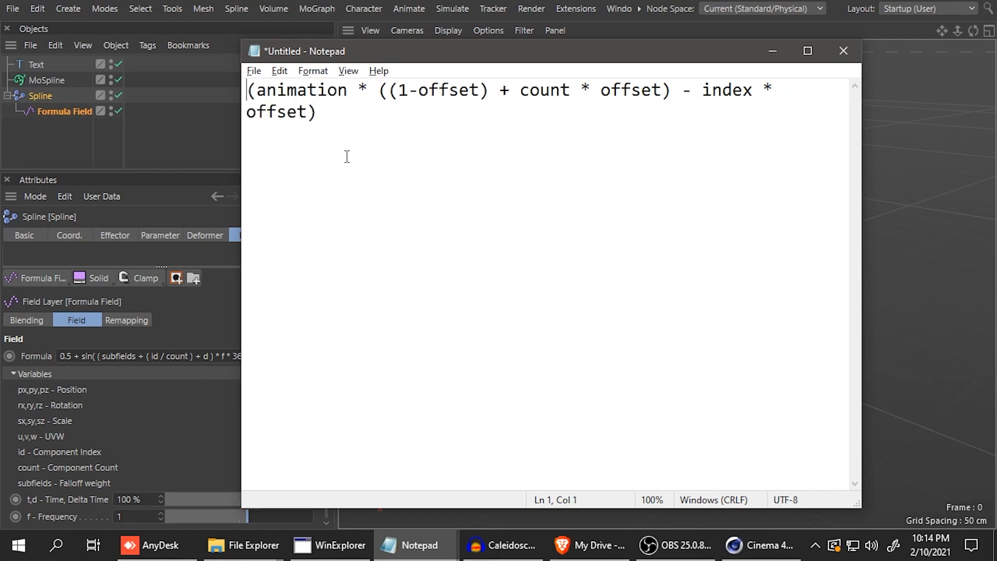
text(clamp)
key(Down)
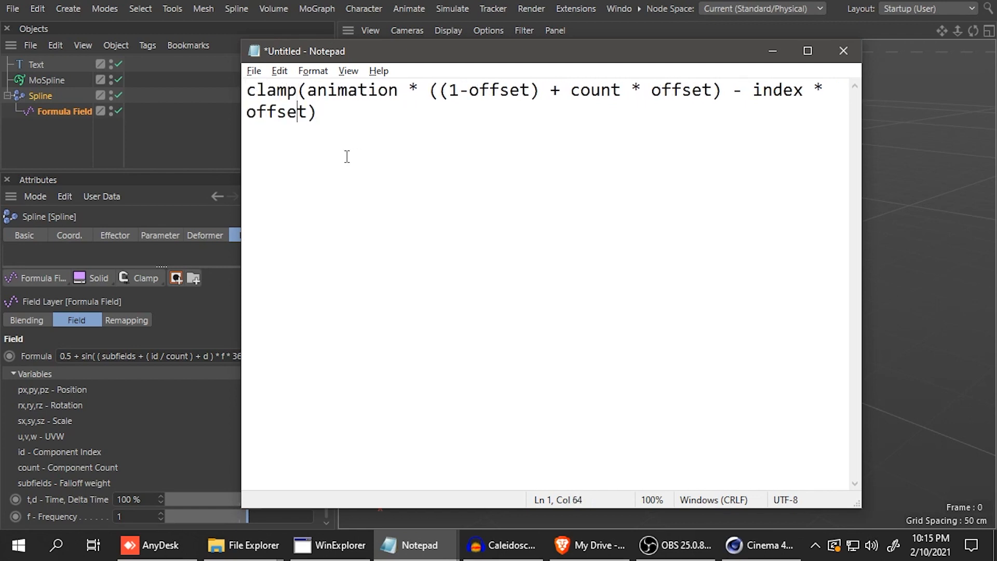
key(Right)
text(, 0, 1)
Step: Copy the whole expression and paste it into the Formula Field in Cinema 4D, replacing the default formula
key(ctrl+a)
key(ctrl+c)
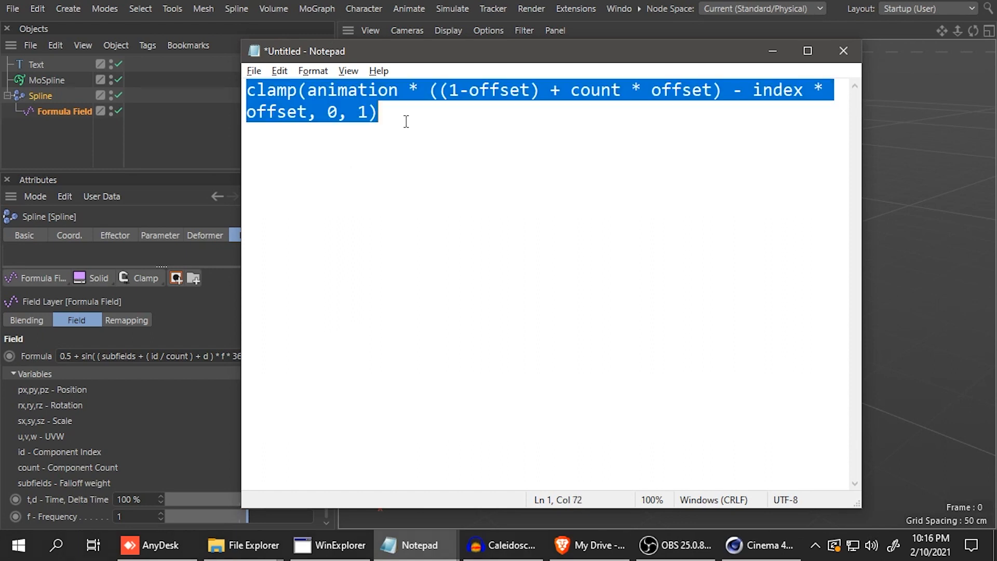
key(alt+Tab)
drag(296, 356, 13, 354)
key(ctrl+v)
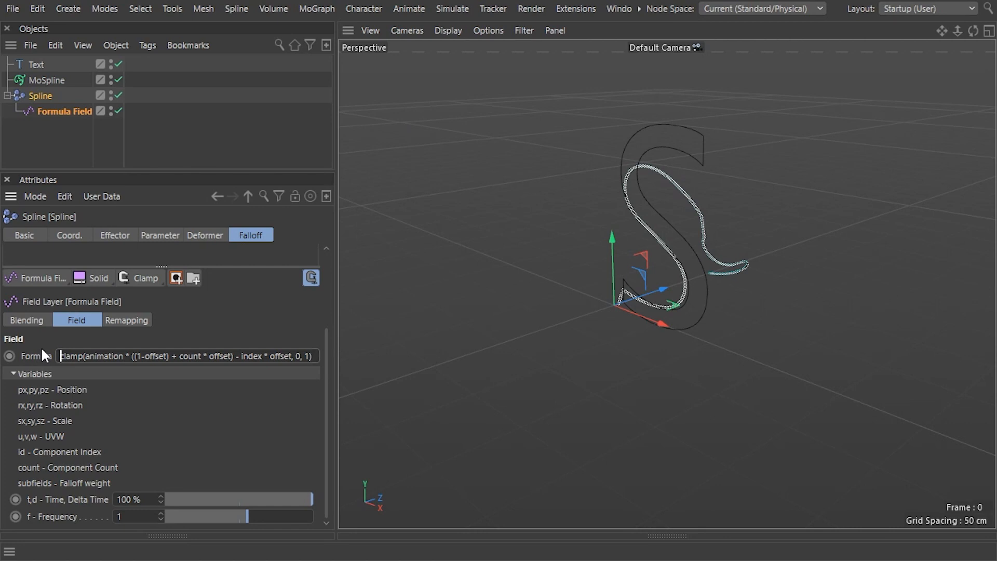
Step: Remove the clamp wrapper and its 0, 1 limits so the formula reads "animation * ((1-offset) + count * offset) - index * offset"
key(Home)
key(shift+Right)
key(shift+Right)
key(shift+Right)
key(shift+Right)
key(shift+Right)
key(Delete)
key(End)
key(BackSpace)
key(BackSpace)
key(BackSpace)
key(BackSpace)
key(BackSpace)
key(BackSpace)
key(BackSpace)
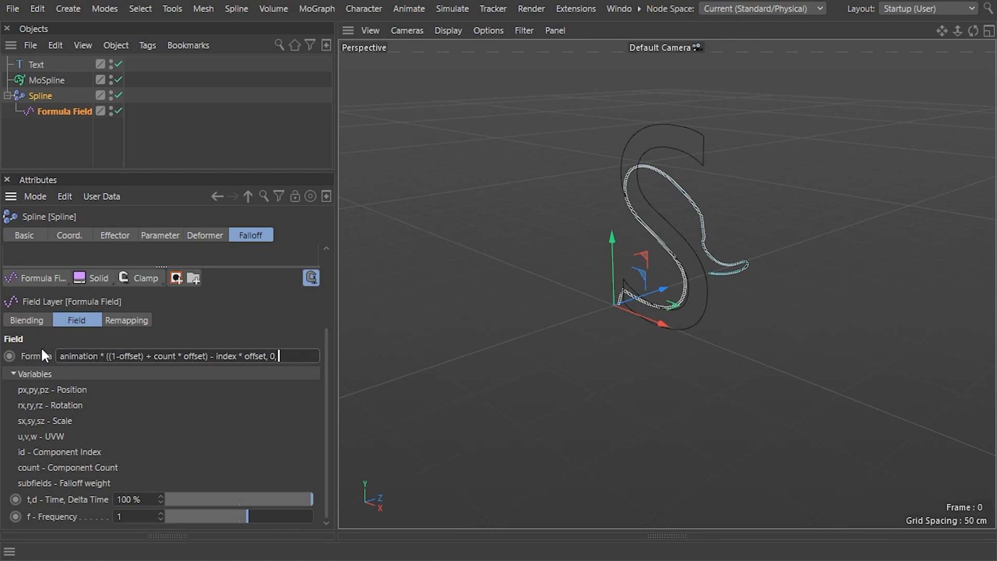
key(BackSpace)
key(Return)
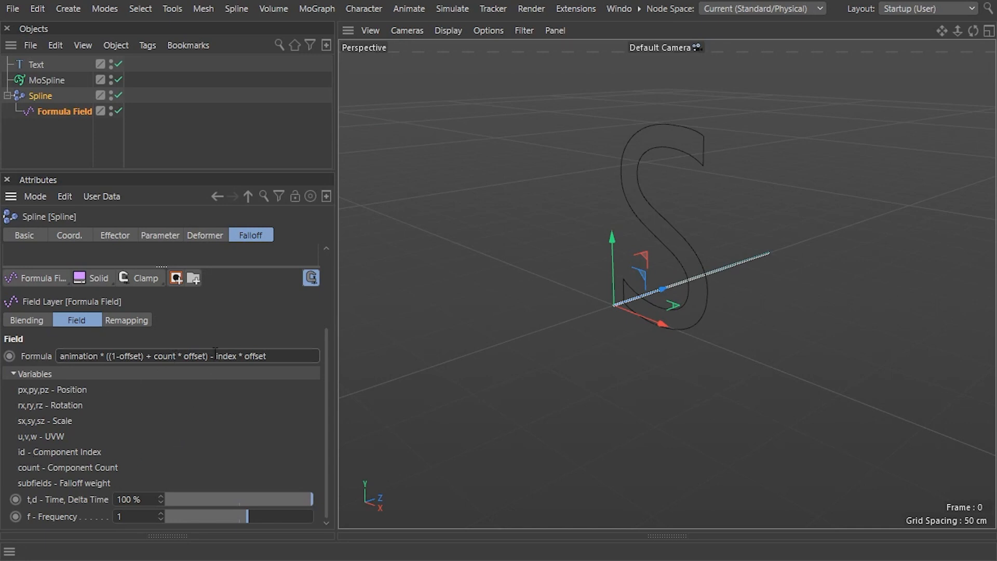
Step: Replace "index" with "id" and every "offset" with "f", so the formula reads "animation * ((1- f) + count * f) - id * f"
drag(216, 356, 238, 357)
text(id)
drag(118, 356, 142, 356)
key(BackSpace)
text(f)
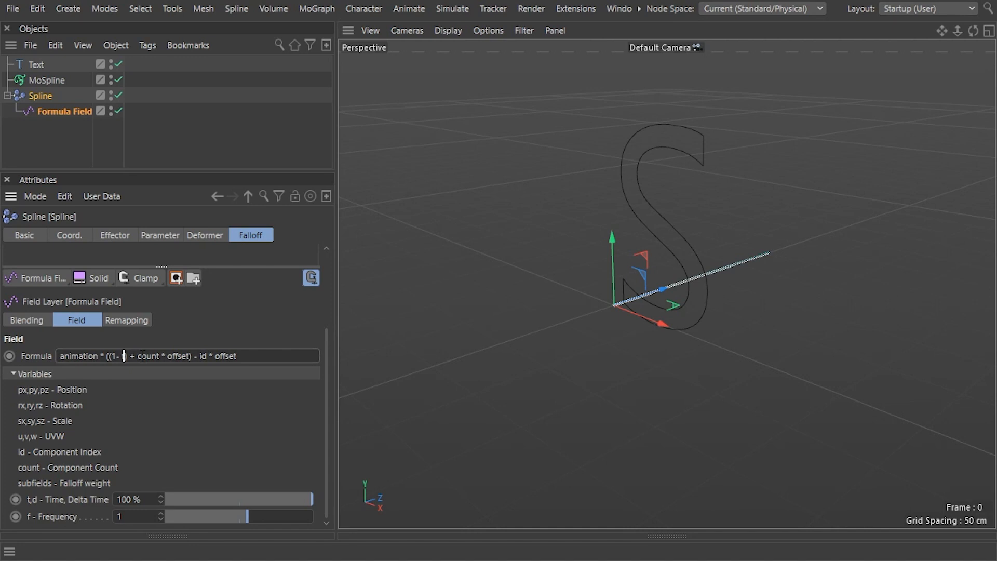
drag(167, 356, 253, 356)
text(f)
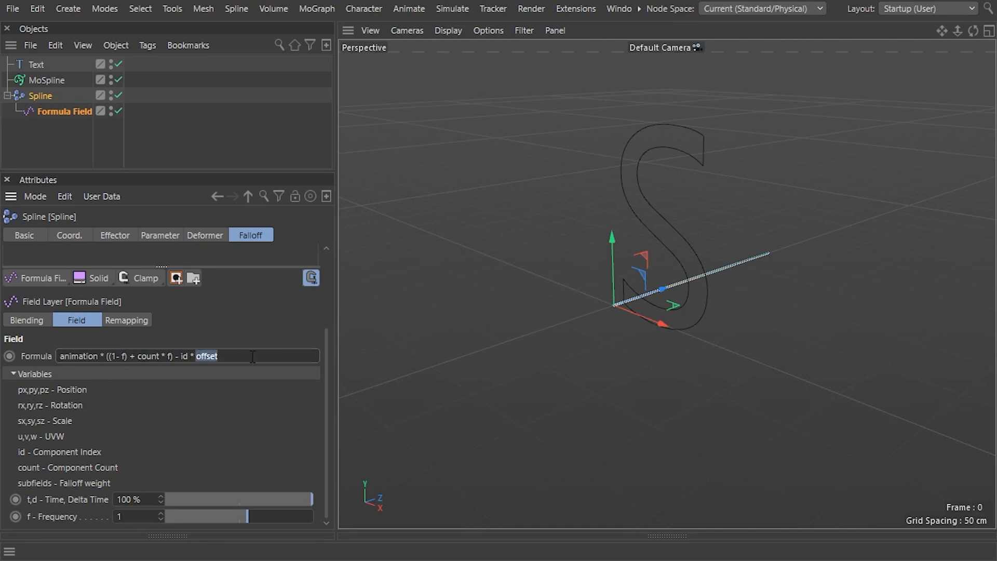
text(f)
Step: Add a Solid layer inside the Formula Field's Subfields and vary its value to test the formula
scroll(227, 355, up, 3)
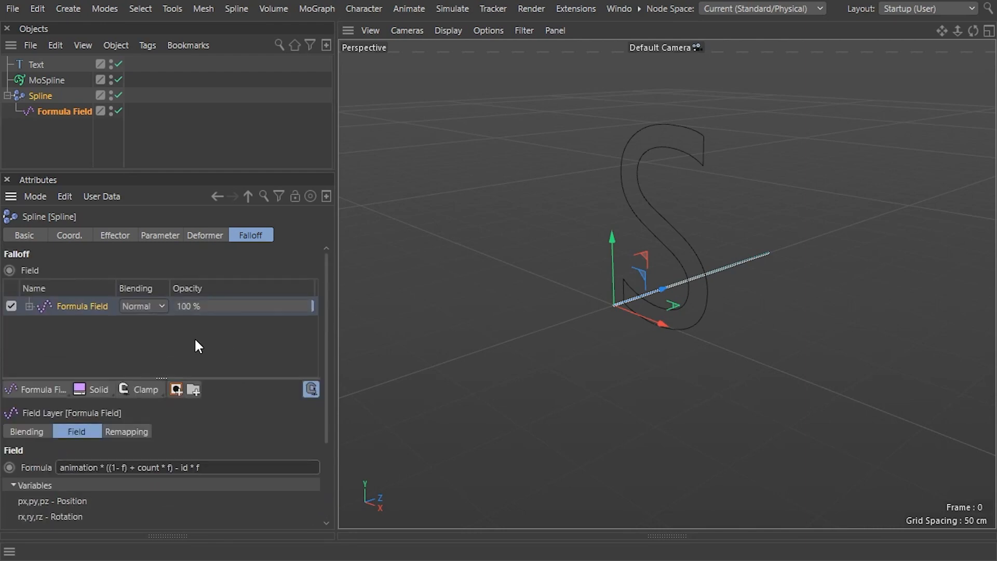
click(29, 307)
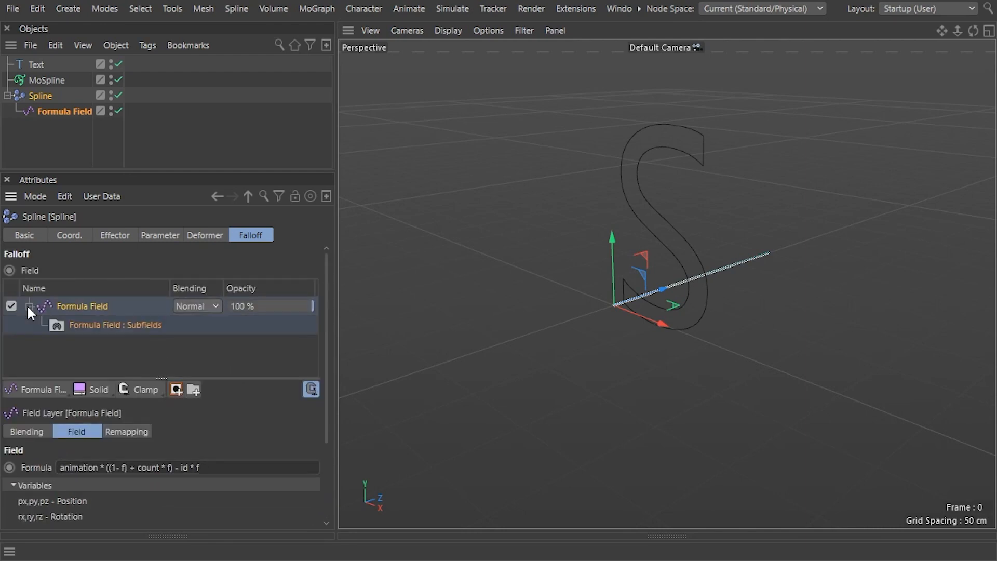
right_click(116, 325)
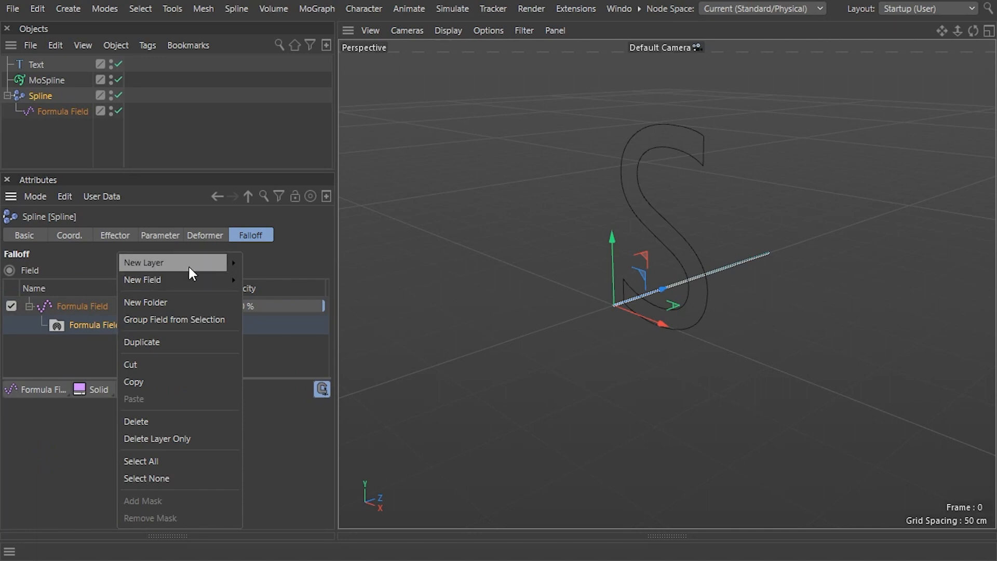
mouse_move(233, 261)
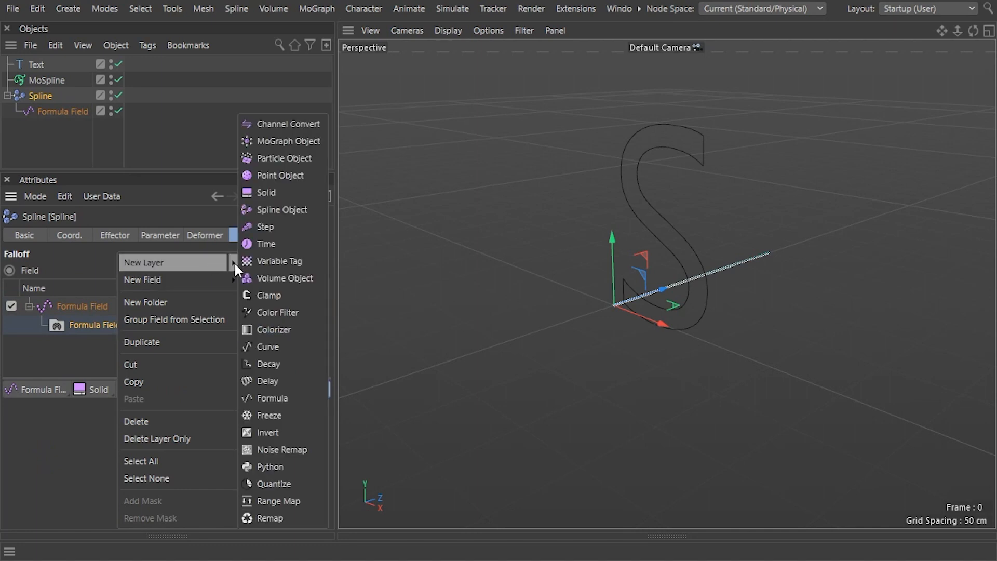
click(279, 193)
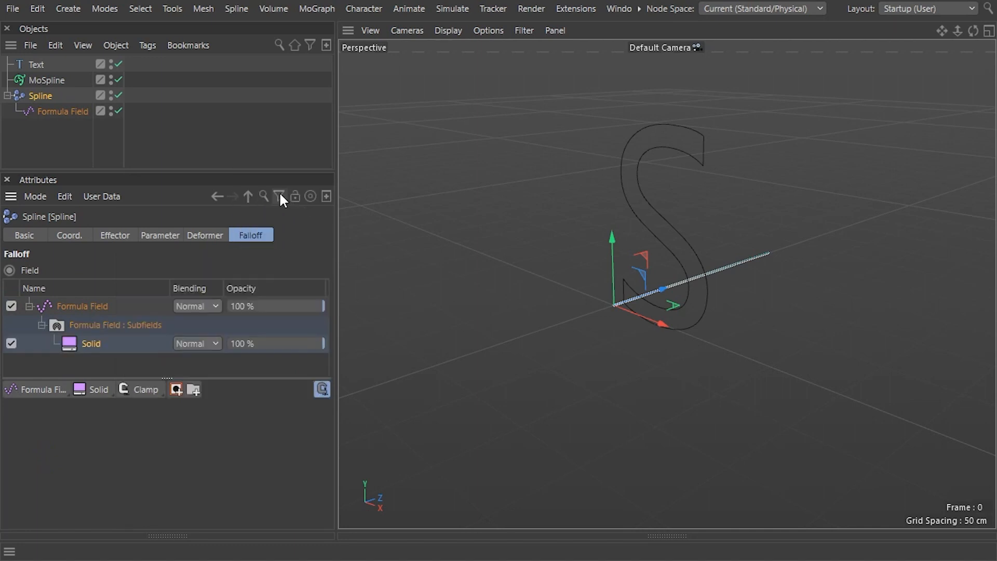
click(100, 344)
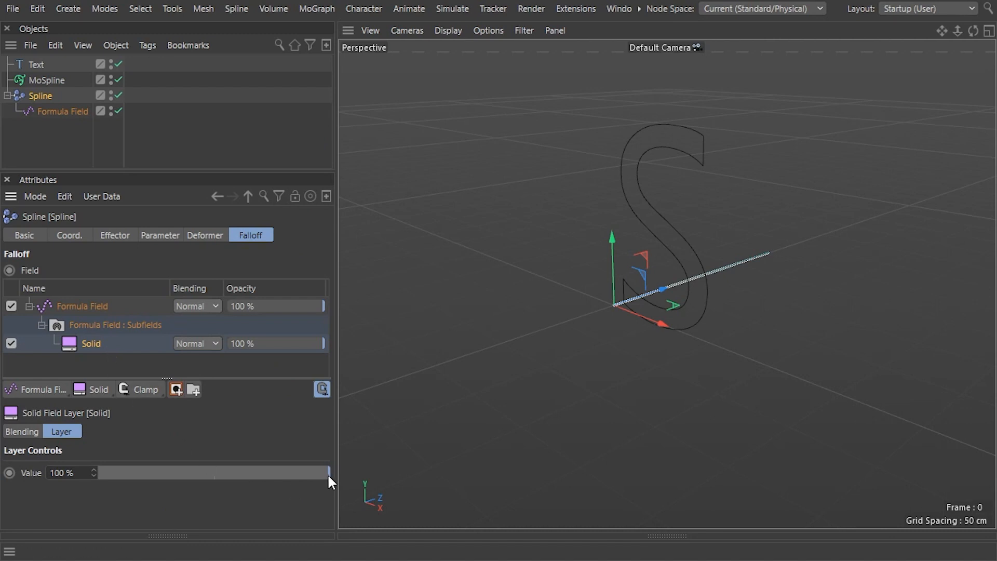
mouse_move(327, 473)
mouse_down()
mouse_move(99, 473)
mouse_move(341, 473)
mouse_up()
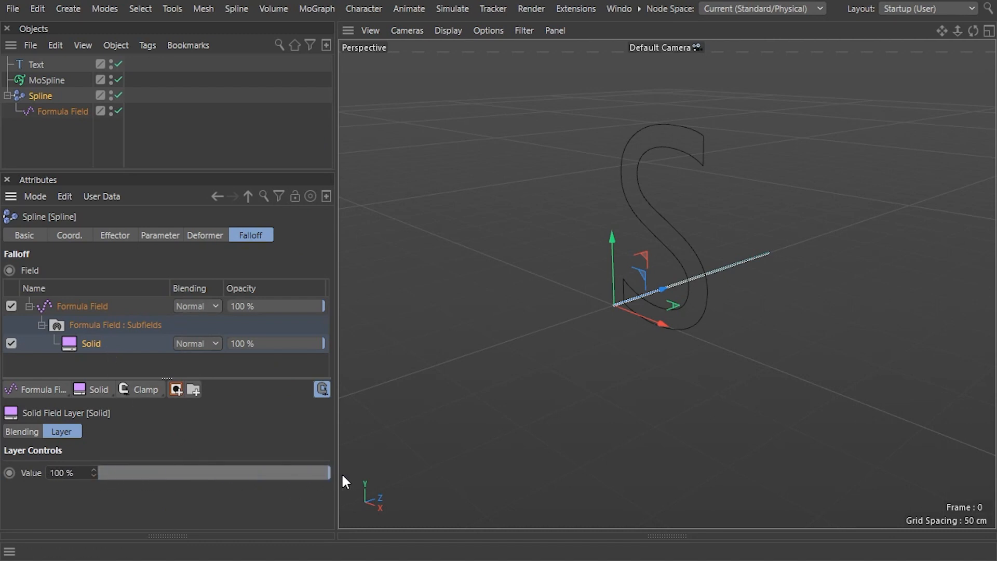
Step: Replace "animation" with "subfields" in the Formula Field's formula and preview the result by varying the Solid layer's value
click(98, 306)
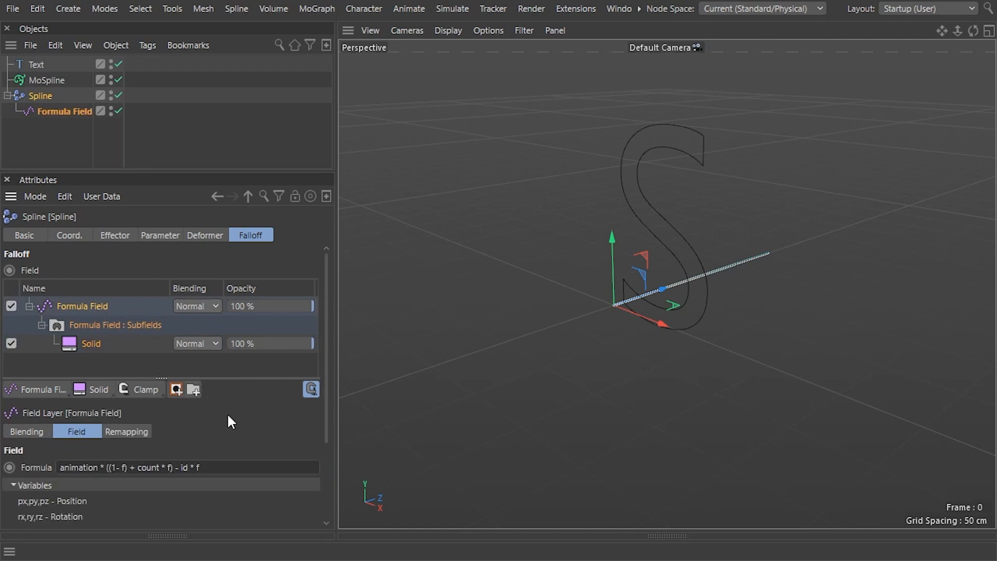
scroll(227, 413, down, 5)
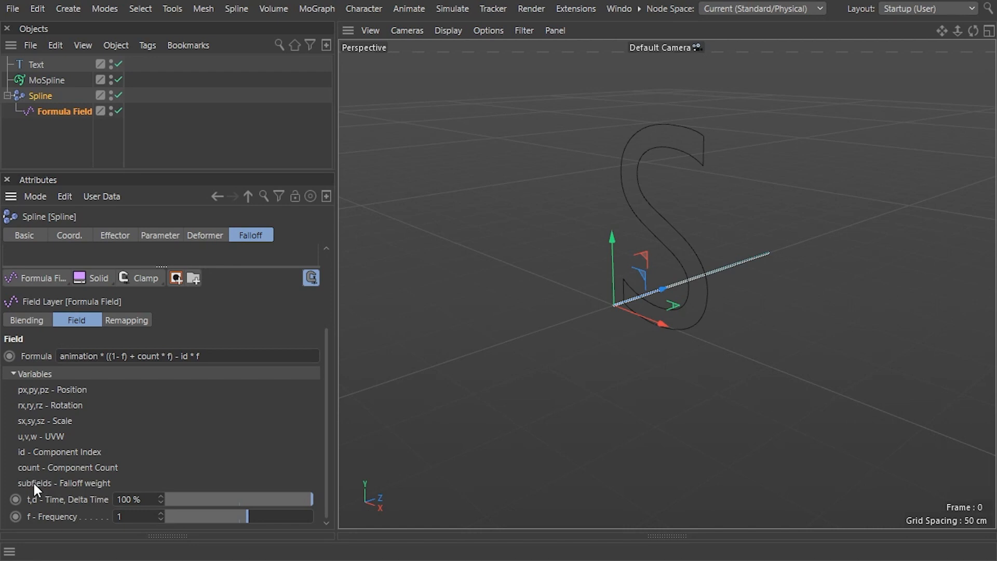
double_click(78, 356)
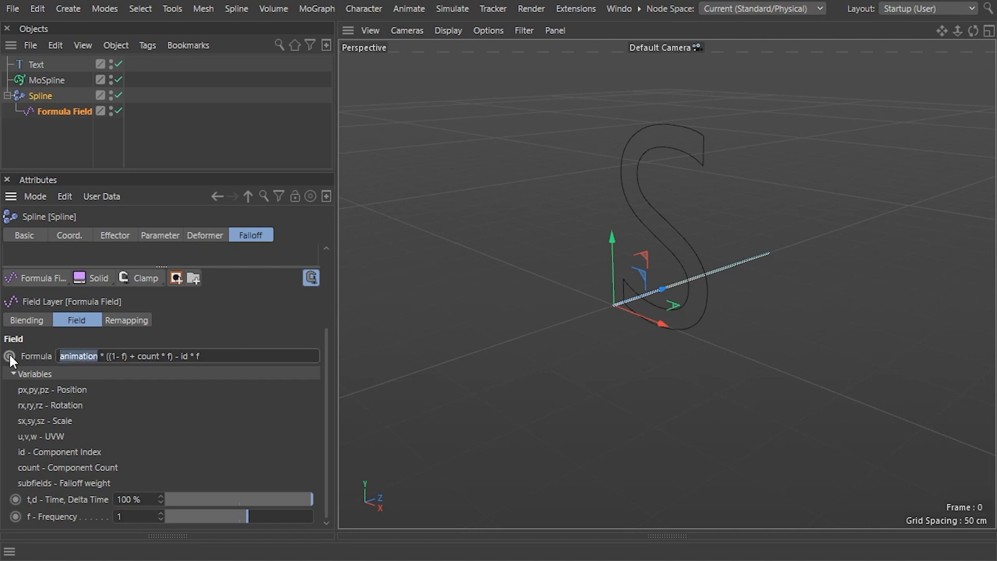
text(subfields)
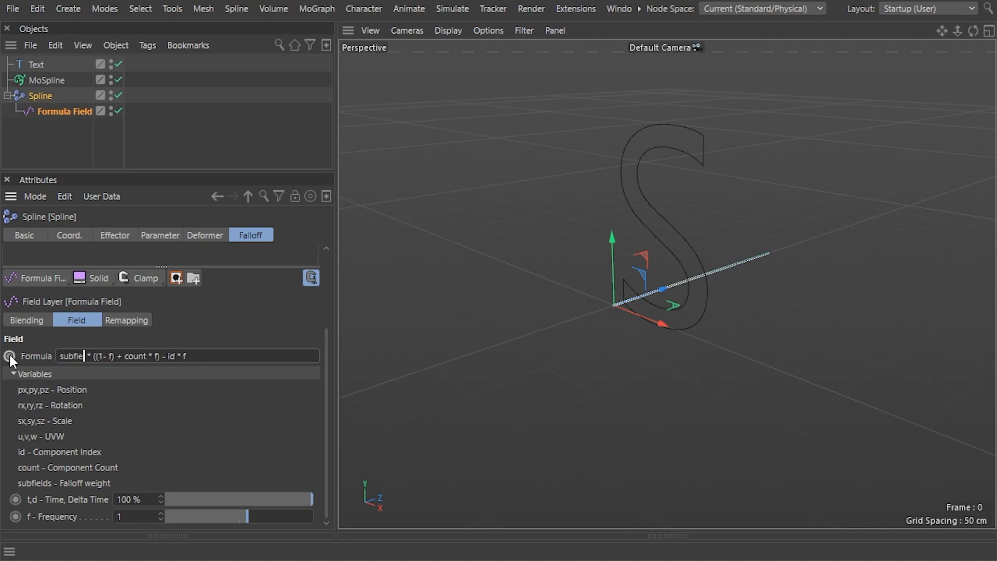
key(Return)
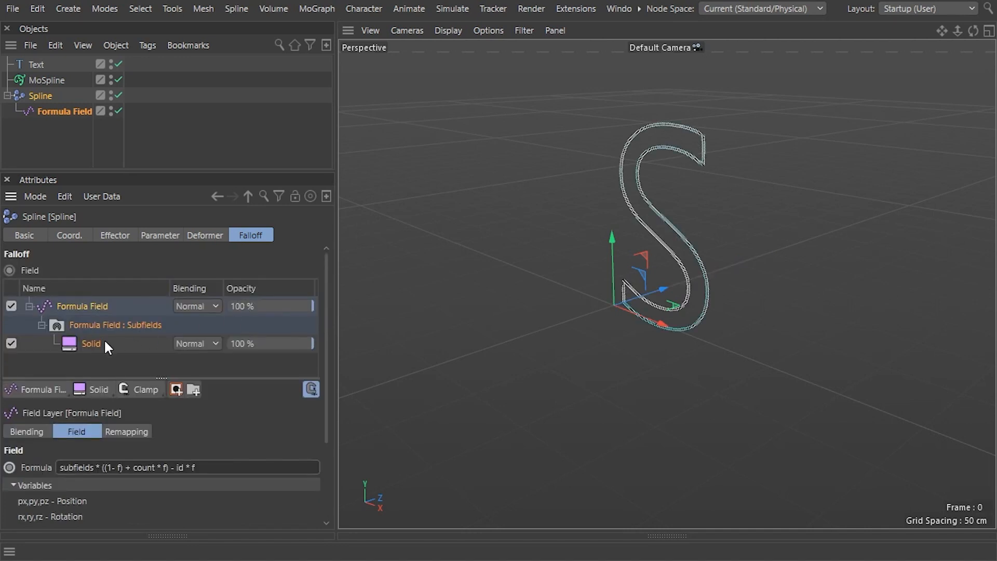
click(105, 342)
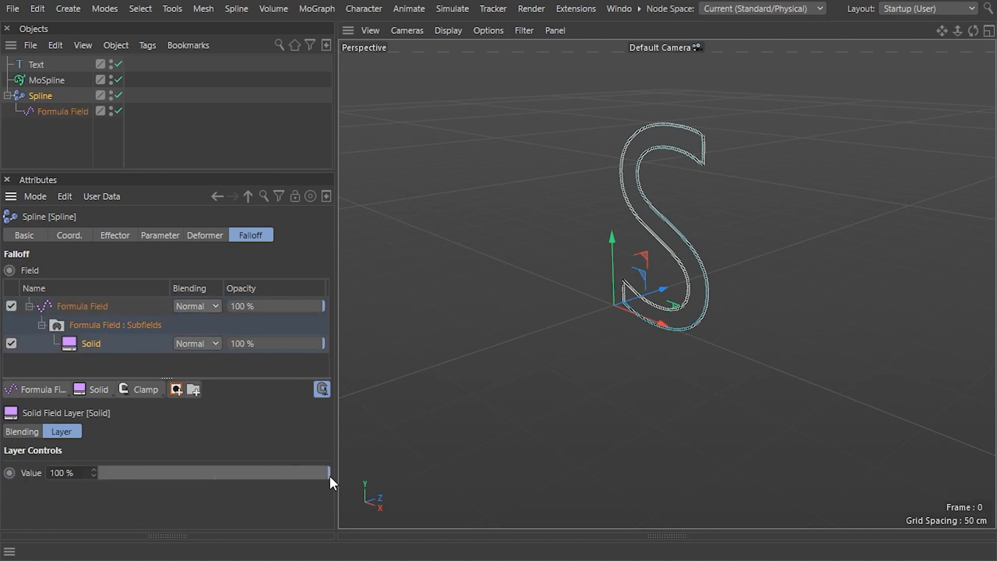
drag(330, 476, 358, 481)
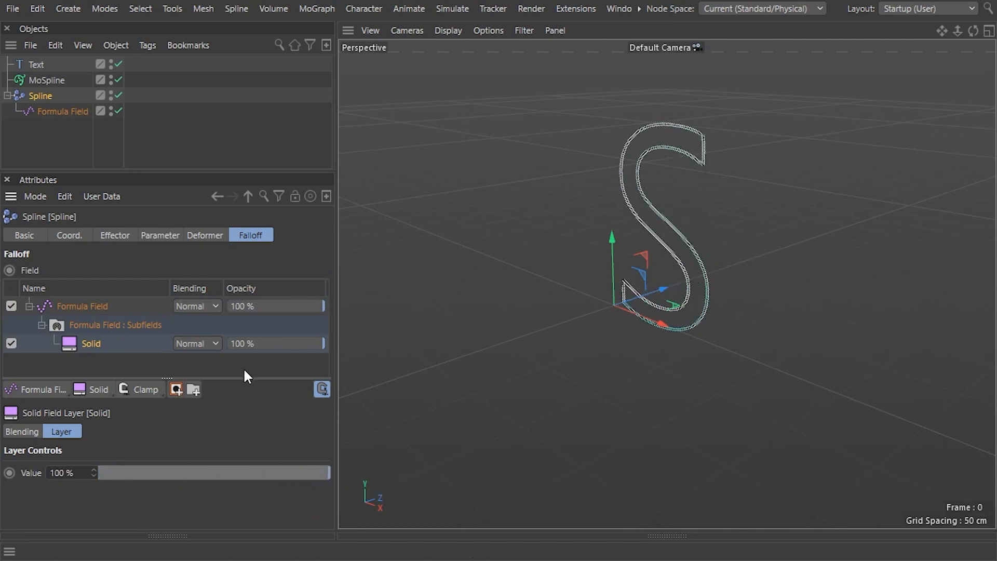
Step: Edit the Formula Field's f - Frequency value and preview its effect by varying the Solid layer's value, ending at 100%
click(101, 301)
scroll(161, 412, down, 5)
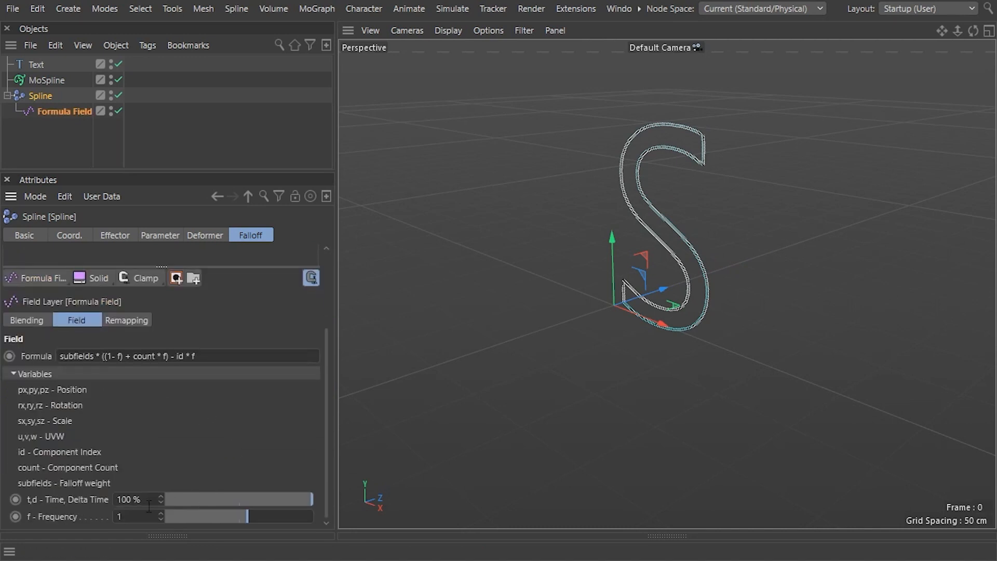
click(129, 514)
key(Return)
scroll(156, 426, up, 5)
click(107, 343)
drag(326, 476, 348, 505)
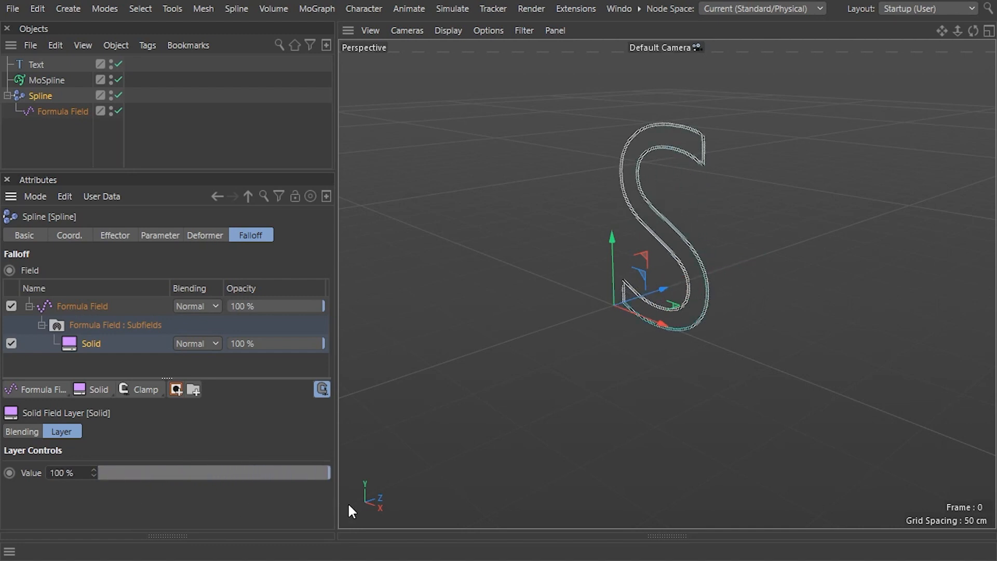
Step: Rename the Text object as S
double_click(33, 63)
text(S)
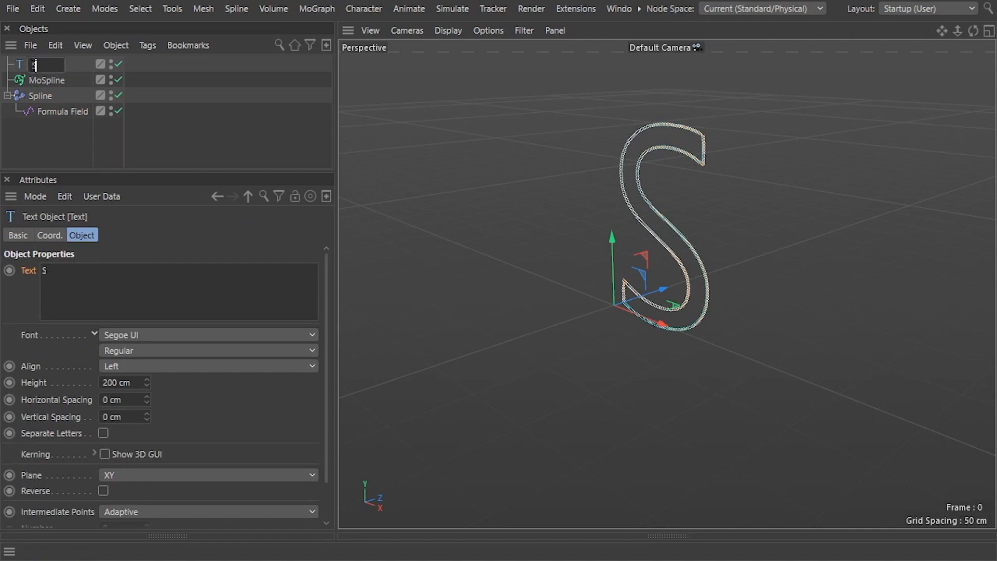
key(Return)
Step: Duplicate the S text object as T, placed about 43 cm in front along the Z axis, with its text set to T
ctrl+drag(33, 66, 24, 72)
double_click(40, 80)
text(T)
key(Return)
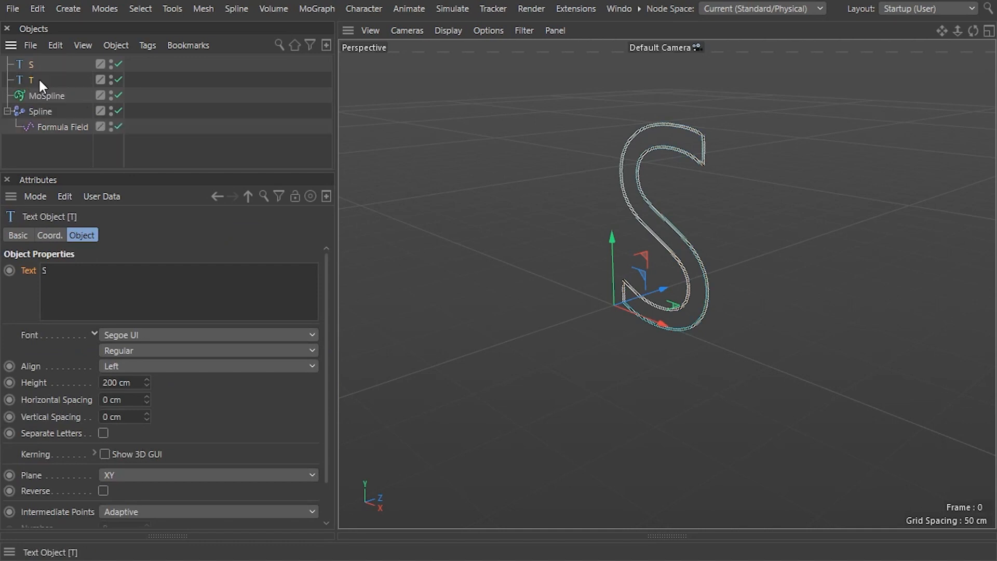
drag(654, 294, 617, 300)
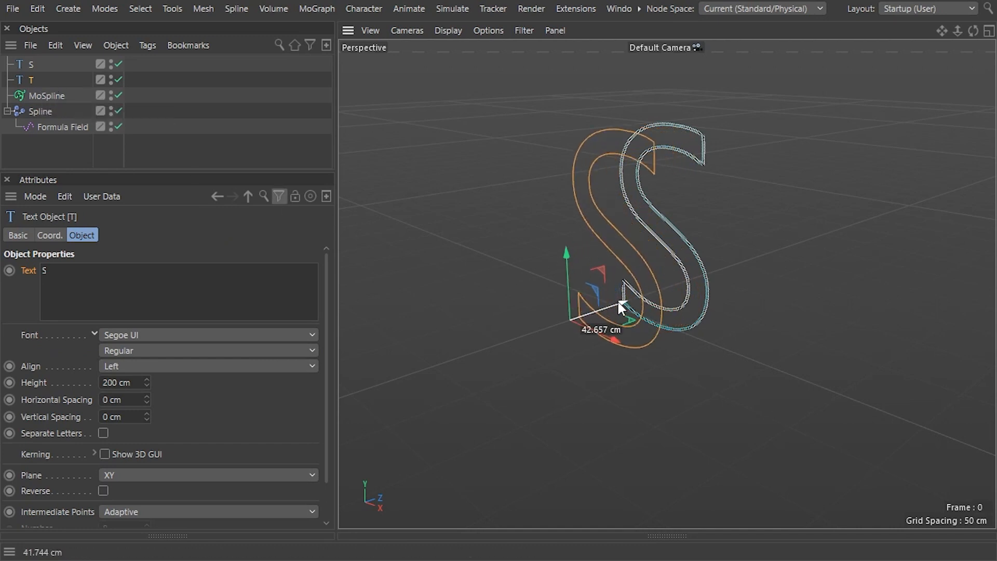
click(28, 266)
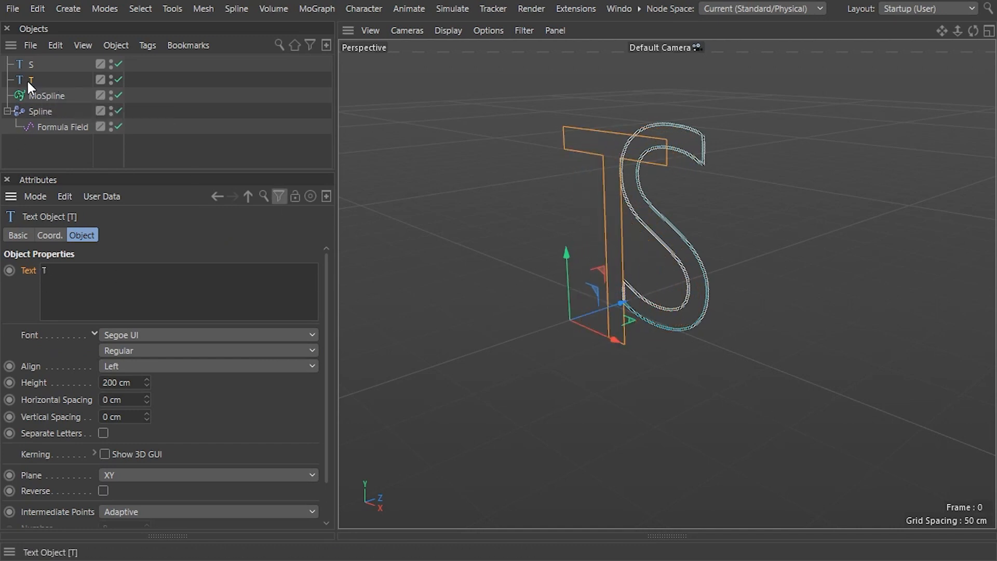
Step: Duplicate the T text object as U, placed farther forward along the Z axis, with its text set to U
ctrl+drag(27, 79, 24, 87)
double_click(45, 97)
text(U)
key(Return)
drag(621, 302, 571, 314)
click(43, 270)
text(U)
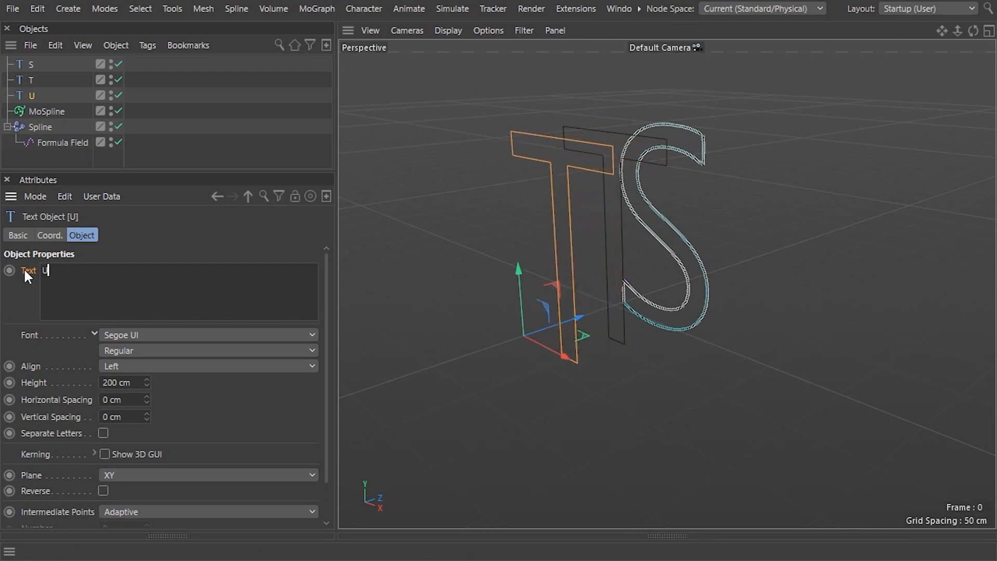
Step: Make two copies of the Spline effector and parent all three effectors under the MoSpline
click(38, 127)
click(7, 127)
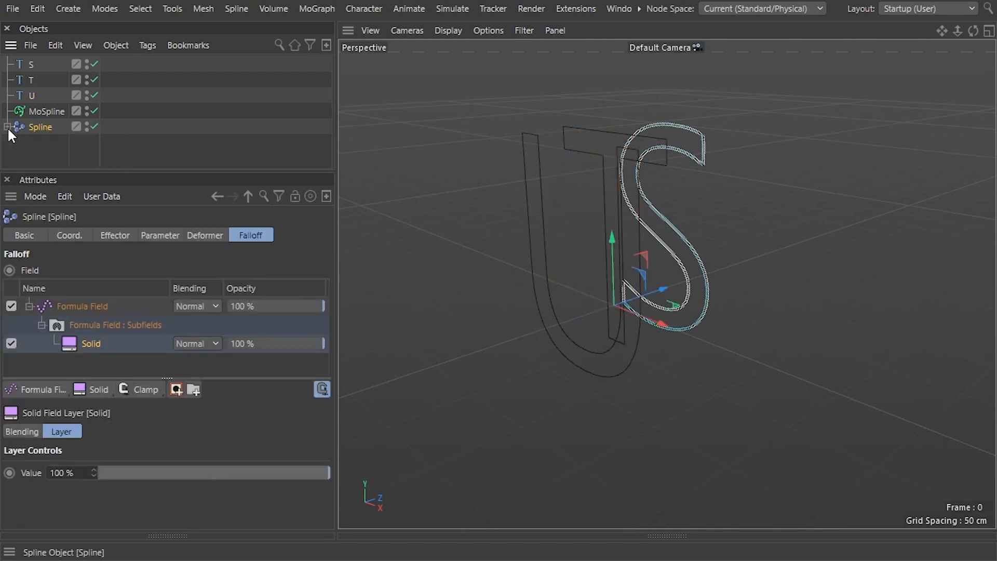
ctrl+drag(36, 128, 34, 145)
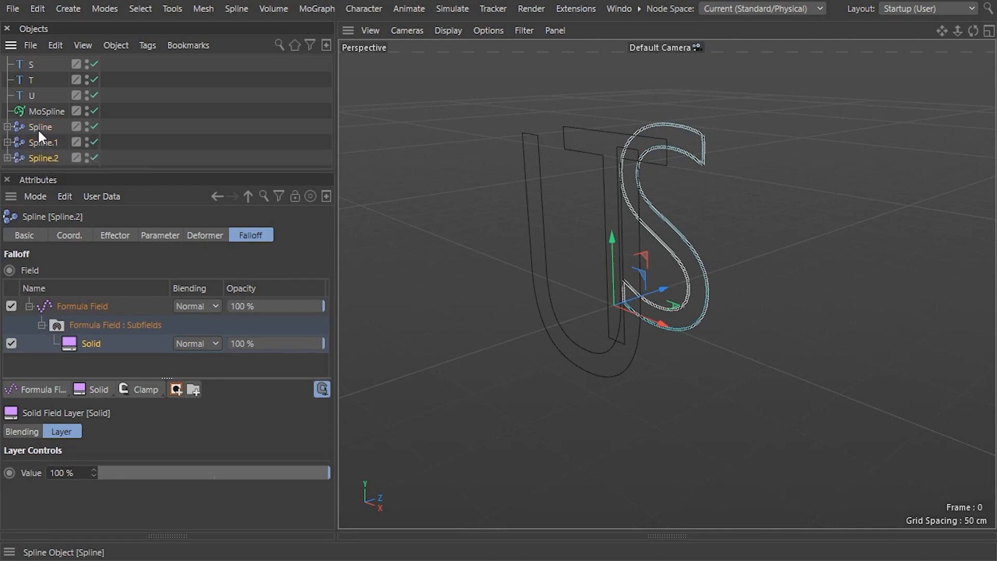
shift+drag(40, 126, 51, 110)
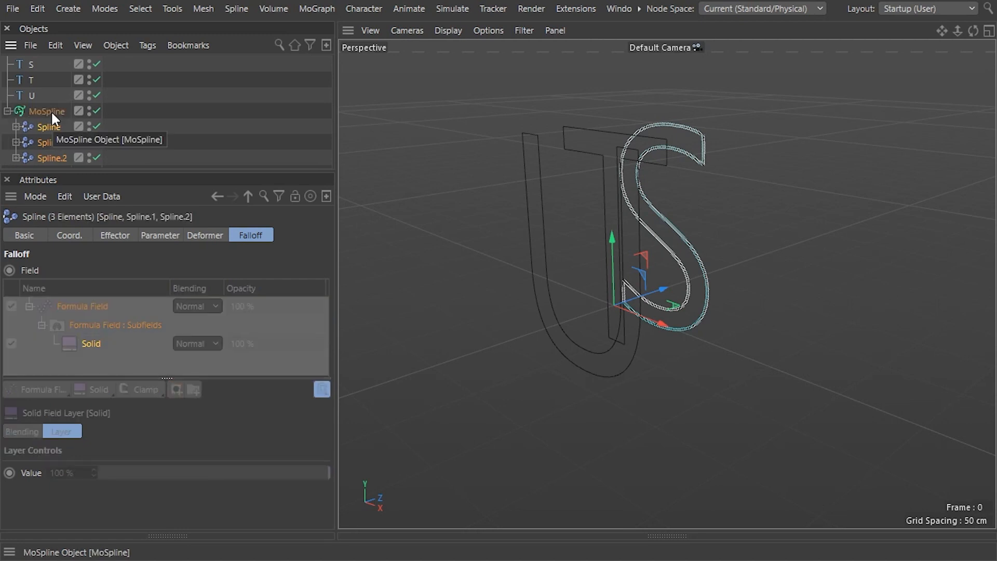
Step: Assign the T text object as the source spline of the Spline.1 effector
click(46, 143)
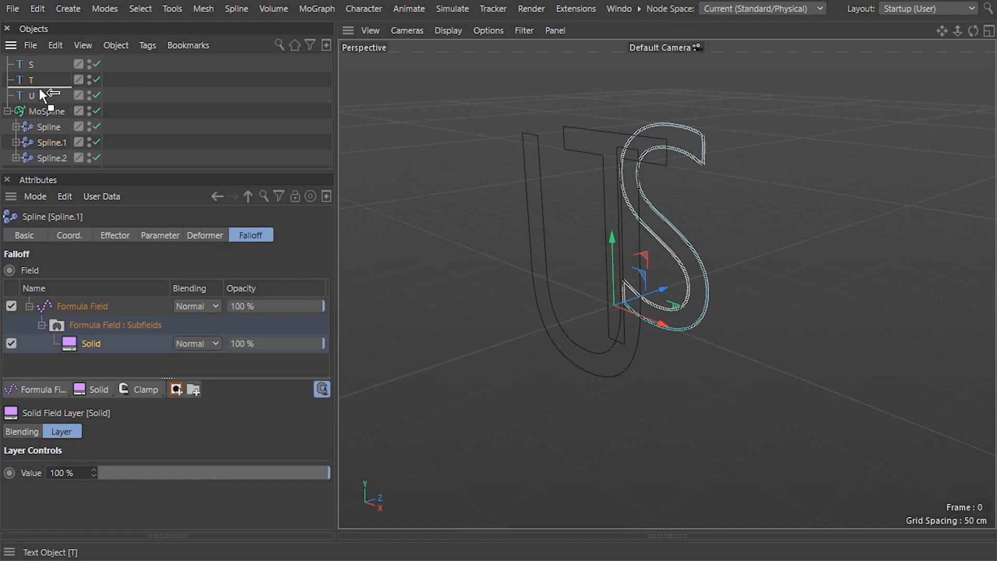
click(126, 234)
drag(125, 233, 95, 310)
Step: Assign the U text object as the source spline of the Spline.2 effector
click(55, 158)
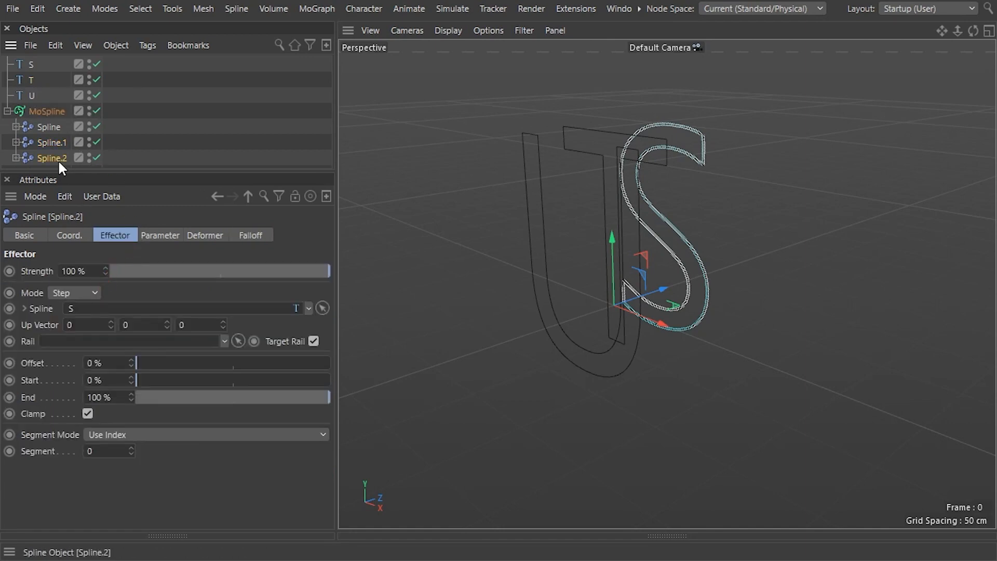
drag(28, 94, 80, 307)
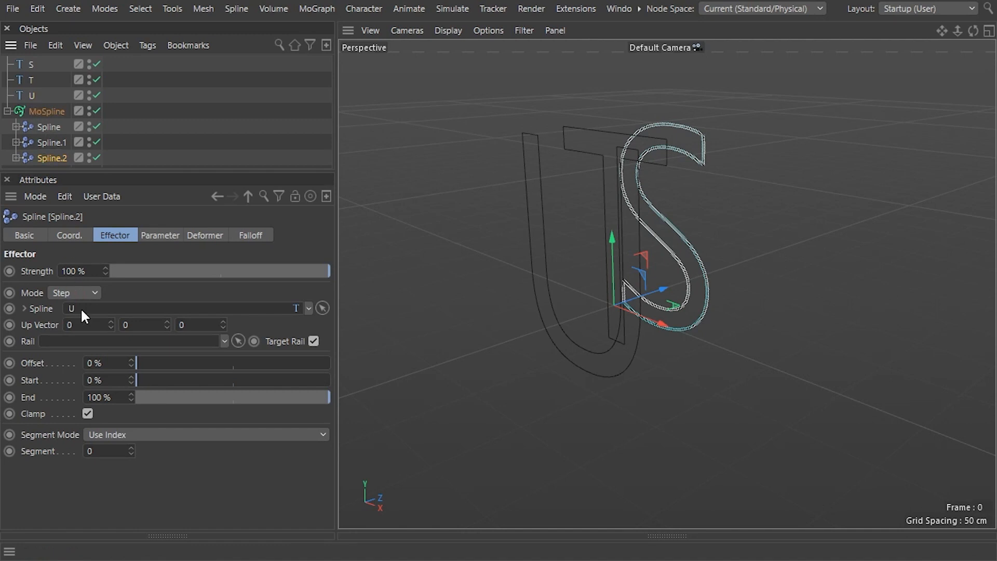
Step: Add the Spline.1 and Spline.2 effectors to the MoSpline's list of effectors
click(53, 140)
click(49, 111)
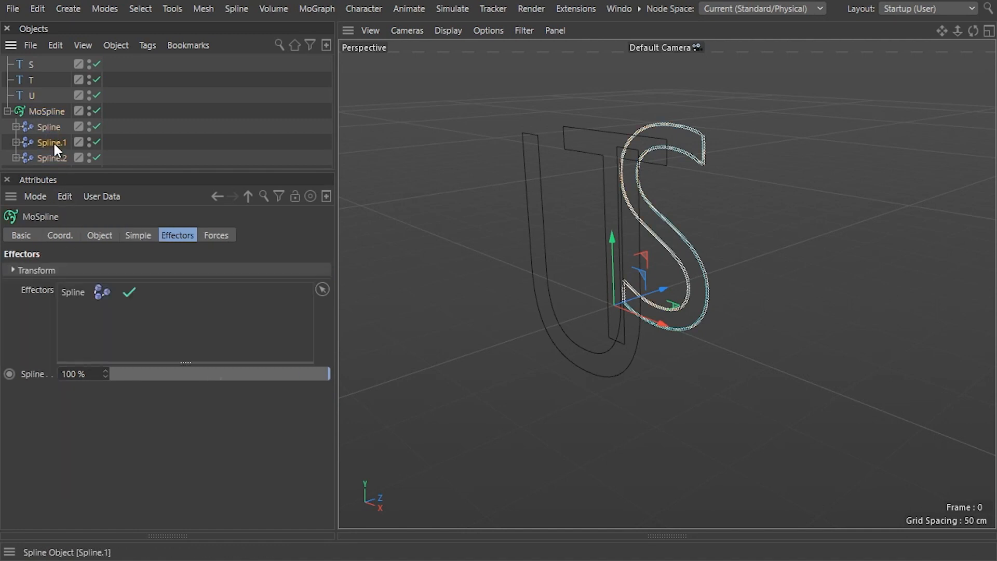
drag(53, 141, 74, 295)
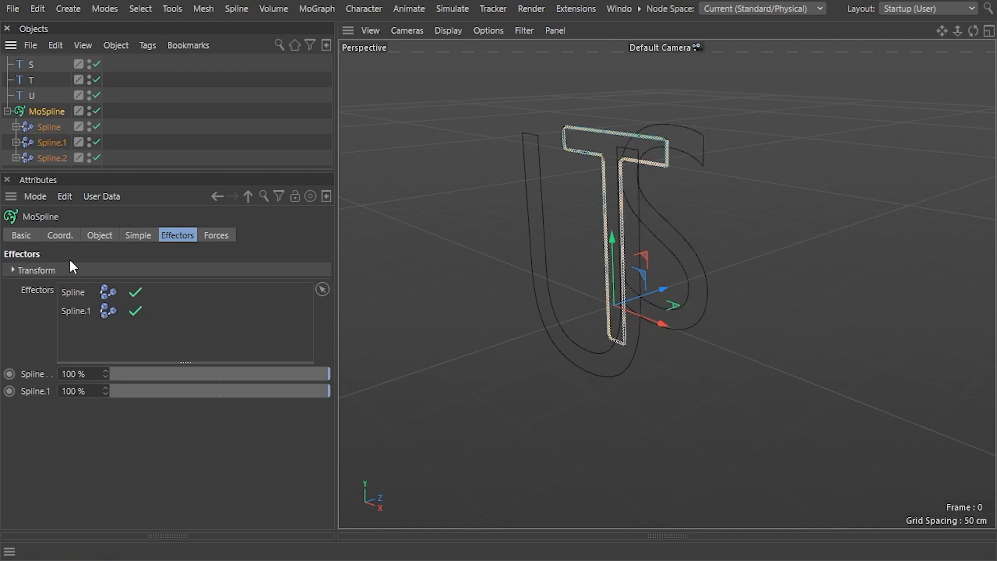
drag(51, 155, 74, 313)
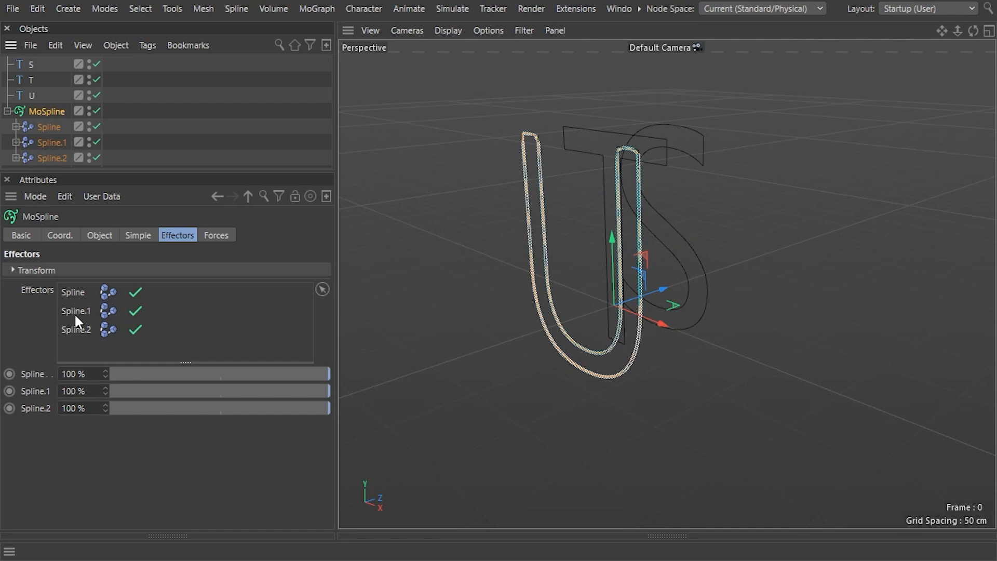
Step: Unfold the MoSpline hierarchy and rename the first Spline effector S_Spline and its field S_Formula Field
click(8, 111)
ctrl+click(8, 111)
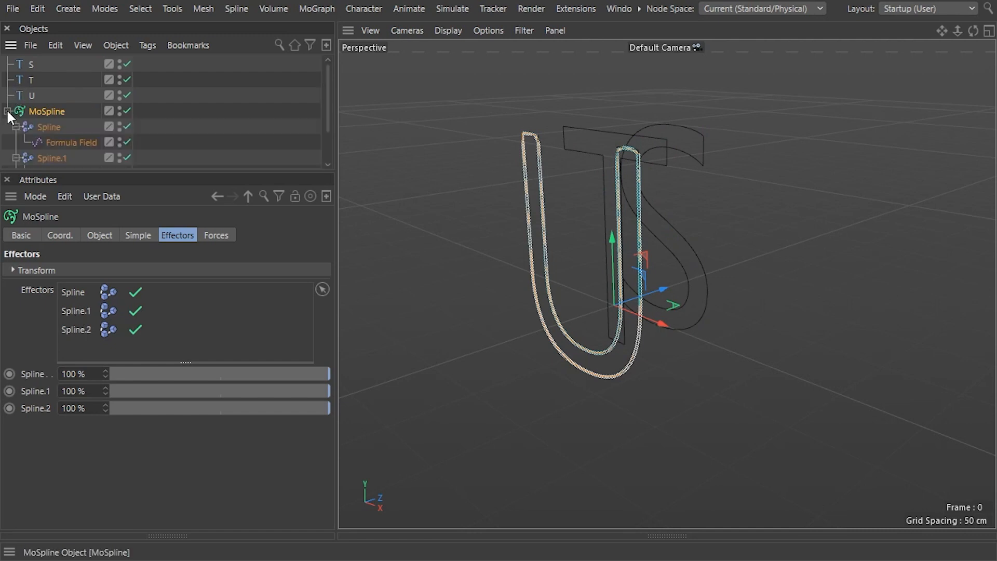
click(50, 126)
double_click(50, 126)
key(Home)
text(S)
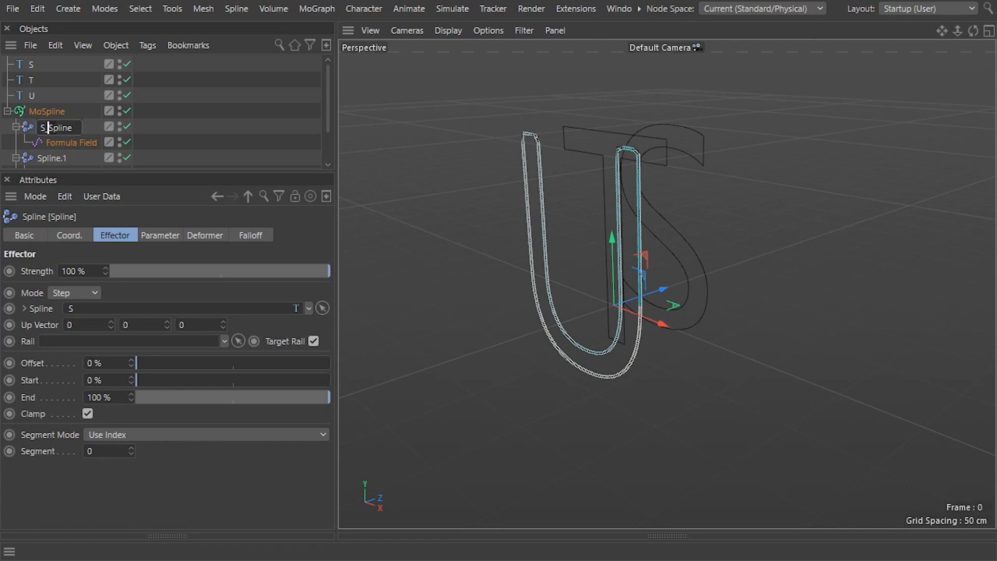
key(Return)
click(73, 143)
double_click(72, 143)
key(Home)
text(S_)
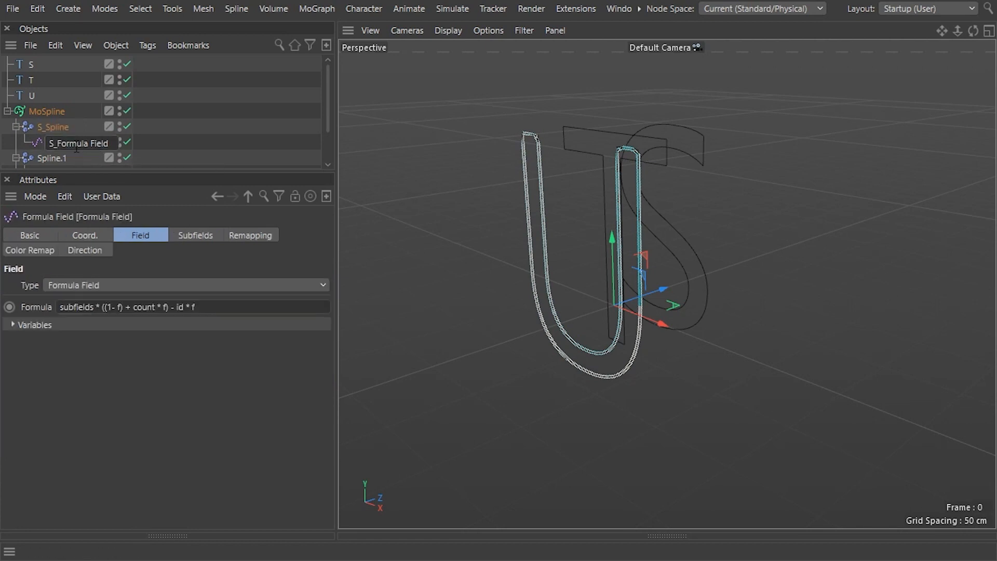
key(Return)
Step: Rename the Spline.1 effector T_Spline.1 and its field T_Formula Field
scroll(76, 147, down, 2)
double_click(58, 114)
key(Home)
text(T_)
key(Return)
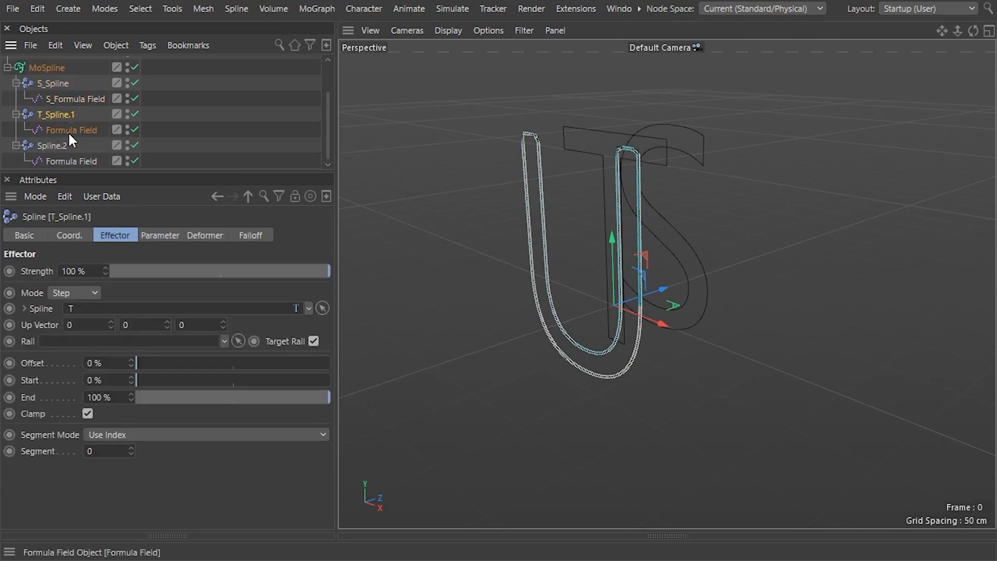
double_click(70, 133)
key(Home)
text(T_)
key(Return)
Step: Rename the Spline.2 effector U_Spline.2 and its field U_Formula Field
double_click(54, 145)
key(Home)
text(U)
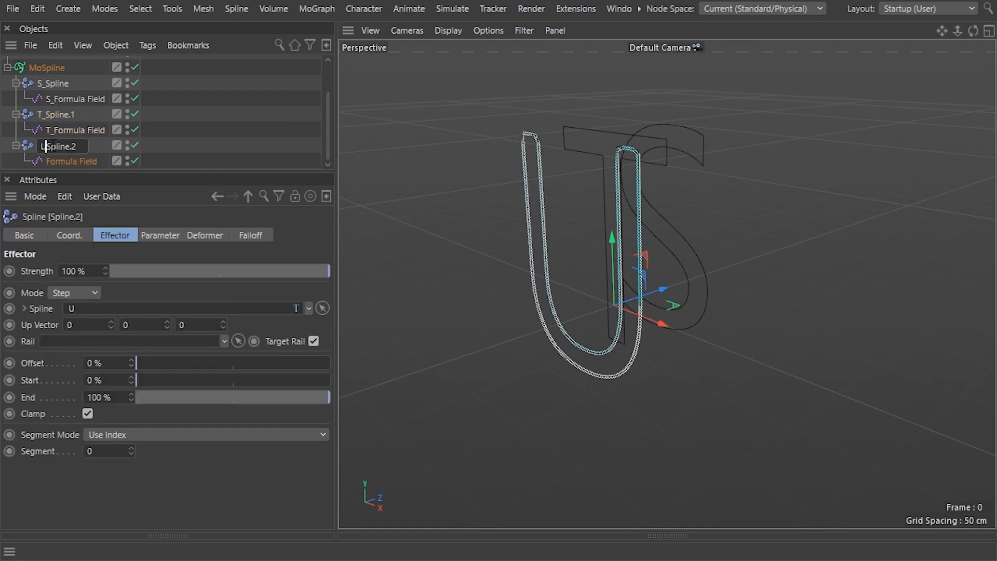
text(_)
key(Return)
click(67, 157)
double_click(68, 157)
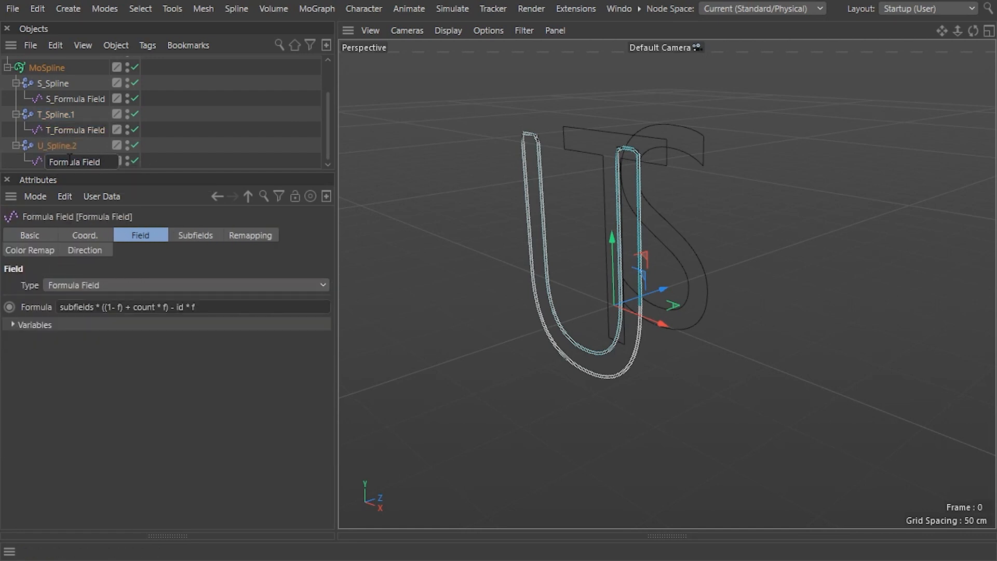
key(Home)
text(U_)
key(Return)
scroll(66, 139, up, 2)
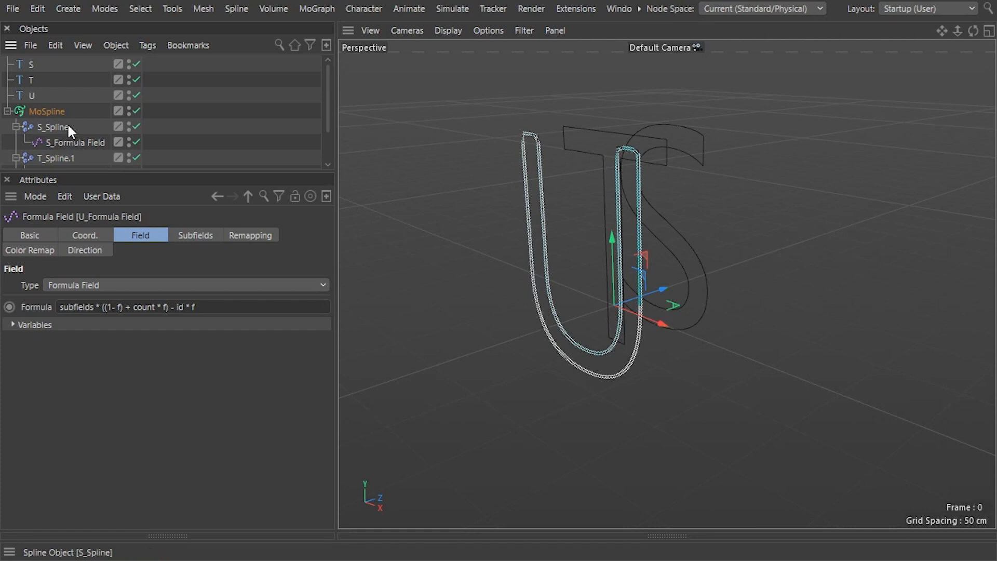
Step: Set the Solid subfield value to 0% in the falloff of both the U_Spline.2 and T_Spline.1 effectors
click(56, 108)
ctrl+click(7, 111)
click(8, 110)
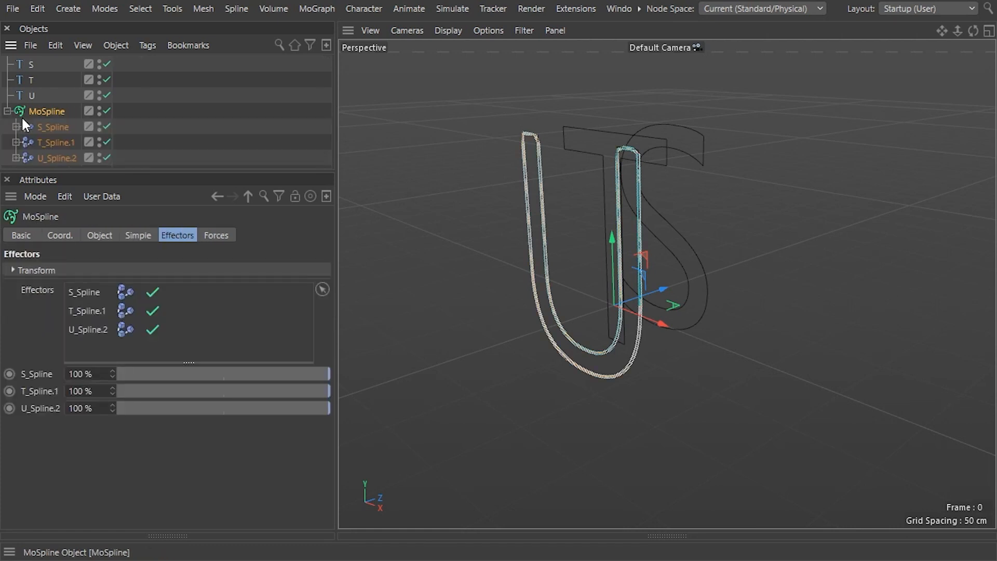
click(63, 157)
click(256, 235)
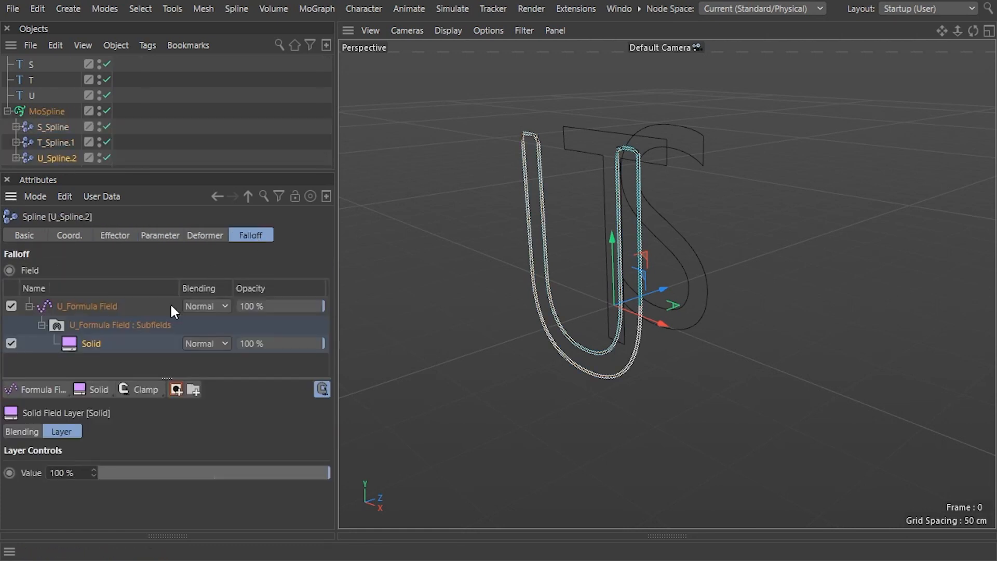
drag(328, 473, 82, 471)
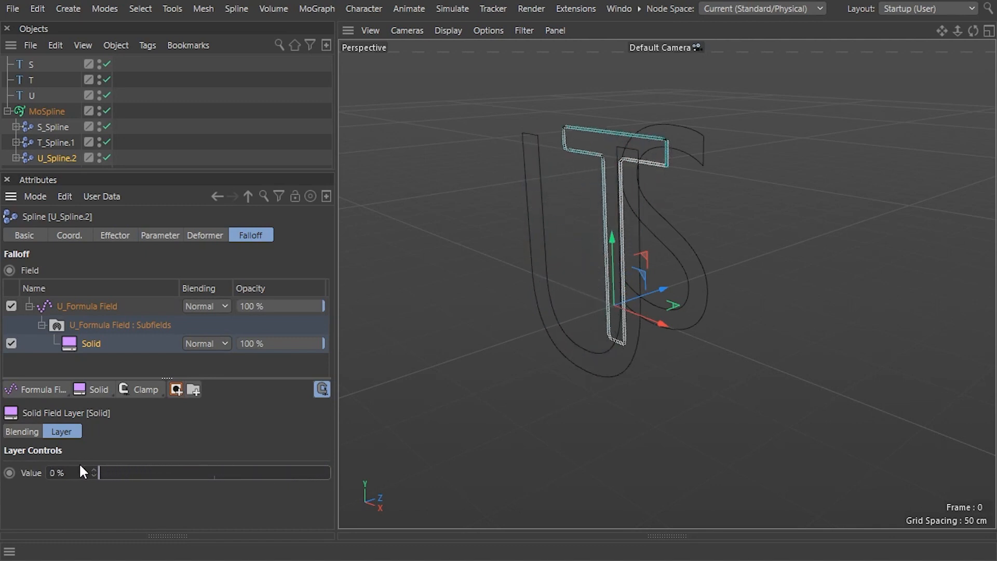
click(51, 141)
drag(309, 467, 80, 474)
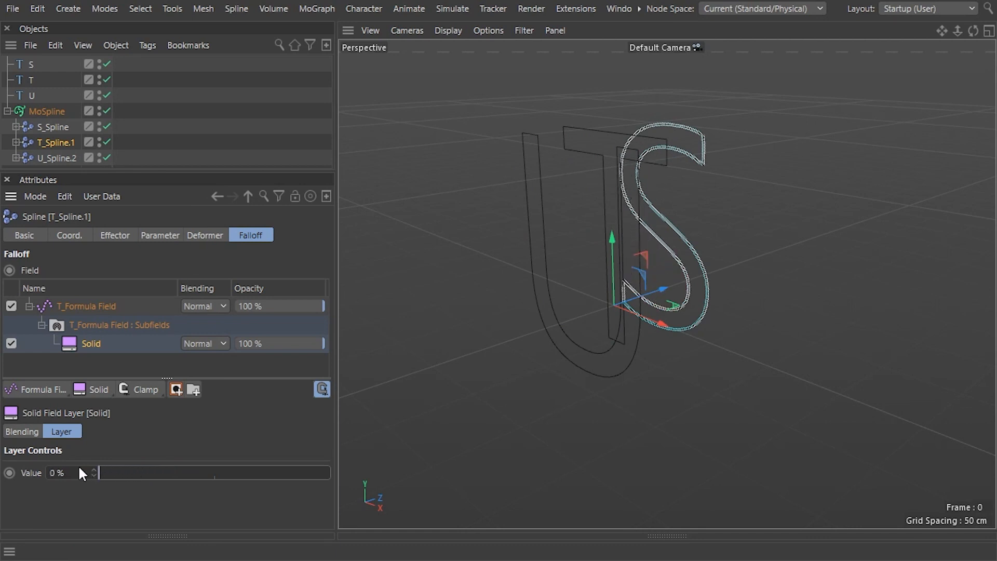
Step: Test the Solid subfield value of S_Spline, ending at 100%, and raise those of T_Spline.1 and U_Spline.2 to 100%
click(47, 127)
drag(312, 472, 459, 458)
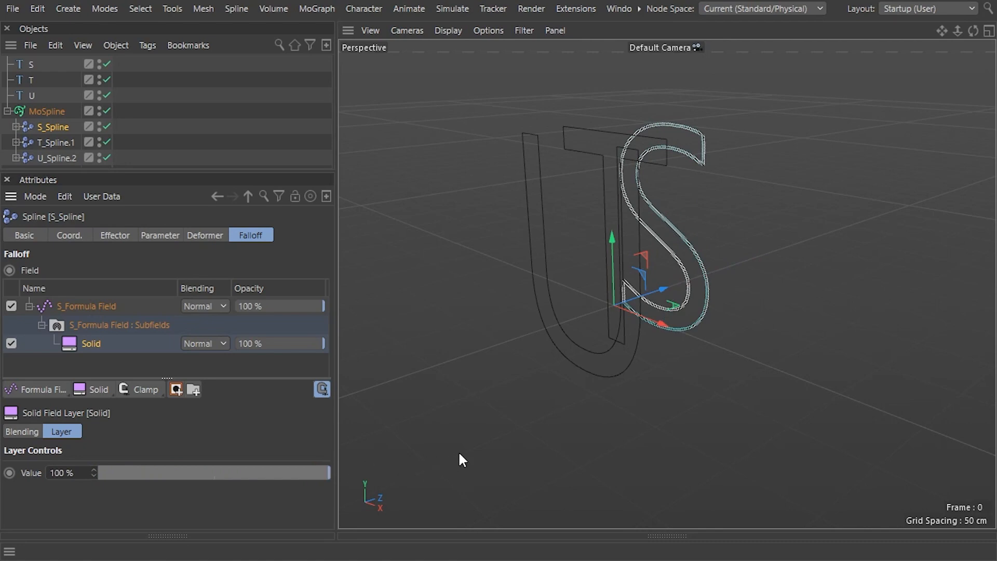
click(58, 143)
drag(101, 473, 390, 480)
click(55, 155)
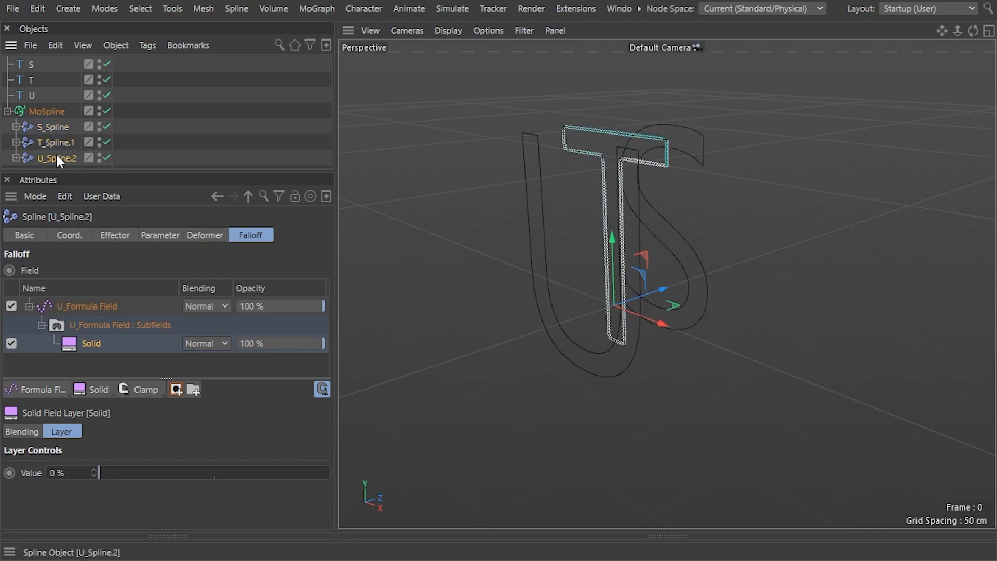
drag(104, 473, 357, 503)
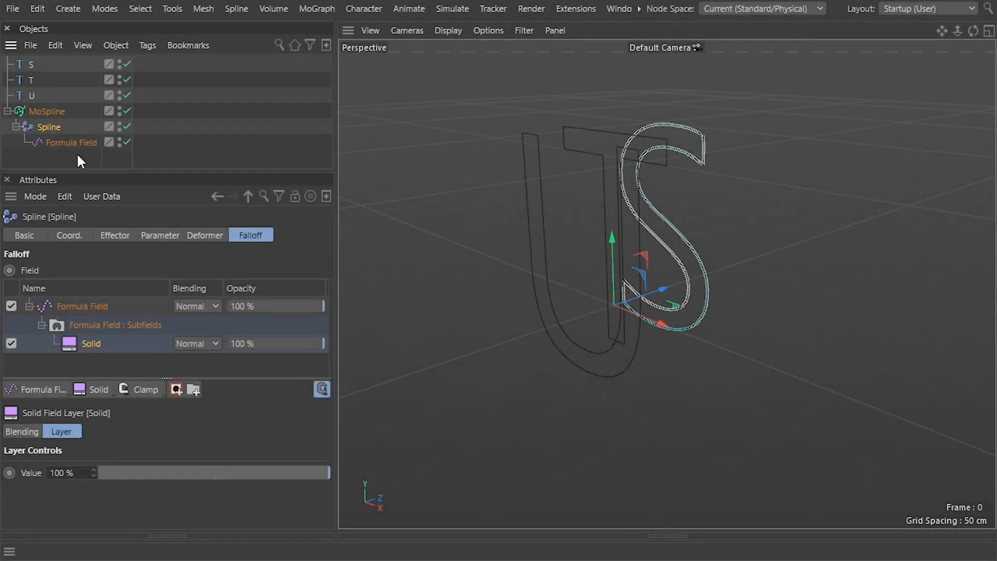
Step: Add an XPresso tag to the Spline effector and name it Renaming
right_click(47, 125)
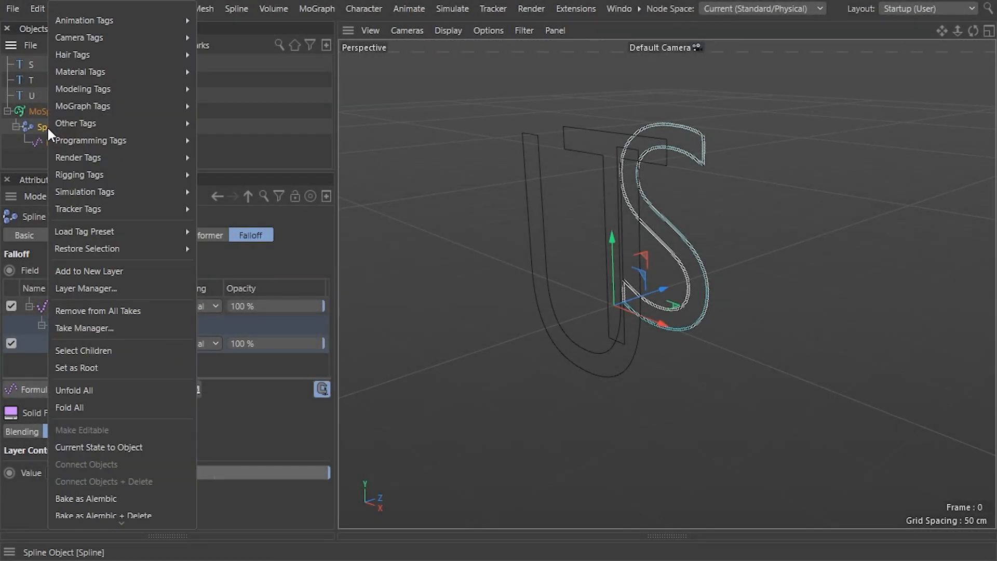
mouse_move(112, 138)
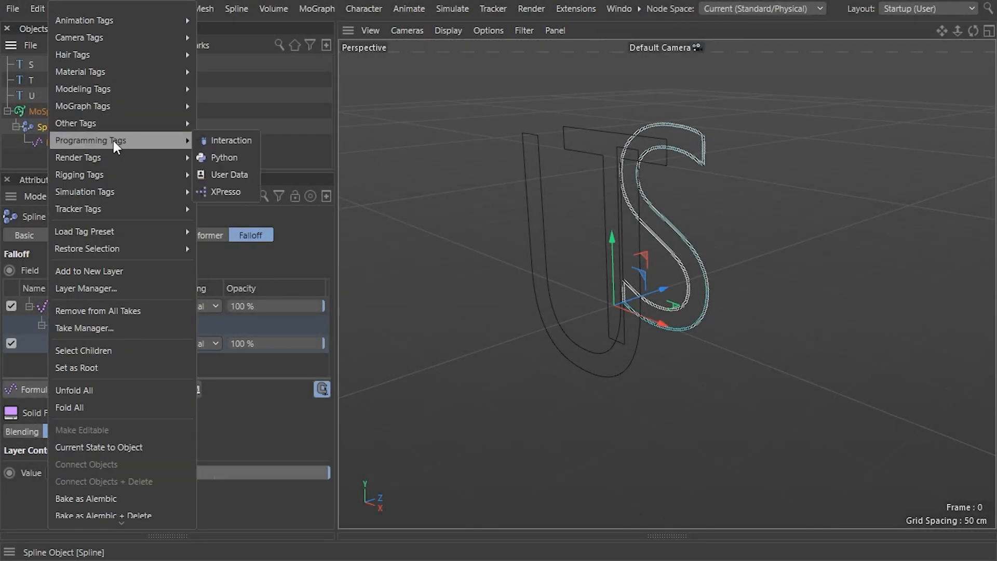
click(242, 191)
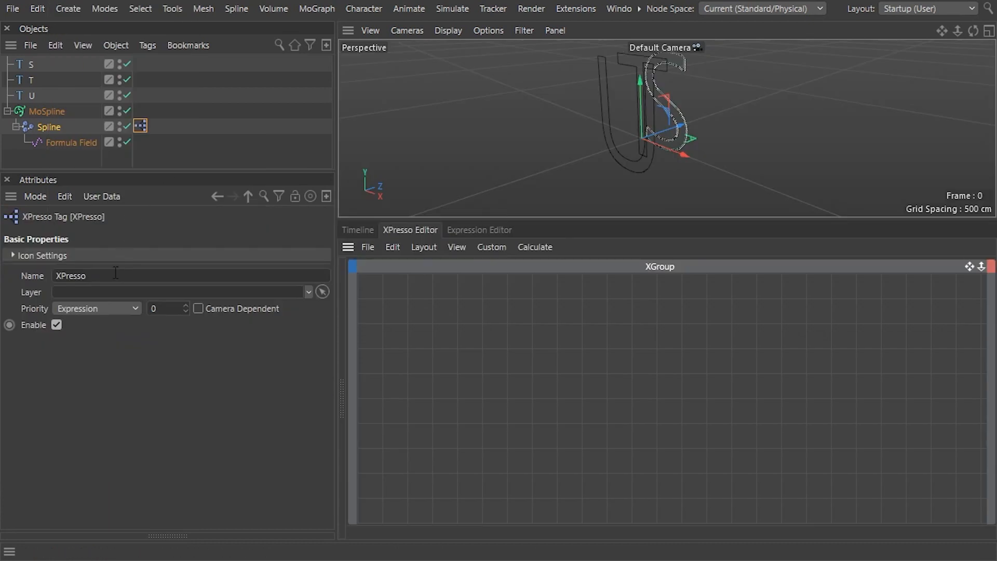
double_click(67, 275)
text(Renaming)
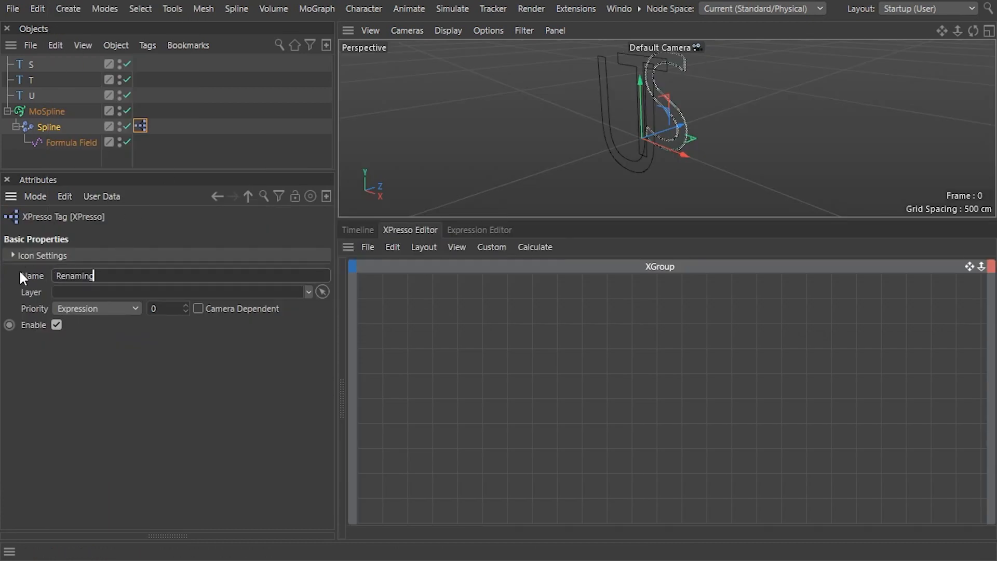
key(Return)
Step: Add an Object node for the Spline effector to the XPresso graph and give it a Spline output port
right_click(391, 380)
mouse_move(417, 330)
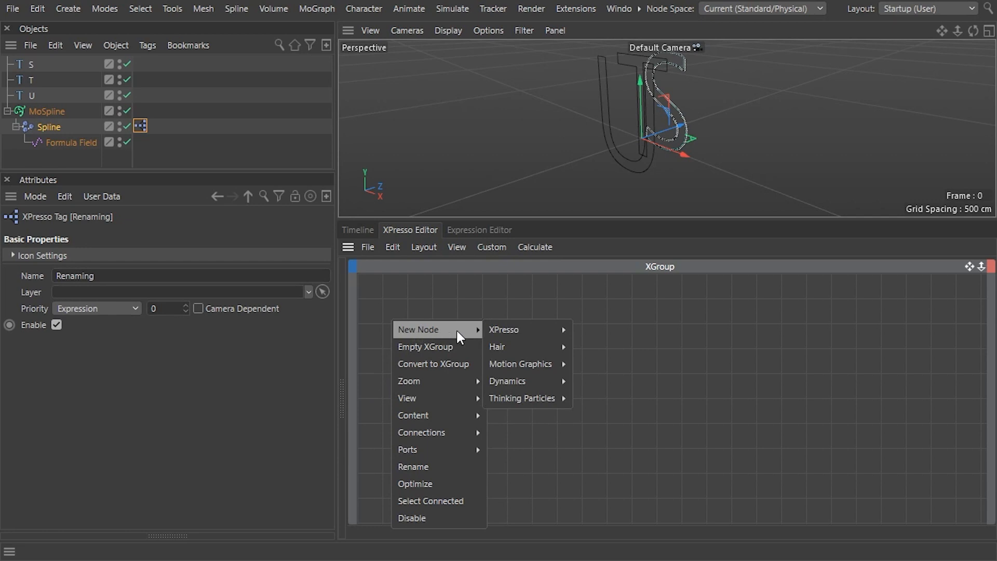
mouse_move(522, 328)
mouse_move(587, 328)
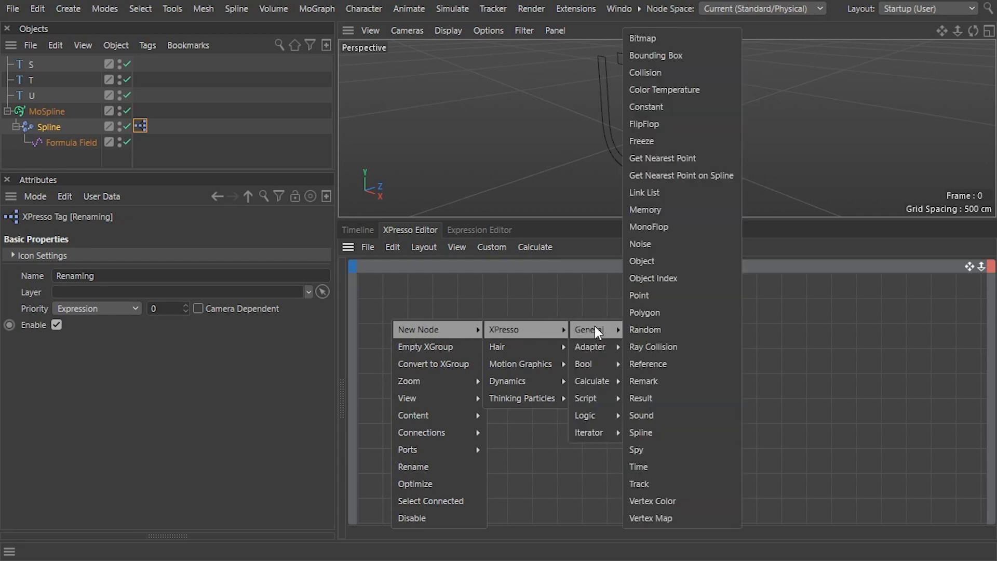
click(646, 261)
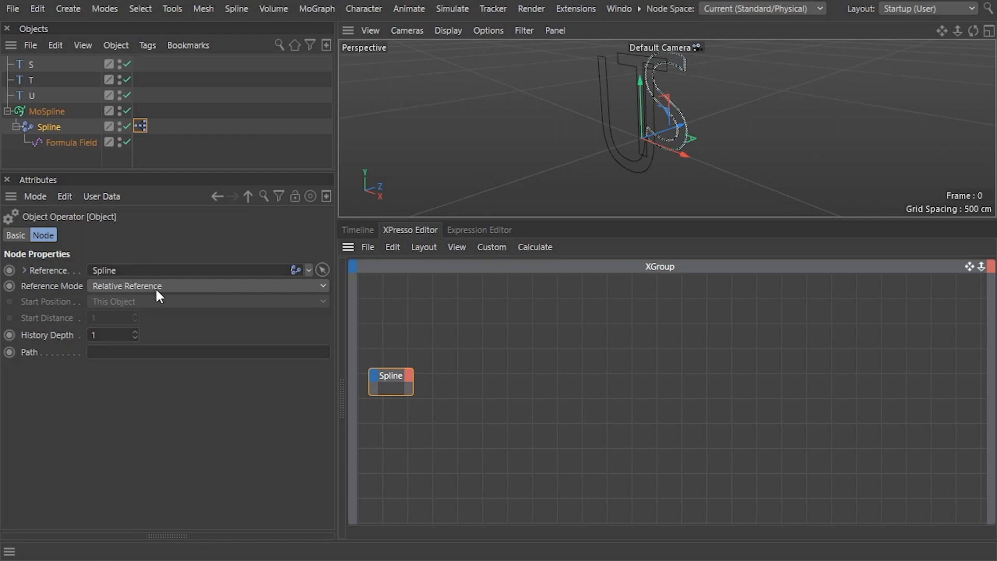
click(408, 375)
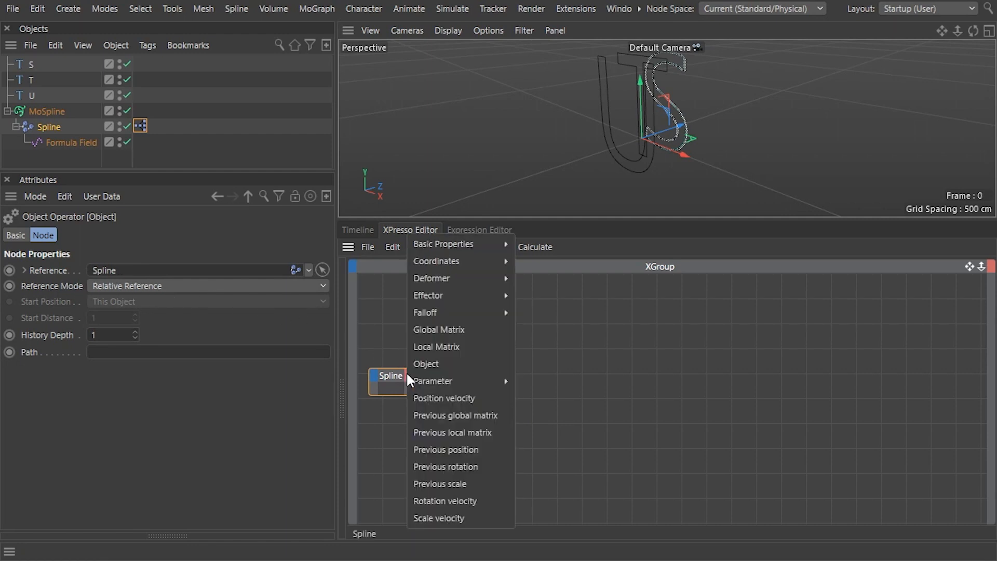
mouse_move(436, 299)
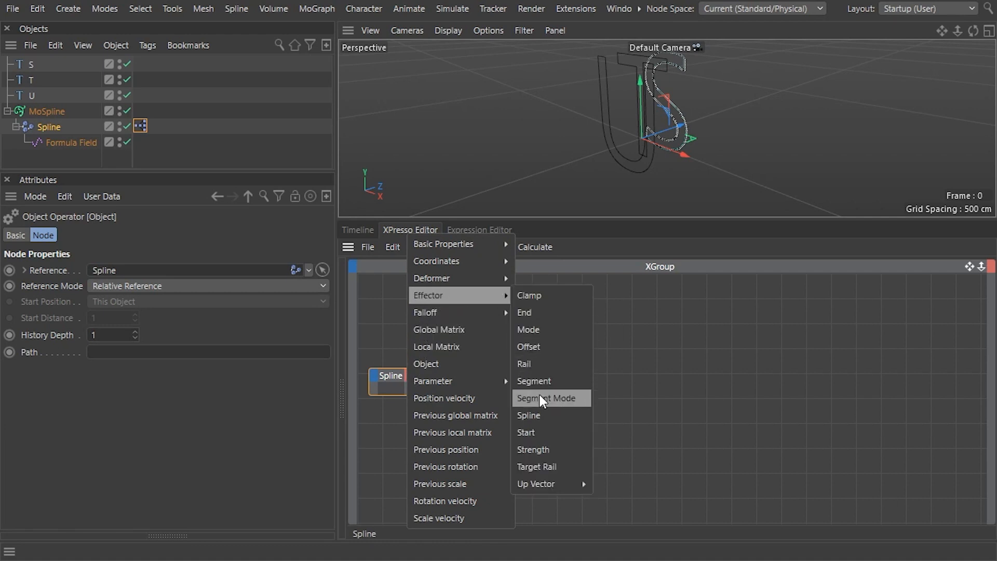
click(538, 413)
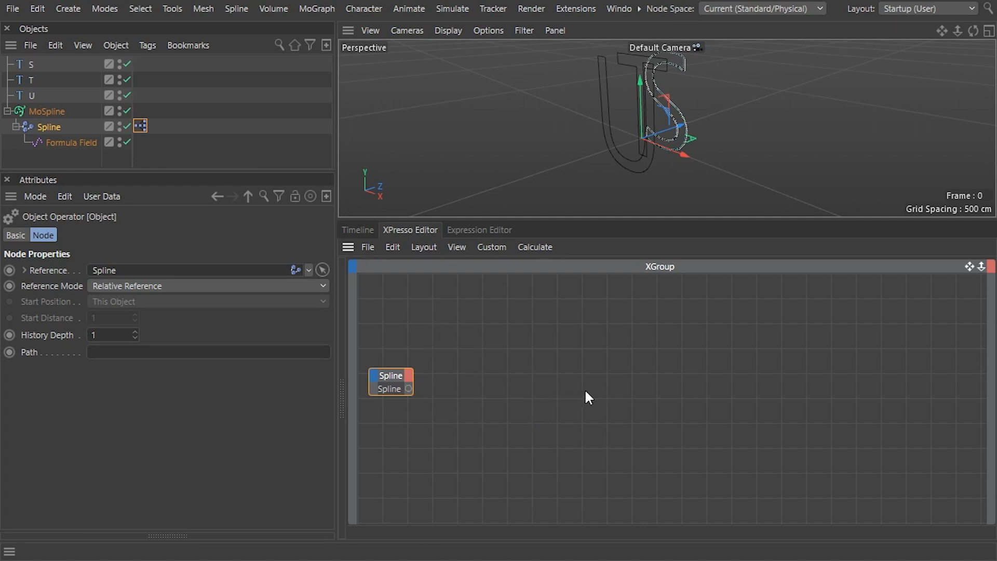
Step: Add a second Object node and connect the first node's Spline output to its Object input
right_click(451, 385)
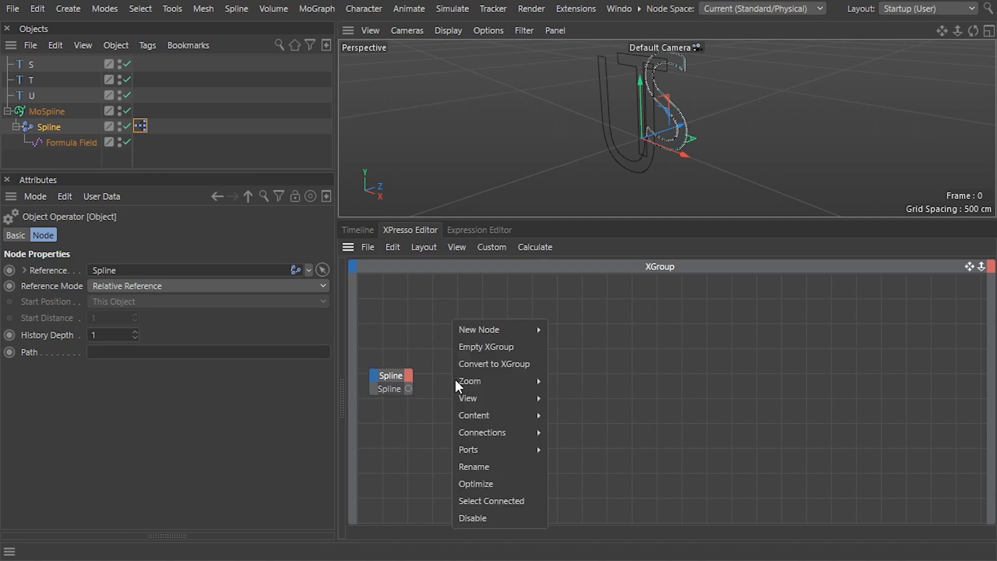
mouse_move(479, 329)
mouse_move(603, 330)
mouse_move(667, 330)
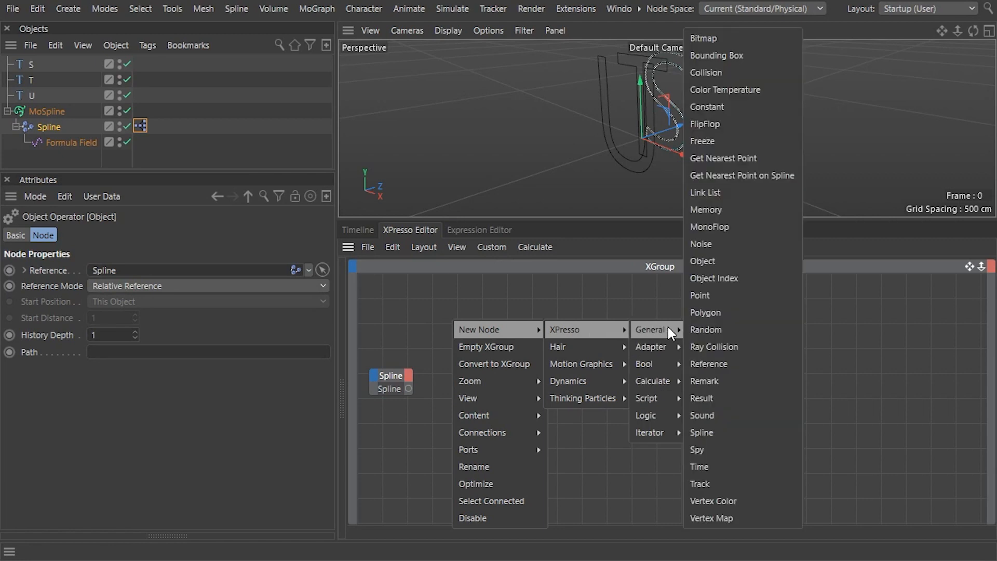
click(699, 262)
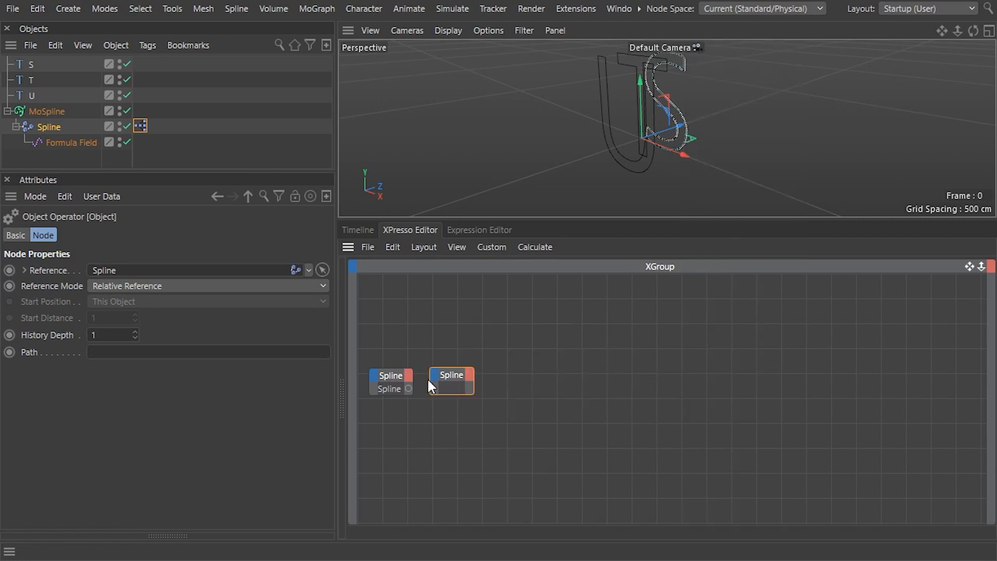
drag(409, 388, 433, 371)
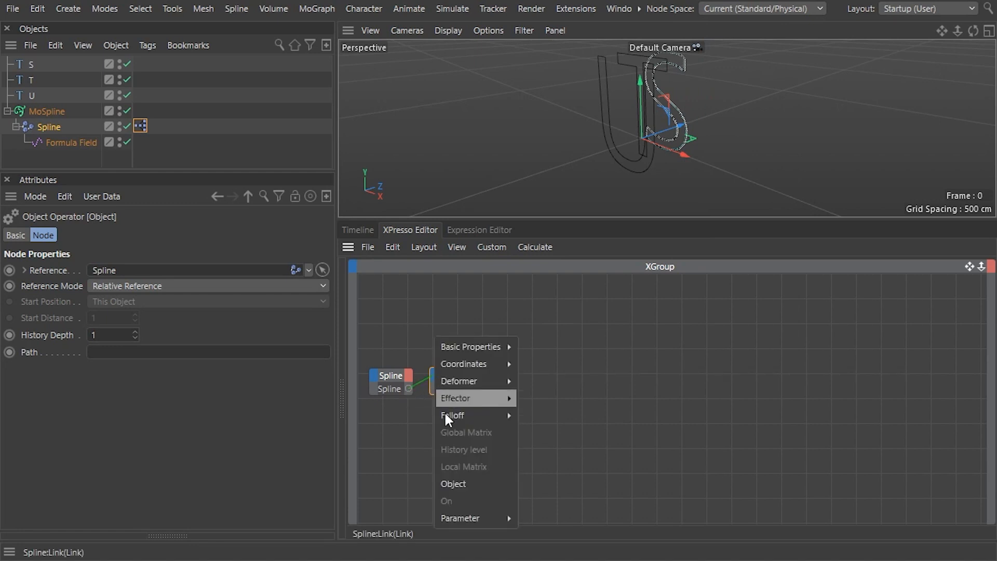
click(460, 482)
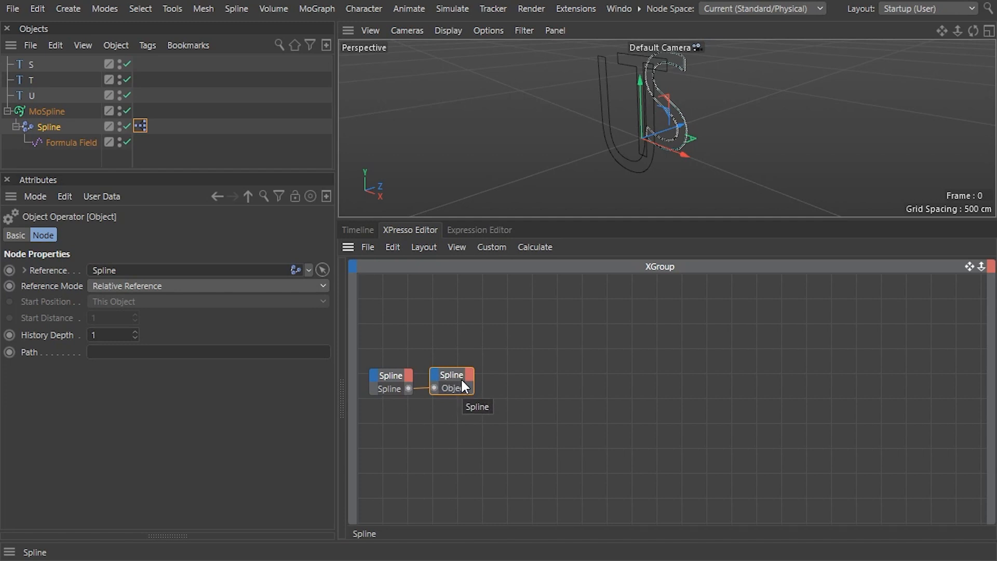
Step: Check the source spline link in the Spline effector's effector settings
click(47, 126)
click(111, 239)
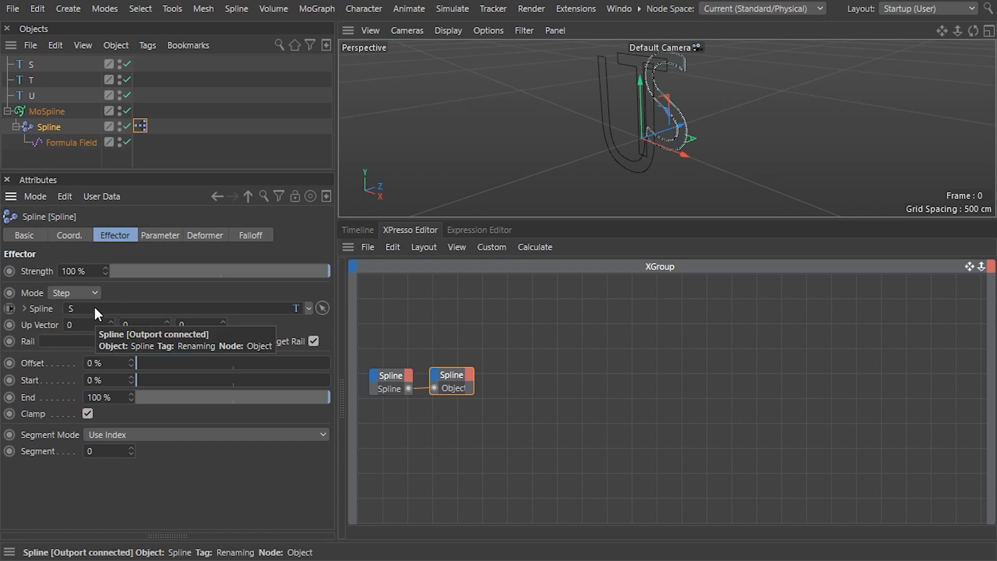
Step: Give the second Object node a Name output port from the basic properties and reselect the Spline effector
click(469, 374)
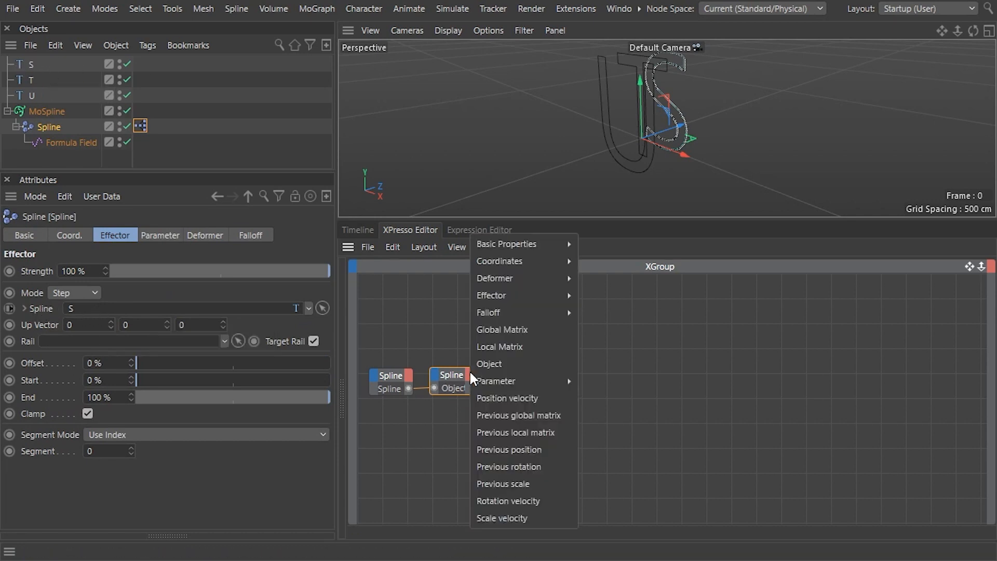
mouse_move(501, 244)
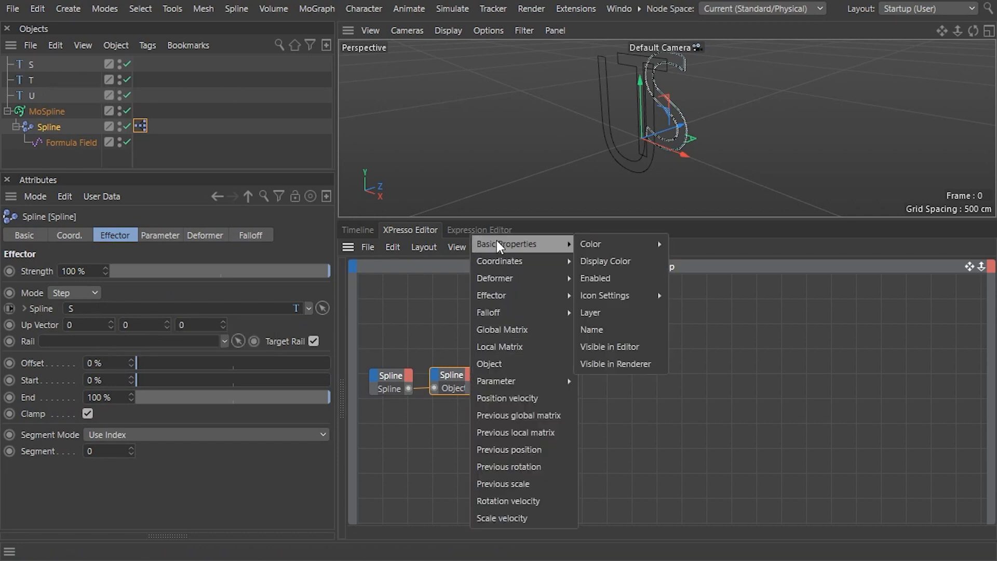
click(612, 329)
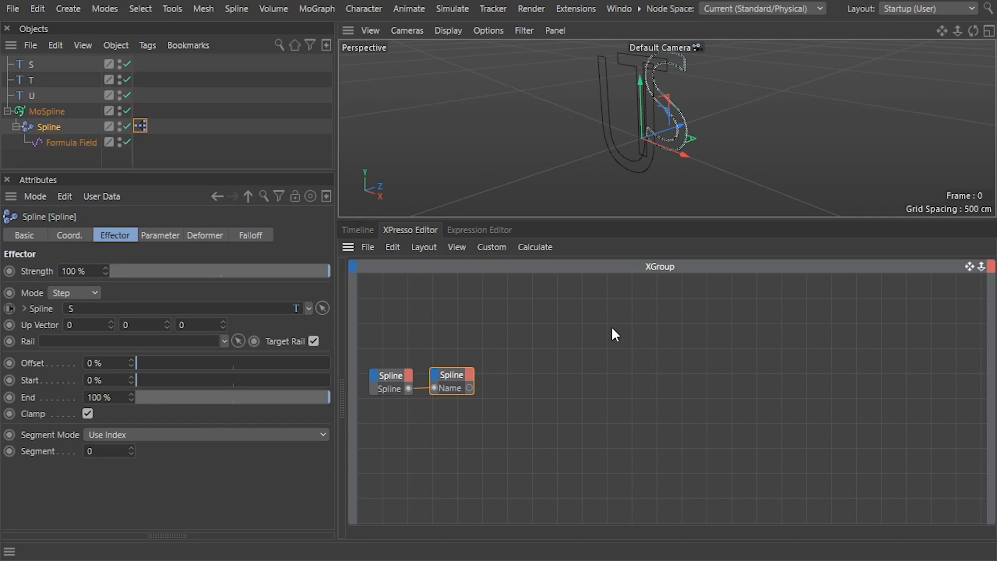
click(612, 328)
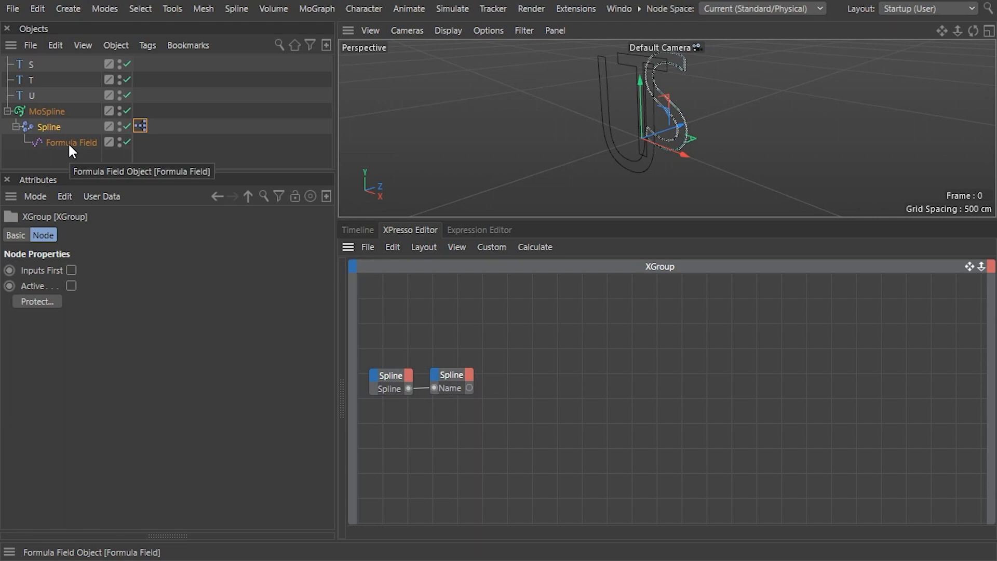
click(56, 127)
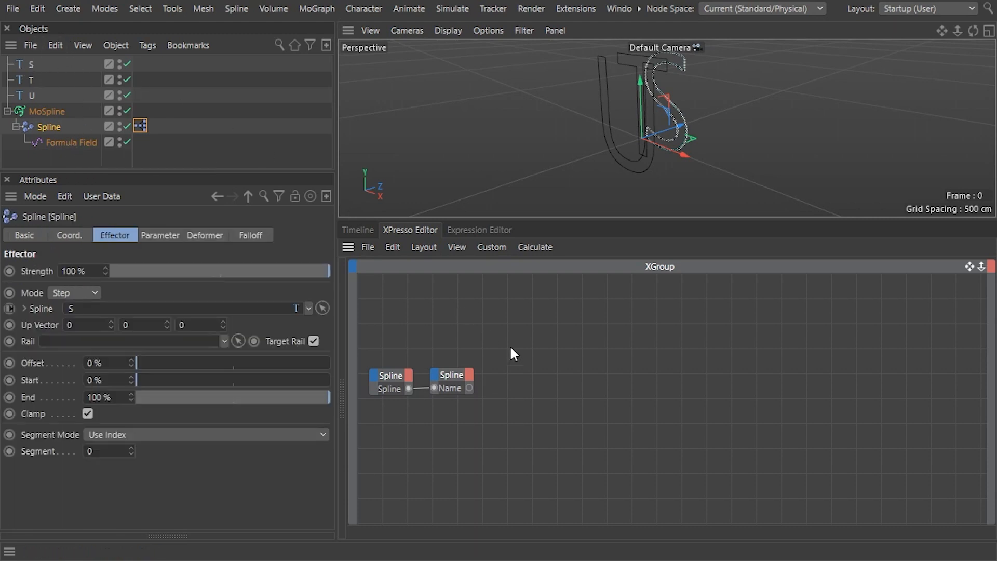
Step: Add a Math node to the XPresso graph and duplicate it directly below the original
right_click(528, 363)
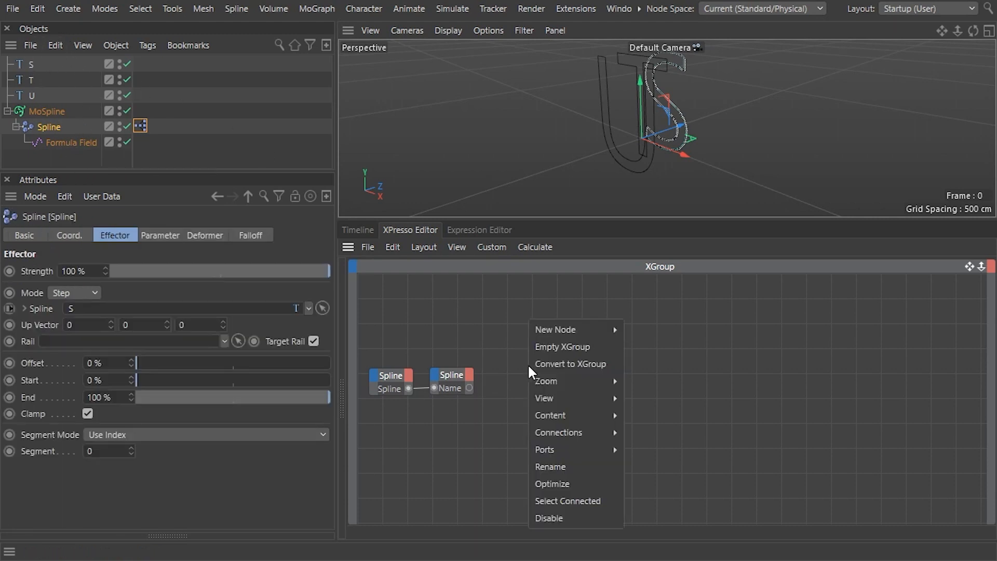
mouse_move(548, 329)
mouse_move(650, 331)
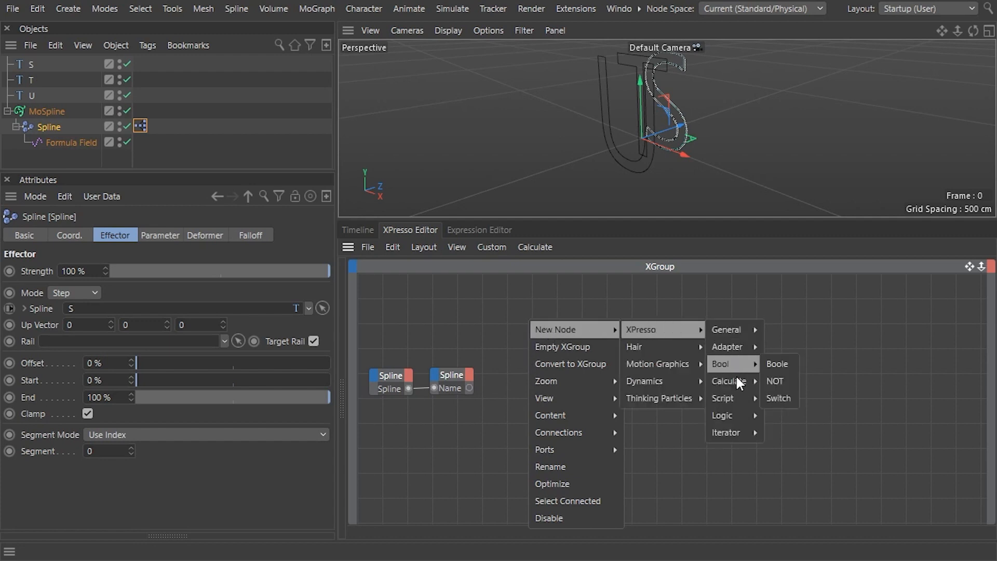
mouse_move(736, 378)
click(796, 394)
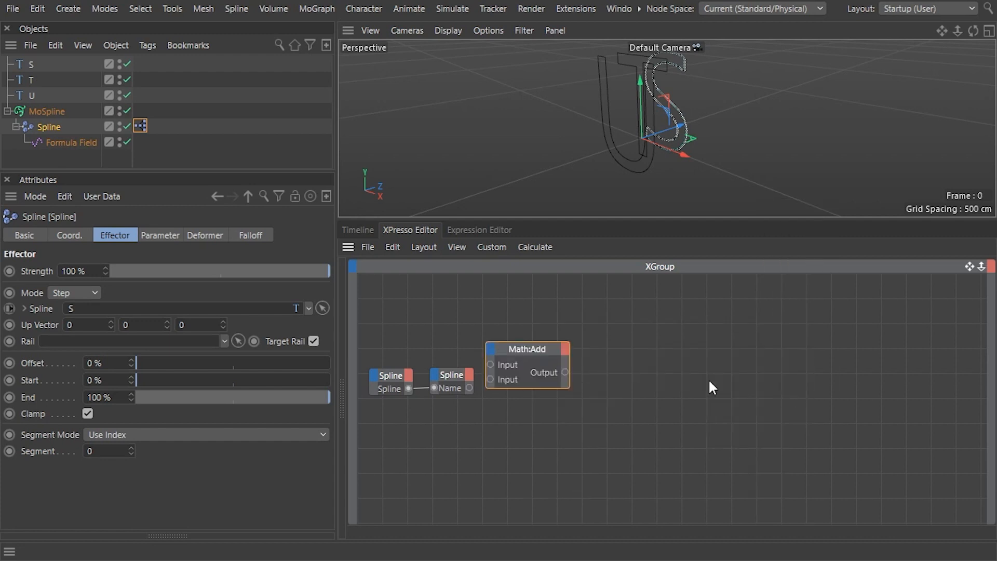
drag(503, 347, 541, 406)
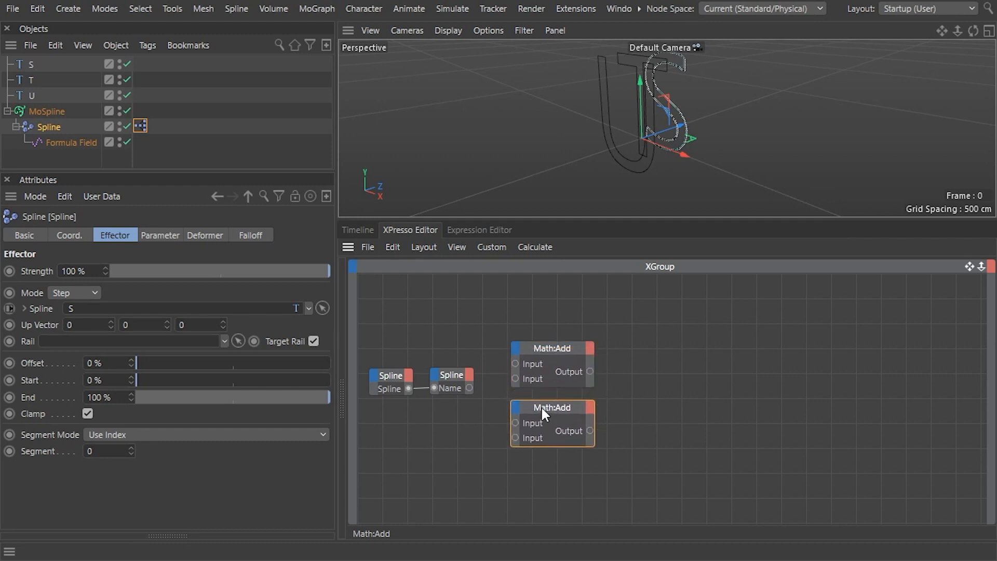
Step: Set both Math nodes' data type to String and connect the second node's Name output to each one's first input
shift+click(521, 347)
click(146, 269)
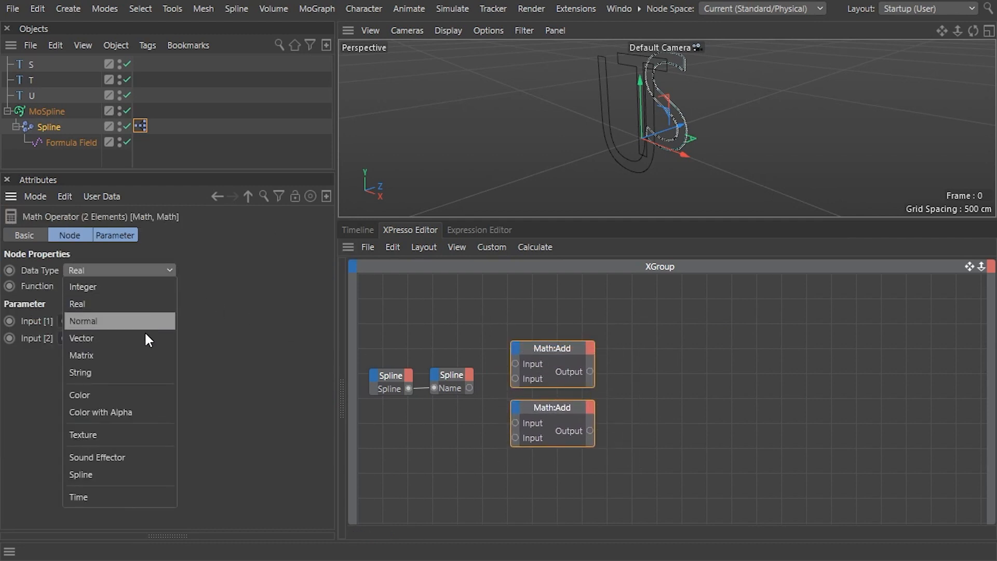
click(146, 373)
drag(468, 387, 514, 422)
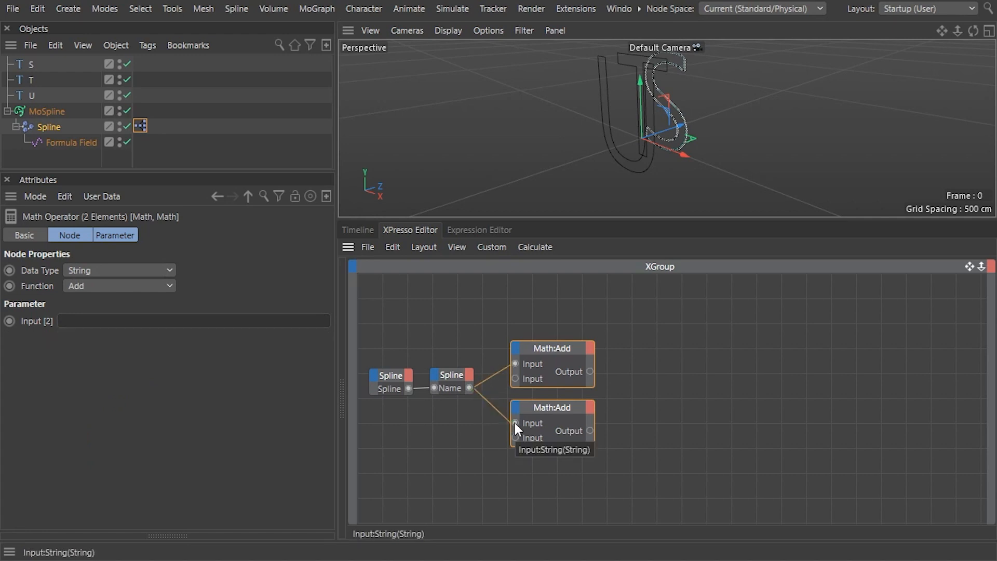
Step: Set Input [2] to "_Spline Effector" on the upper Math node and "_Formula" on the lower one
click(558, 346)
click(189, 320)
text(_Spline Effector)
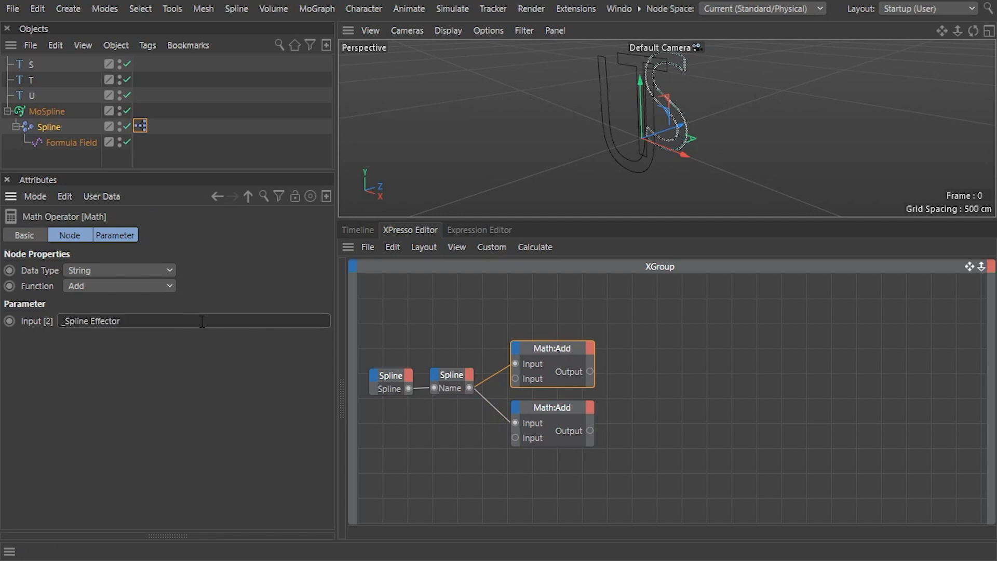
click(546, 411)
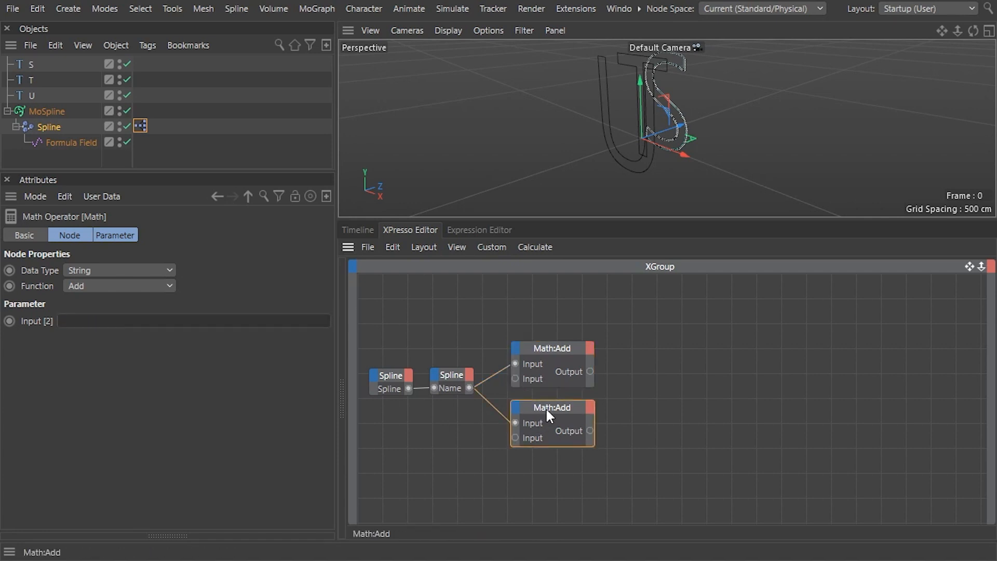
click(154, 317)
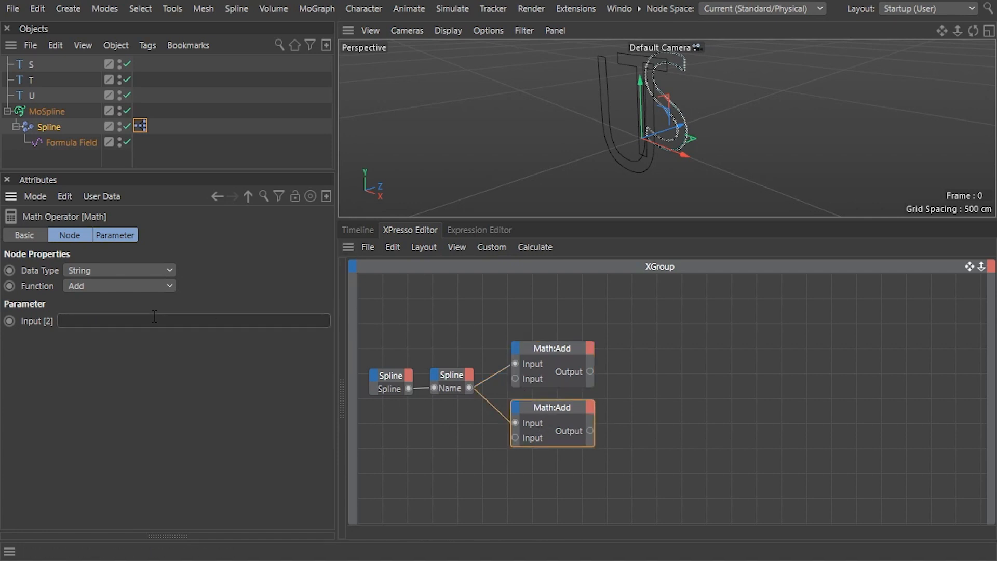
text(_Formula)
Step: Add an Object node beside the Math nodes, place a copy below it, and set the copy's relative reference path to D
right_click(645, 353)
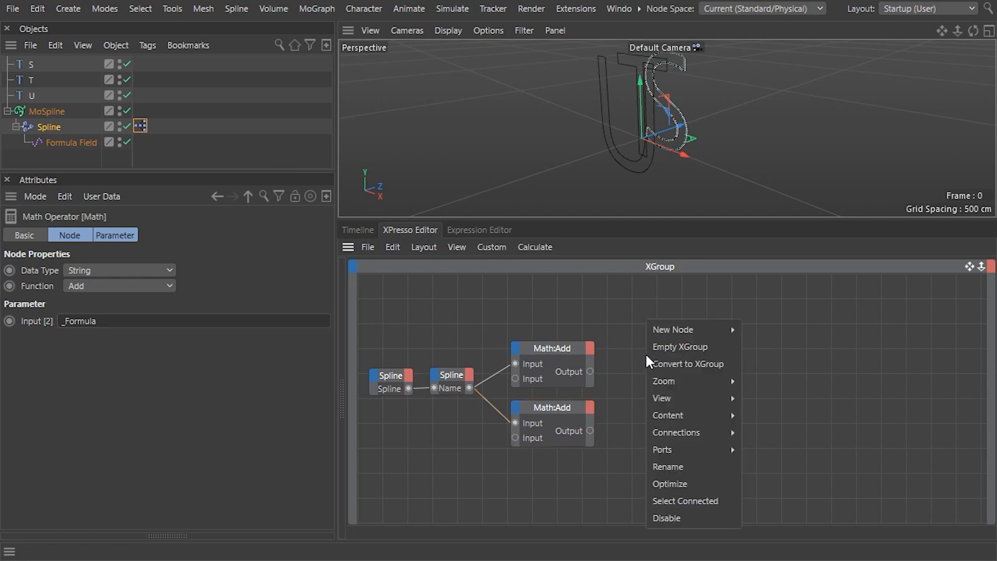
mouse_move(685, 329)
mouse_move(806, 329)
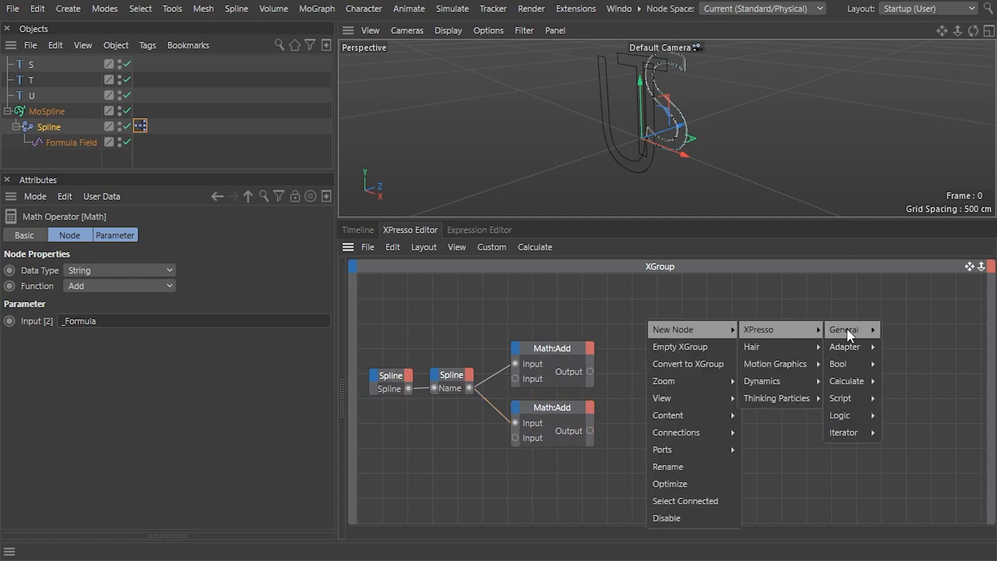
mouse_move(856, 327)
click(912, 259)
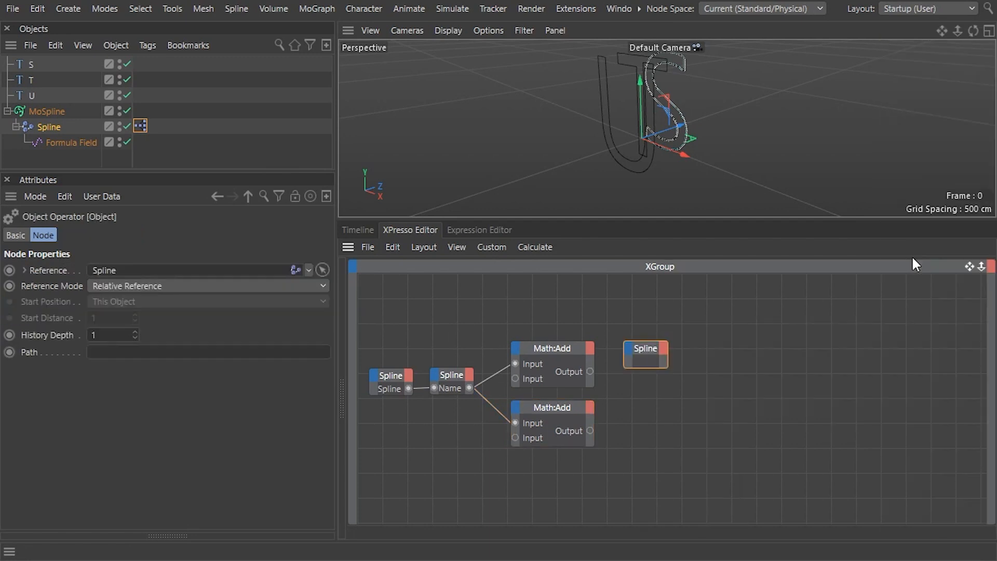
key(ctrl+v)
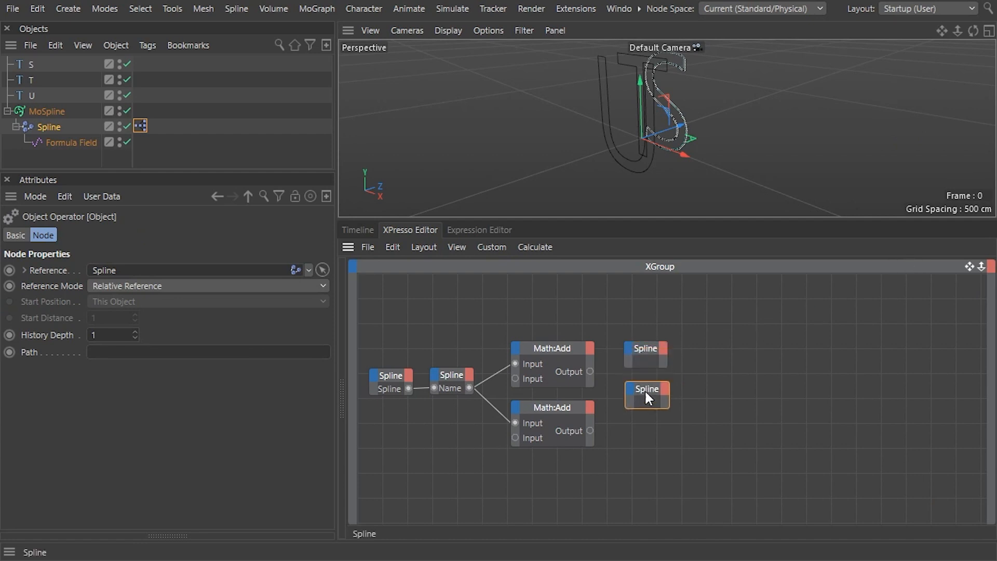
drag(647, 397, 644, 424)
click(144, 352)
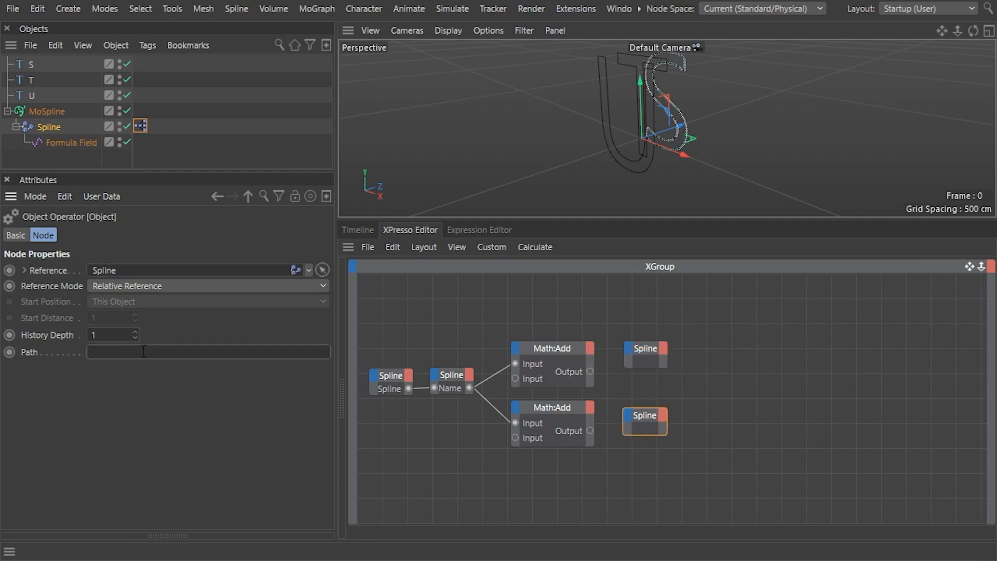
key(Return)
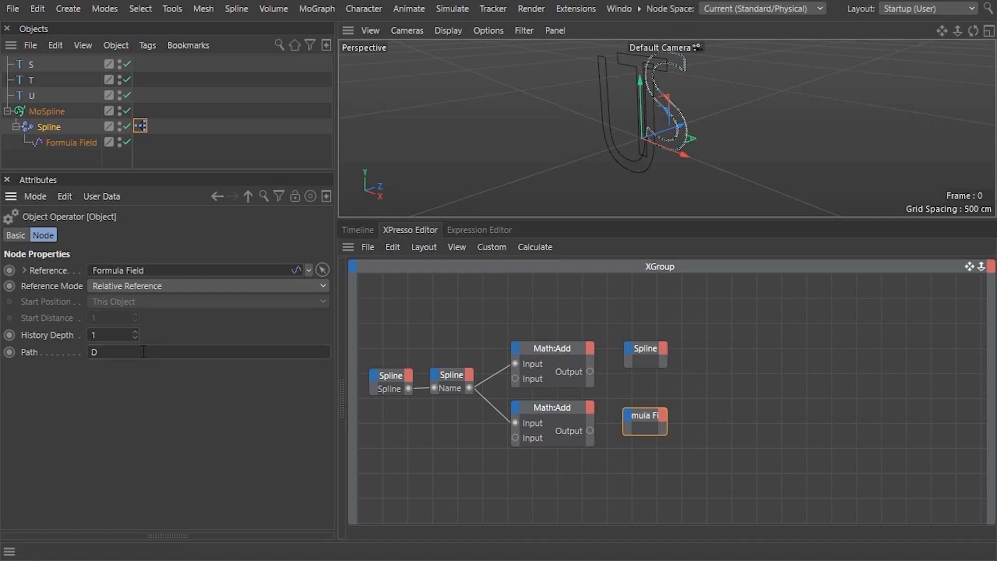
Step: Connect the upper Math output to the Spline node's Name input and the lower Math output to the Formula Field node's Name input
drag(590, 371, 627, 346)
mouse_move(681, 345)
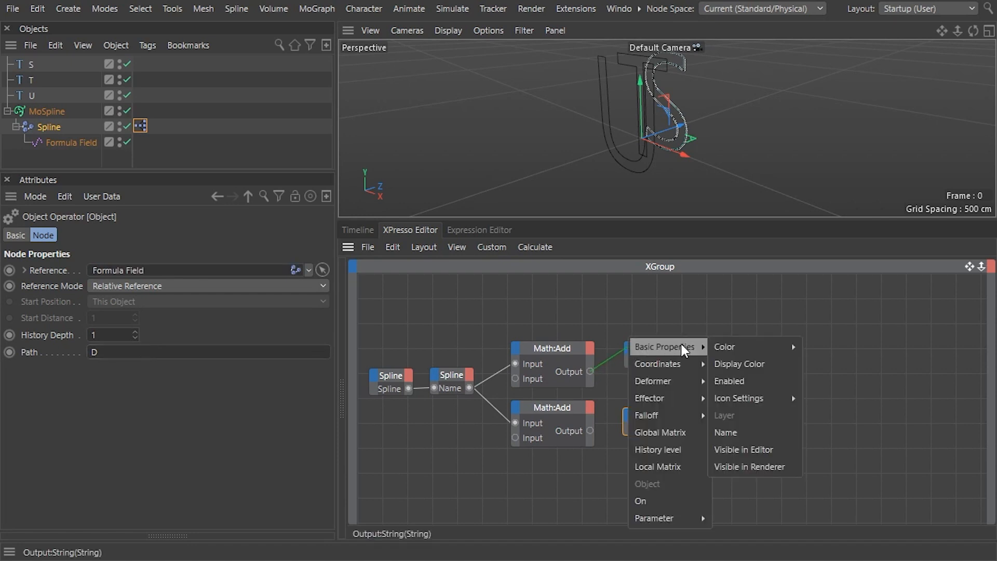
click(752, 432)
drag(590, 431, 626, 412)
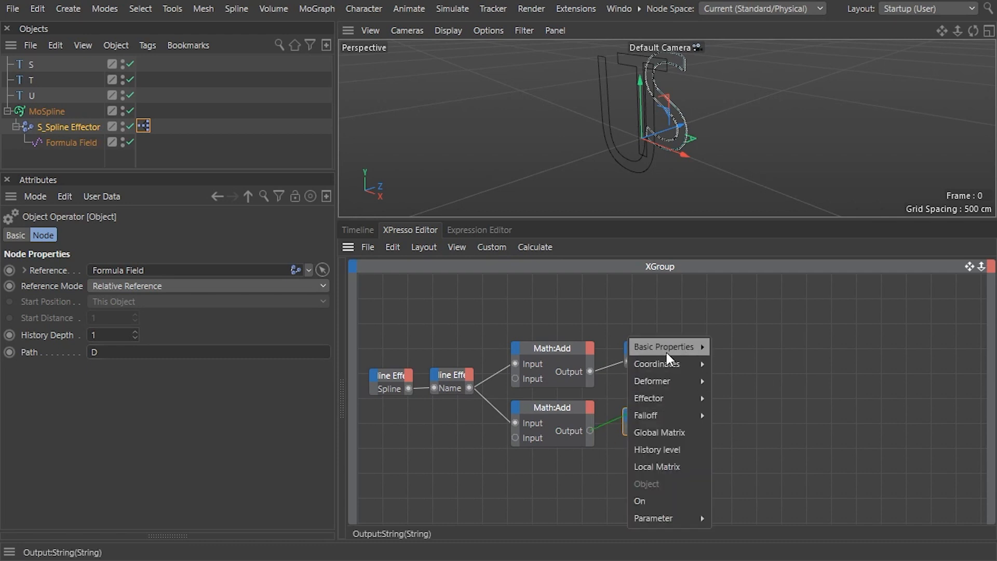
mouse_move(675, 345)
click(746, 431)
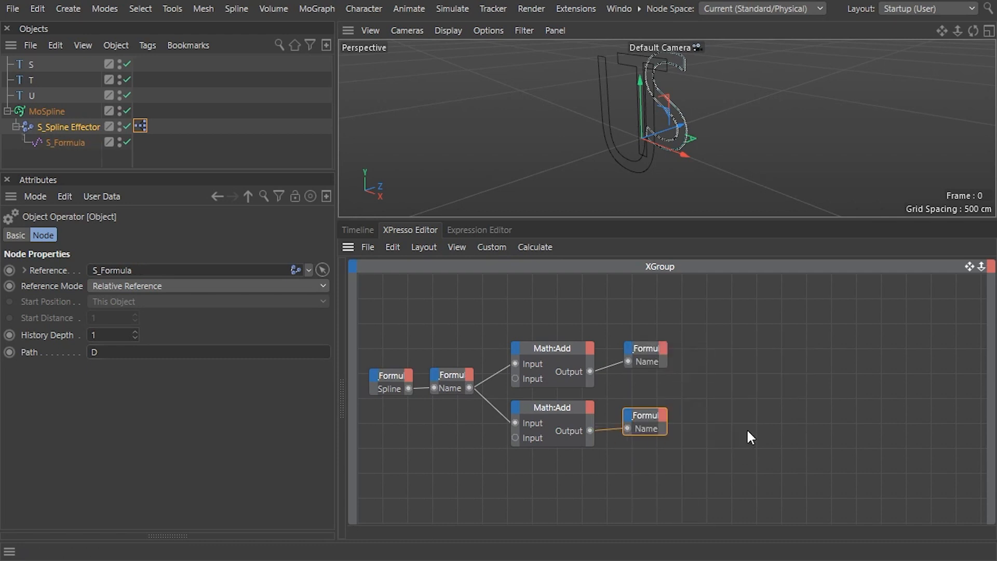
Step: Duplicate S_Spline Effector with its formula field under MoSpline and link the copy to the T text spline
click(16, 126)
ctrl+drag(52, 127, 43, 135)
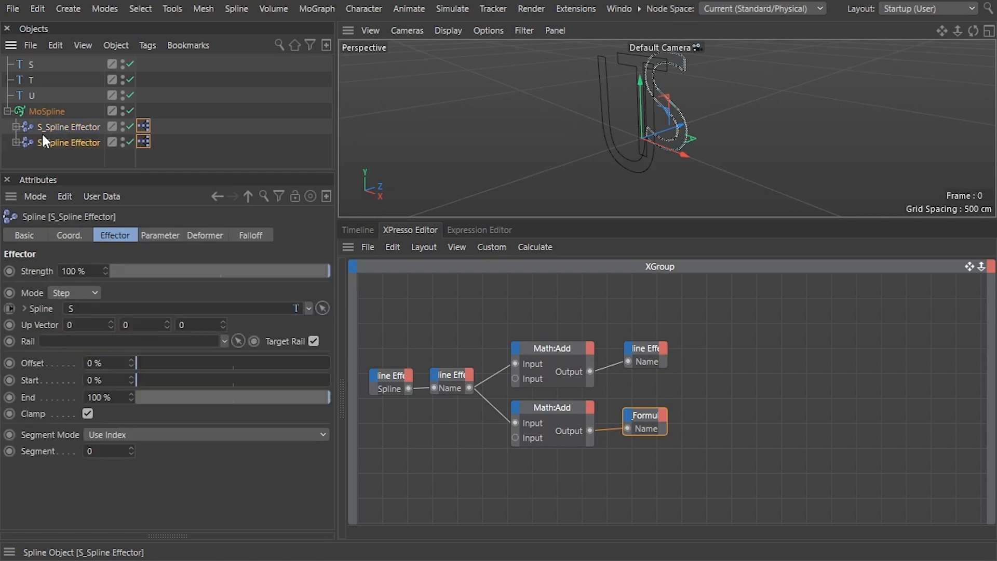
ctrl+click(6, 111)
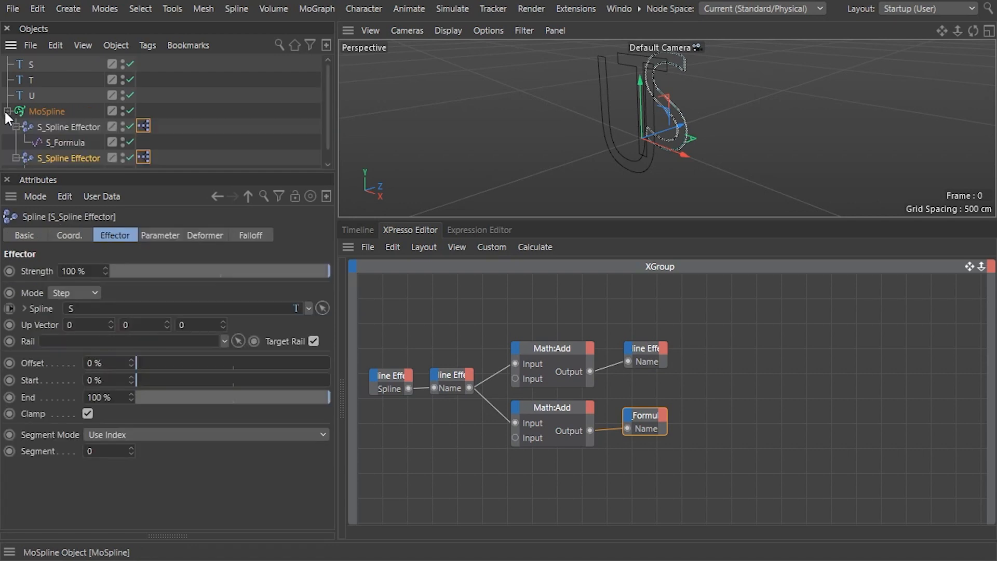
drag(34, 66, 104, 312)
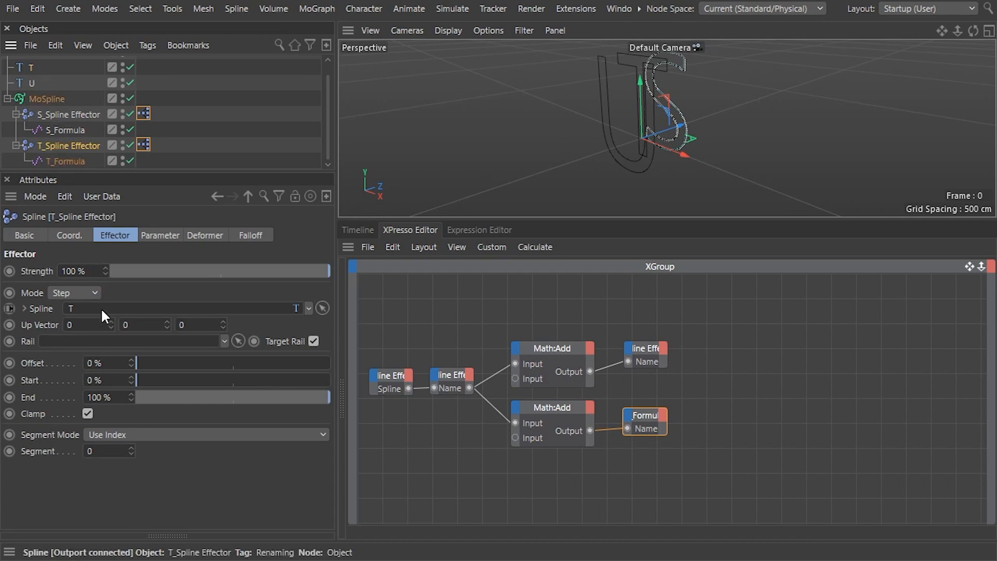
Step: Duplicate T_Spline Effector under MoSpline, link the copy to the U text spline, and review the expanded hierarchy
ctrl+click(7, 99)
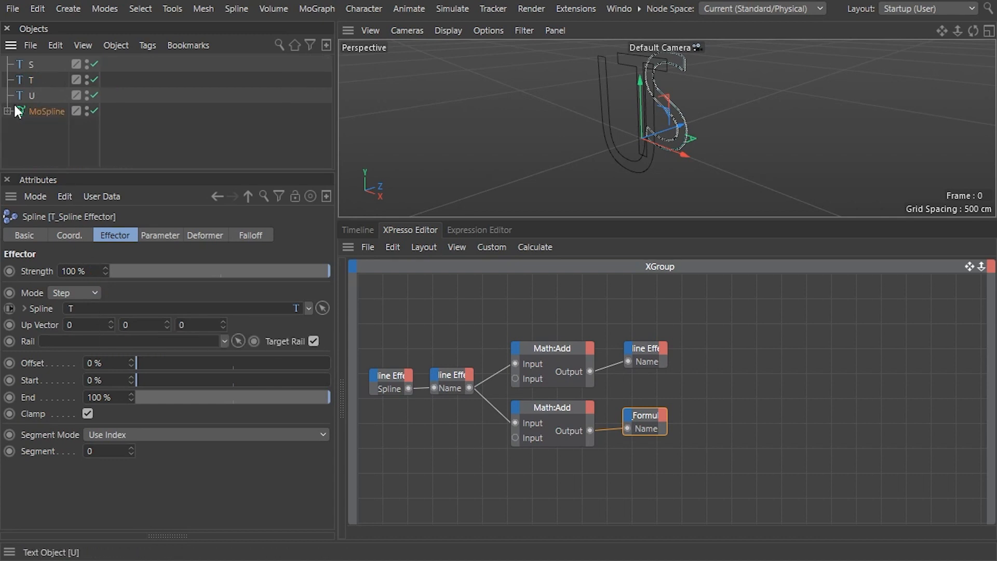
click(8, 110)
ctrl+drag(49, 139, 47, 147)
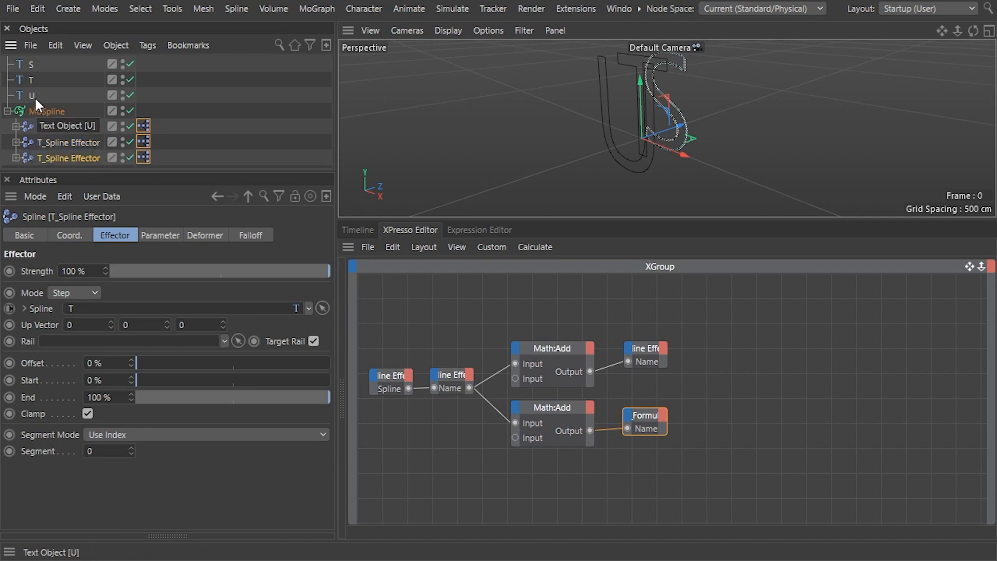
drag(34, 95, 84, 309)
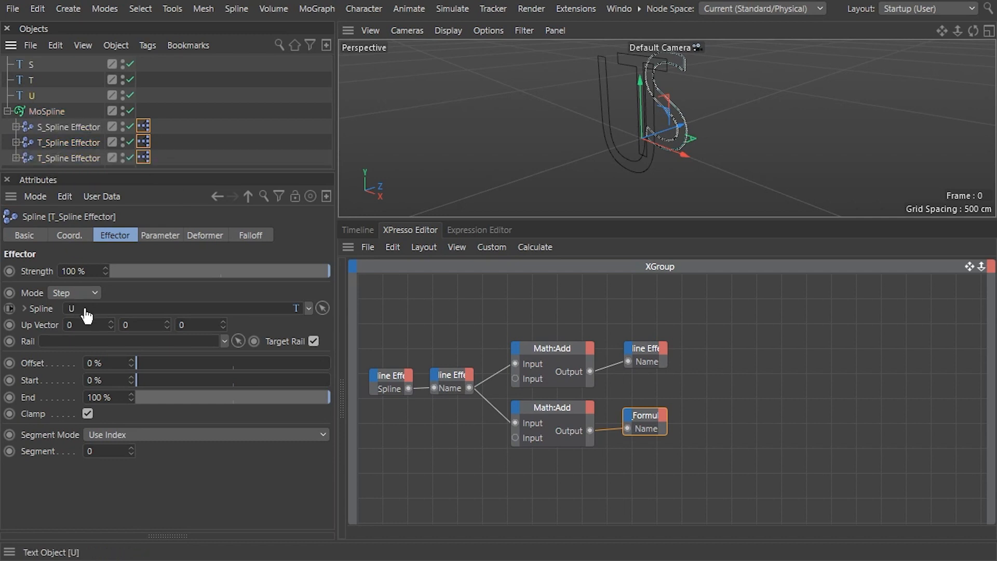
click(8, 111)
click(9, 111)
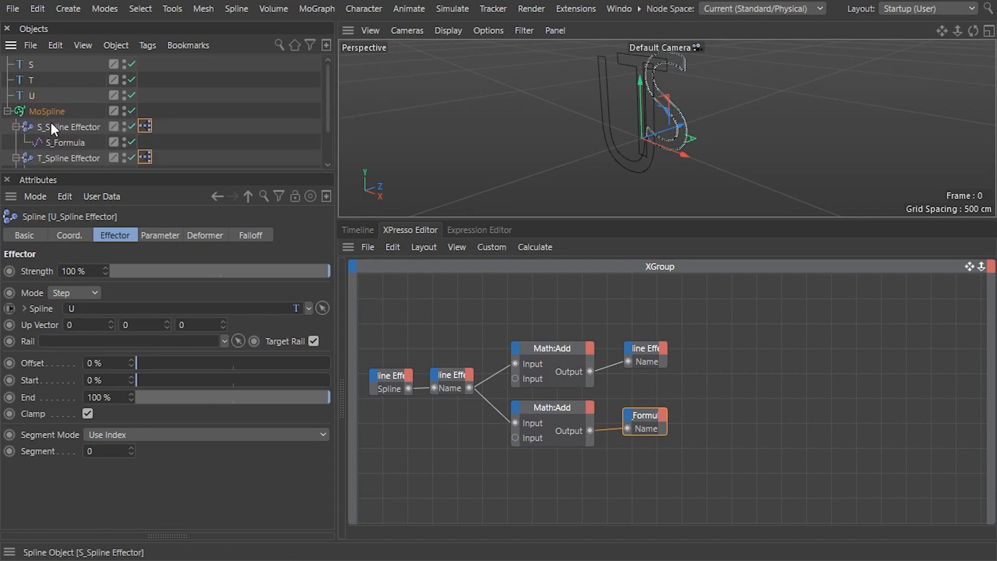
scroll(50, 121, down, 1)
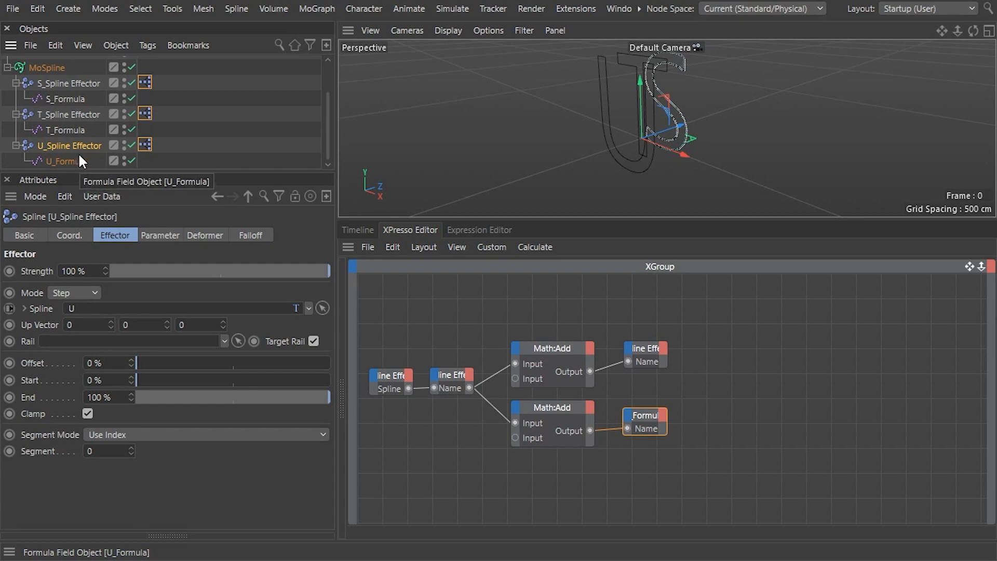
scroll(199, 126, up, 1)
Step: Collapse the effectors' children and remove all entries from MoSpline's effectors list
click(8, 112)
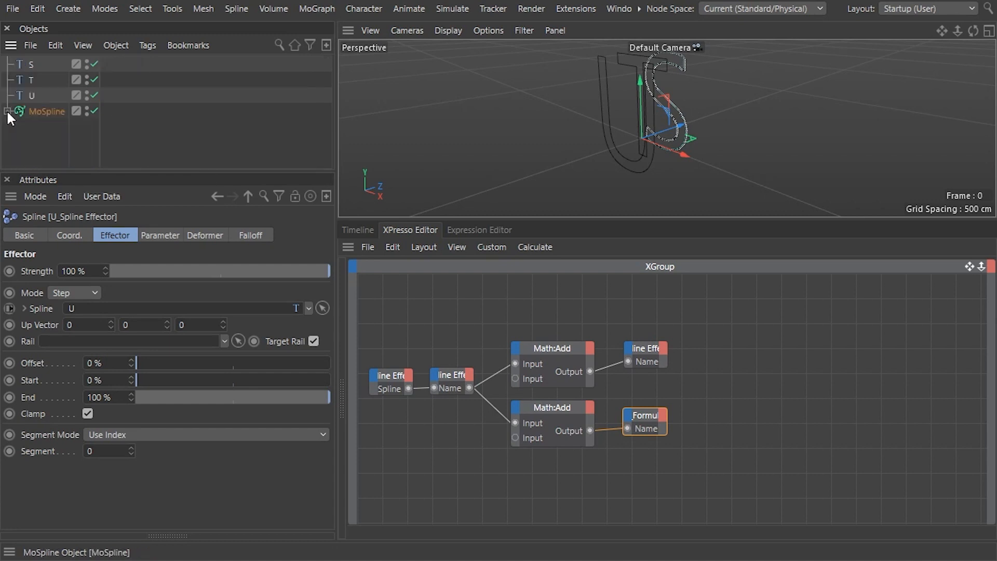
click(8, 111)
click(48, 108)
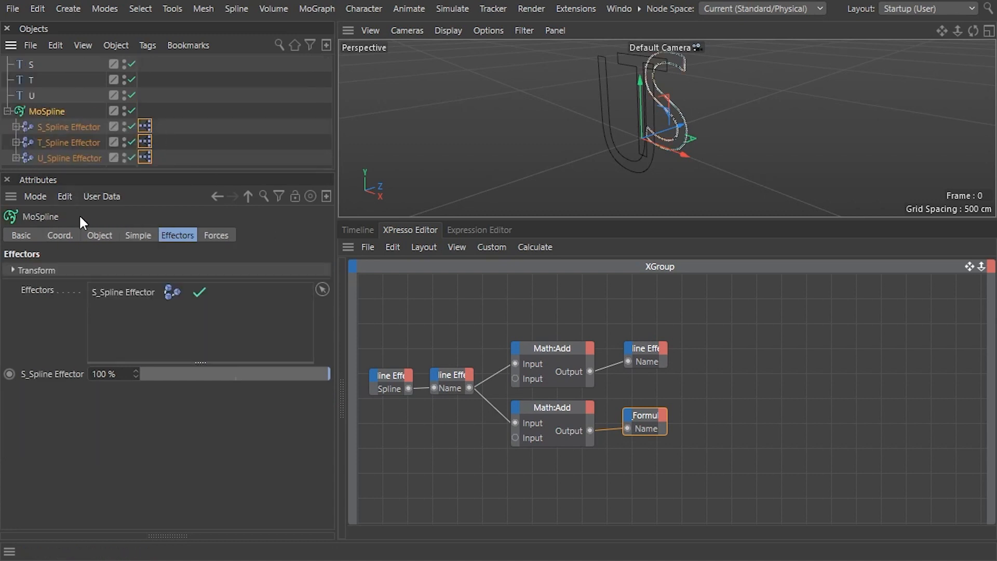
right_click(132, 294)
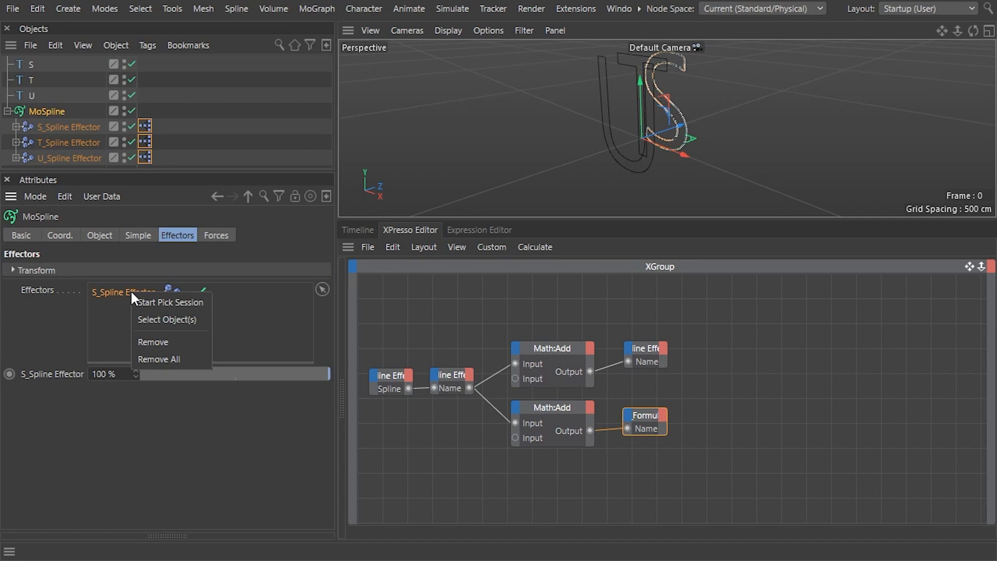
click(181, 361)
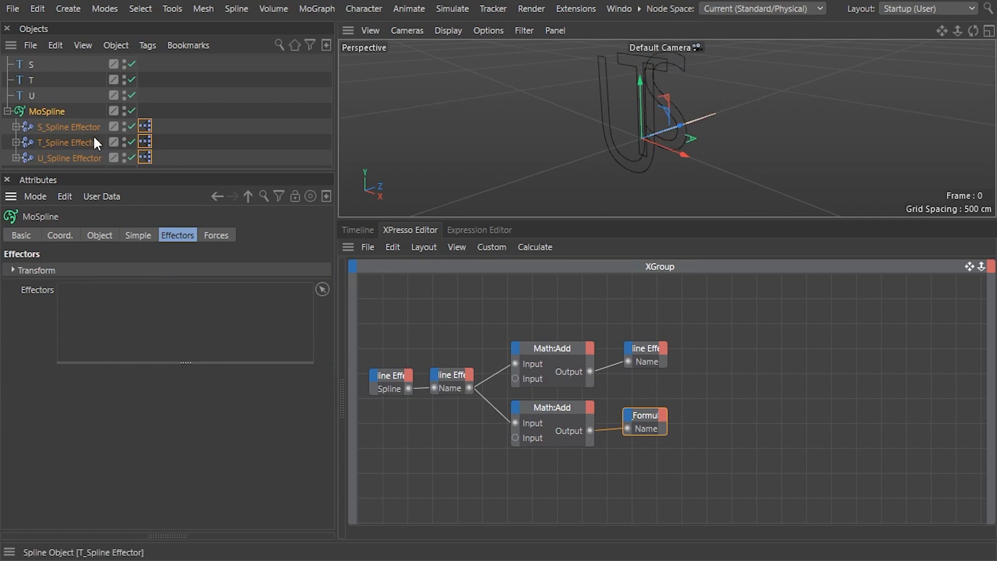
Step: Add an XPresso tag to MoSpline and name it Rearrange Effectors List
right_click(50, 111)
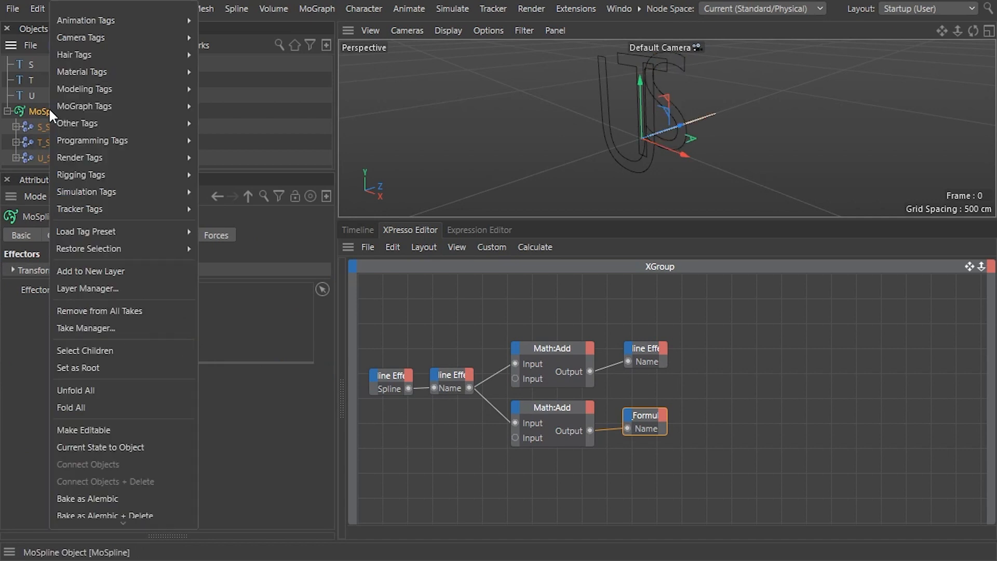
mouse_move(112, 139)
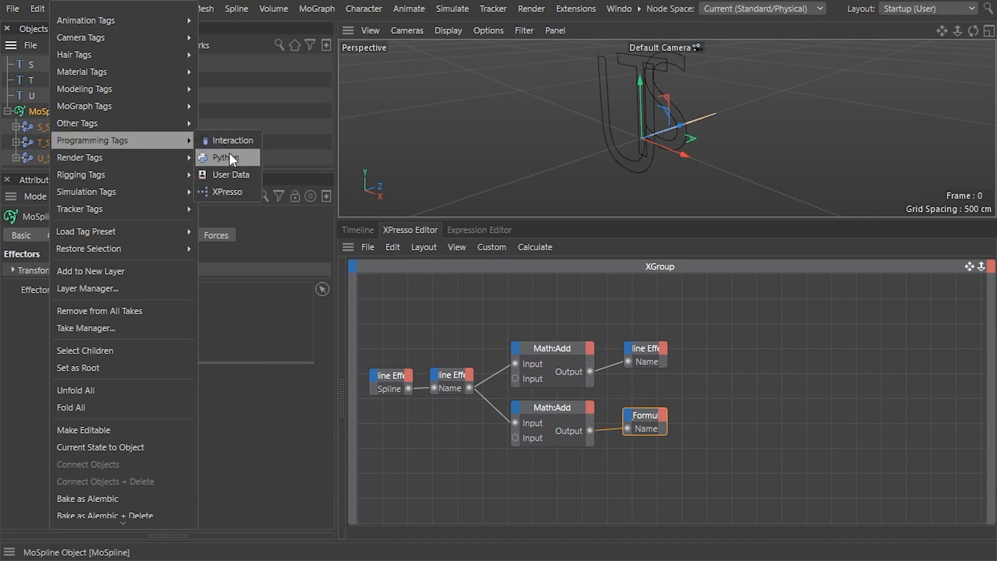
click(230, 192)
double_click(110, 275)
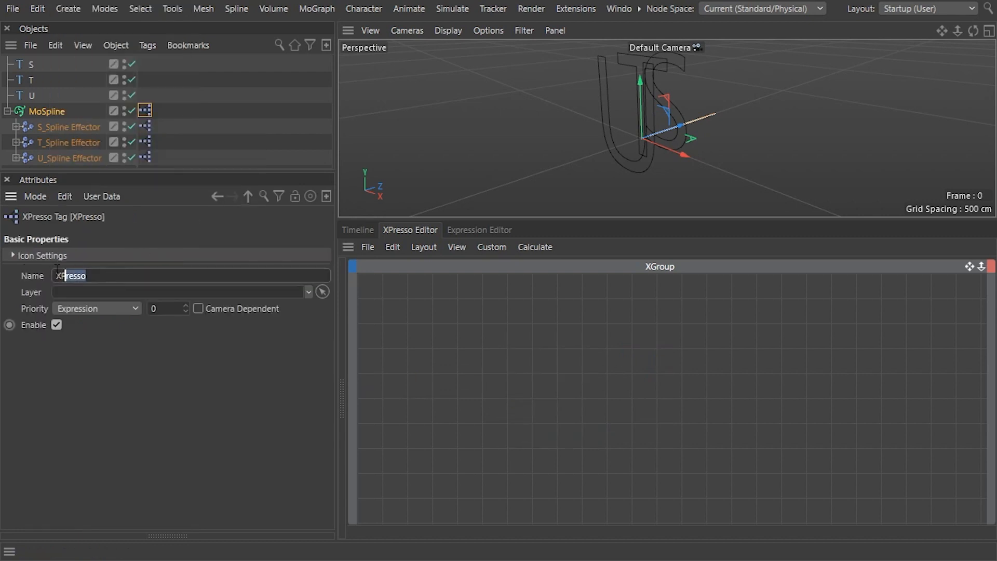
text(Rearrange Effectors List)
key(Return)
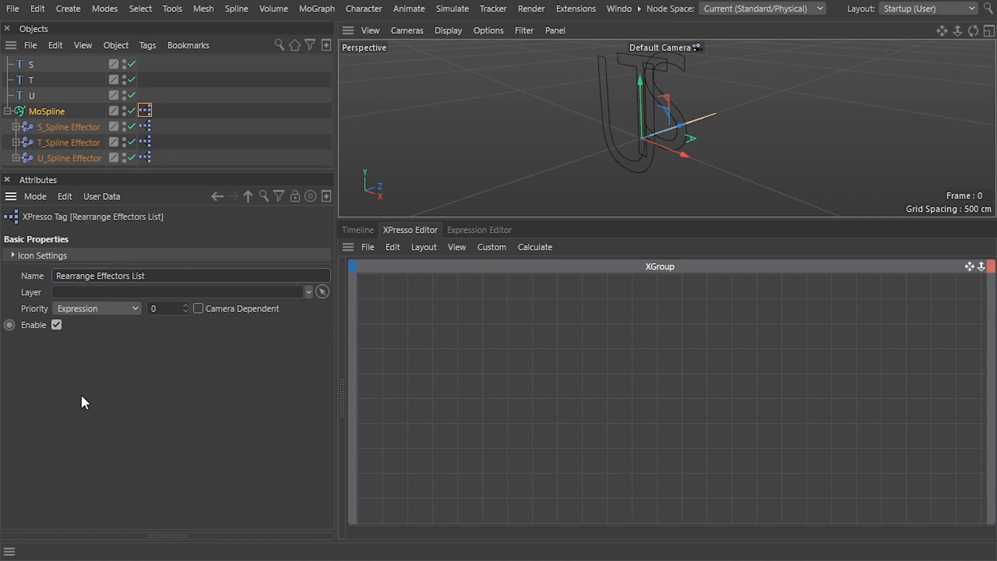
Step: Create an Object node referencing MoSpline in the new XPresso graph and give it an Object output port
right_click(404, 370)
mouse_move(429, 330)
mouse_move(537, 328)
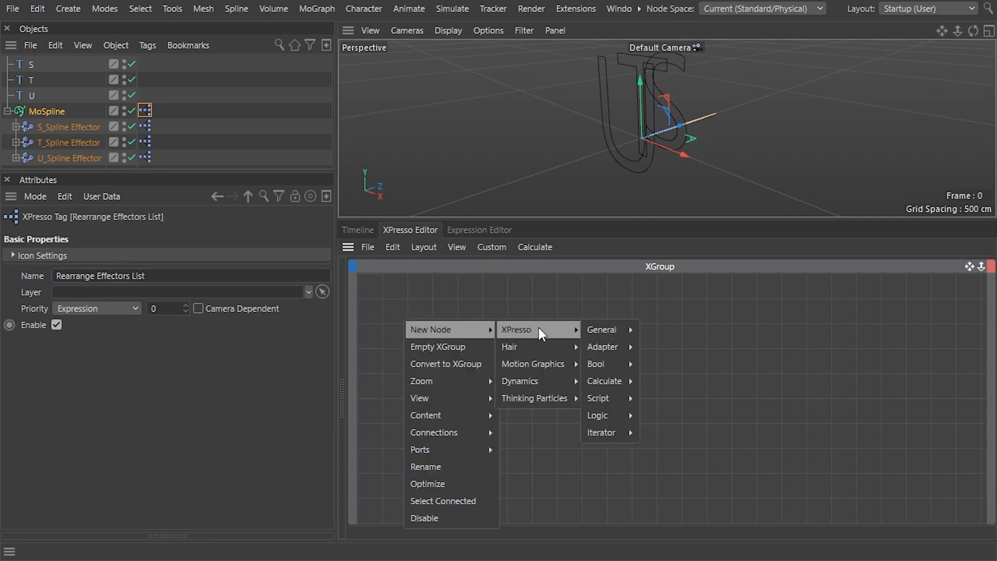
mouse_move(610, 328)
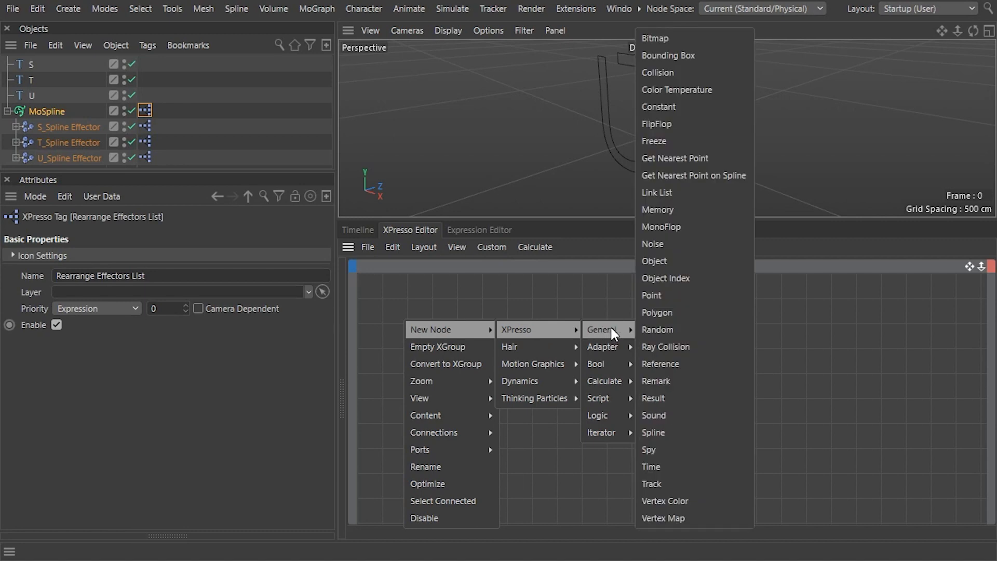
click(683, 271)
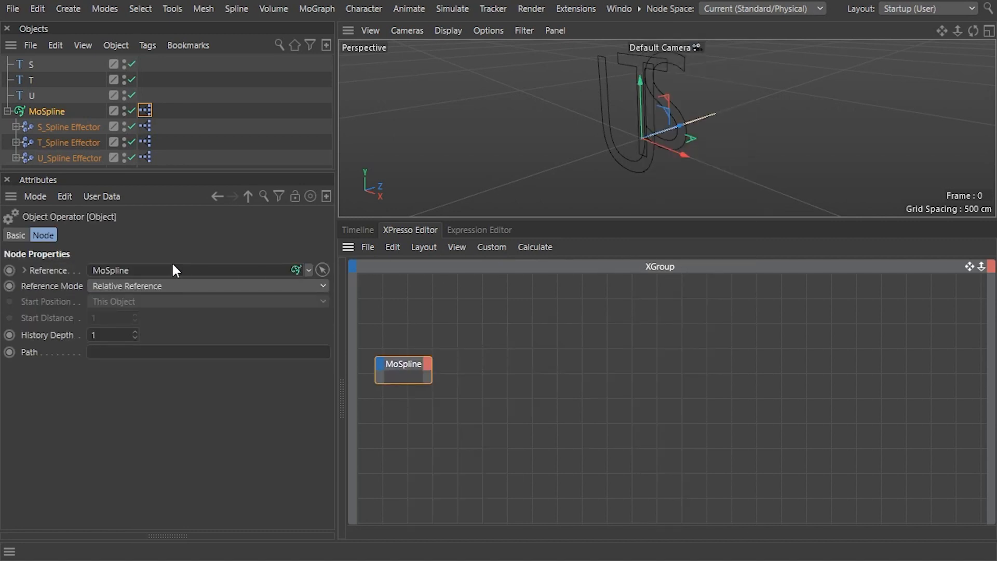
click(426, 362)
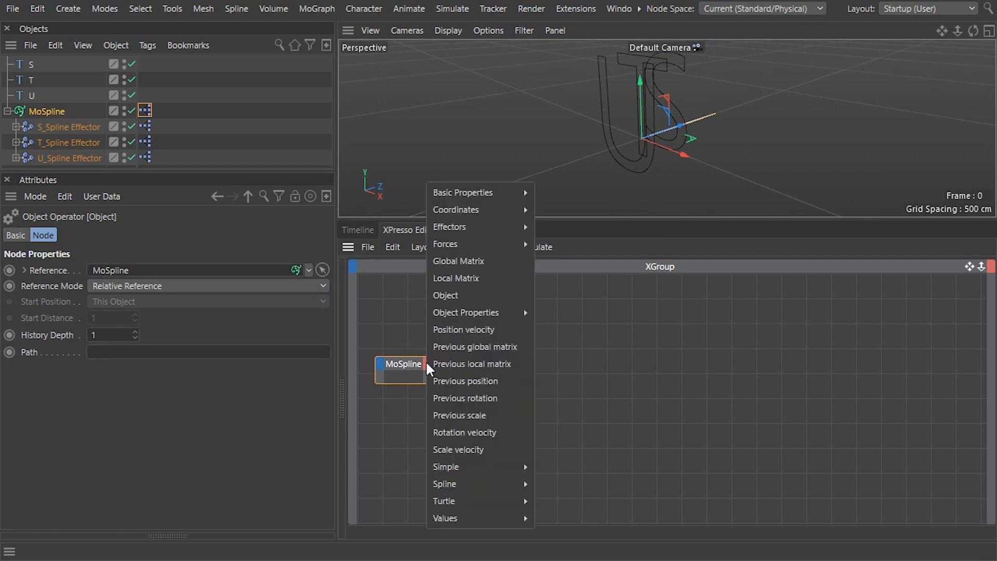
click(463, 293)
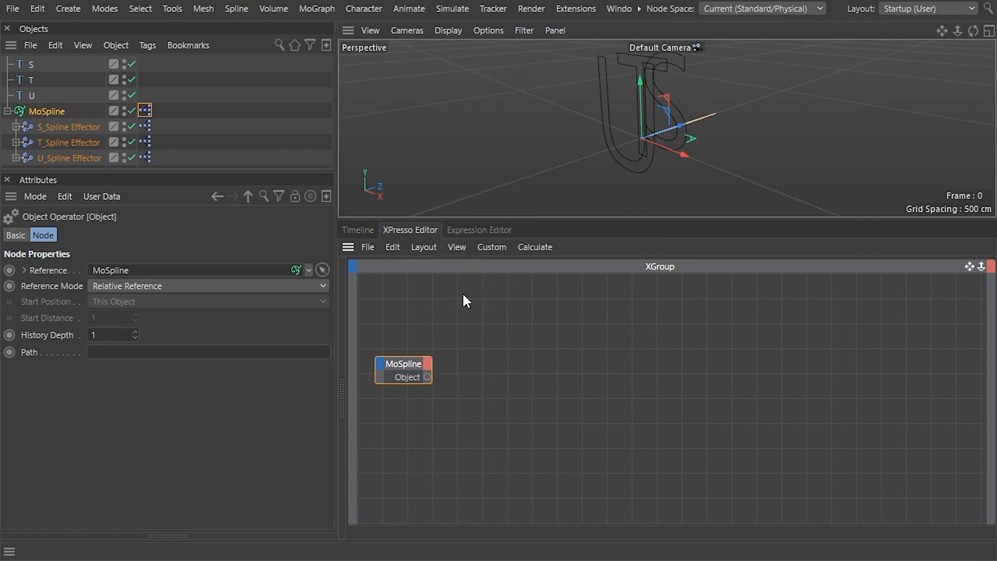
Step: Add a Python node beside the MoSpline node and remove its default Input1 and Input2 ports
right_click(514, 361)
mouse_move(537, 330)
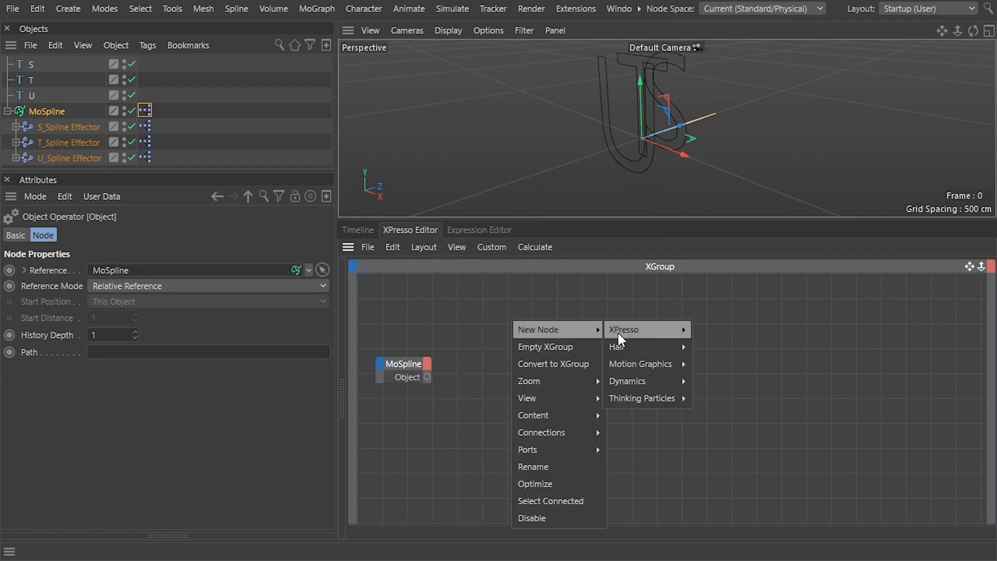
mouse_move(623, 330)
mouse_move(727, 398)
click(763, 398)
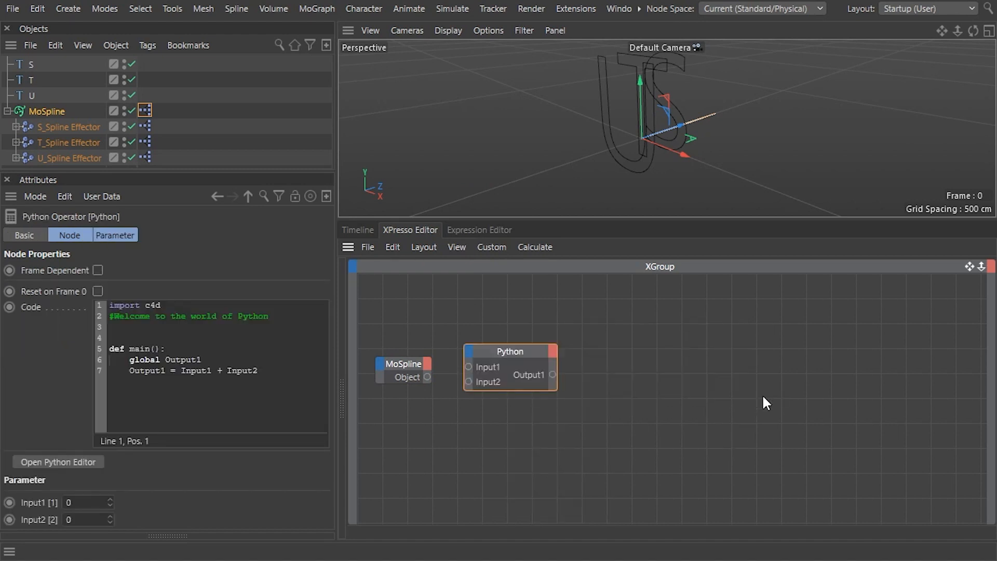
right_click(470, 366)
click(491, 429)
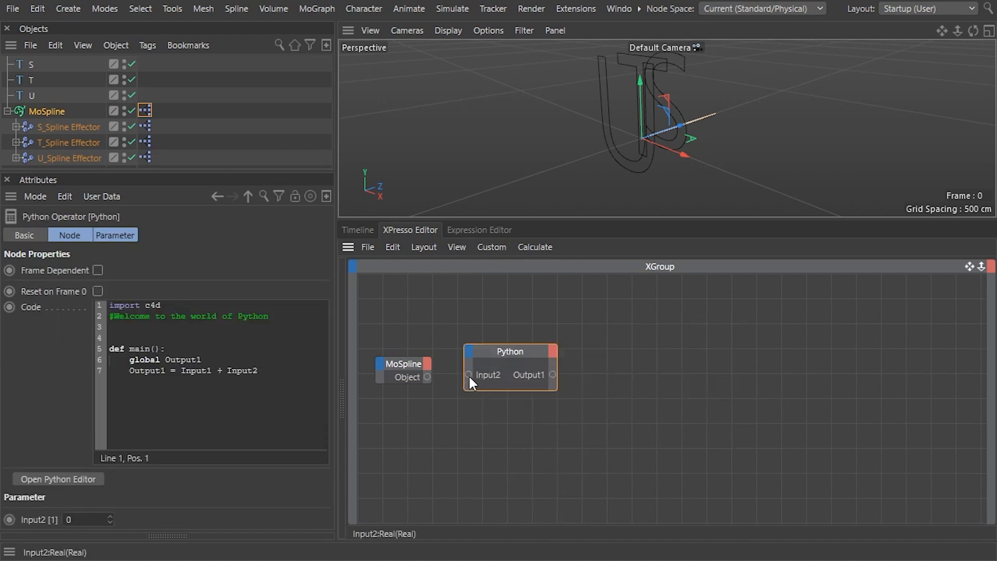
right_click(469, 375)
click(499, 438)
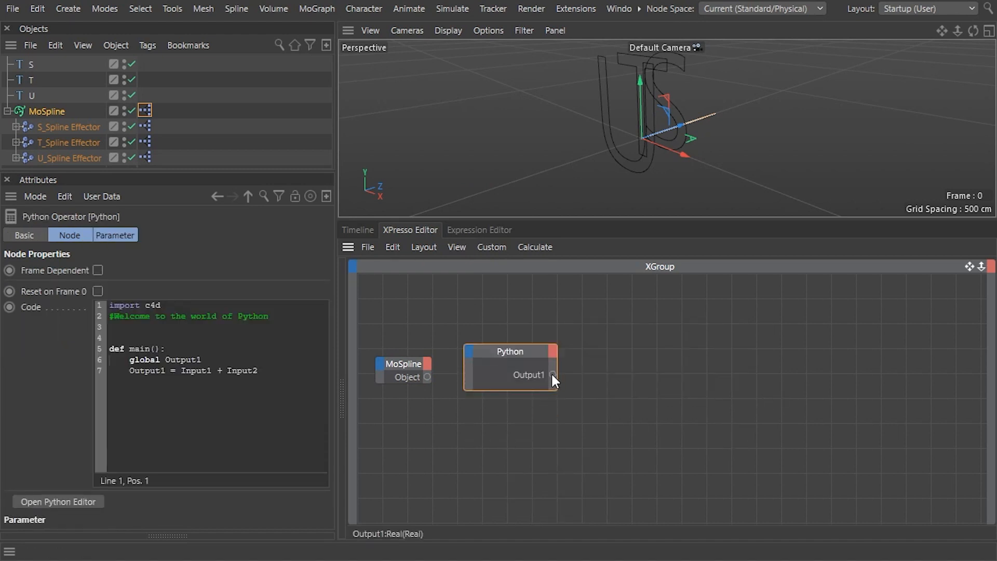
Step: Add an object-type Input1 port to the Python node and connect MoSpline's Object output to it
click(468, 350)
click(493, 381)
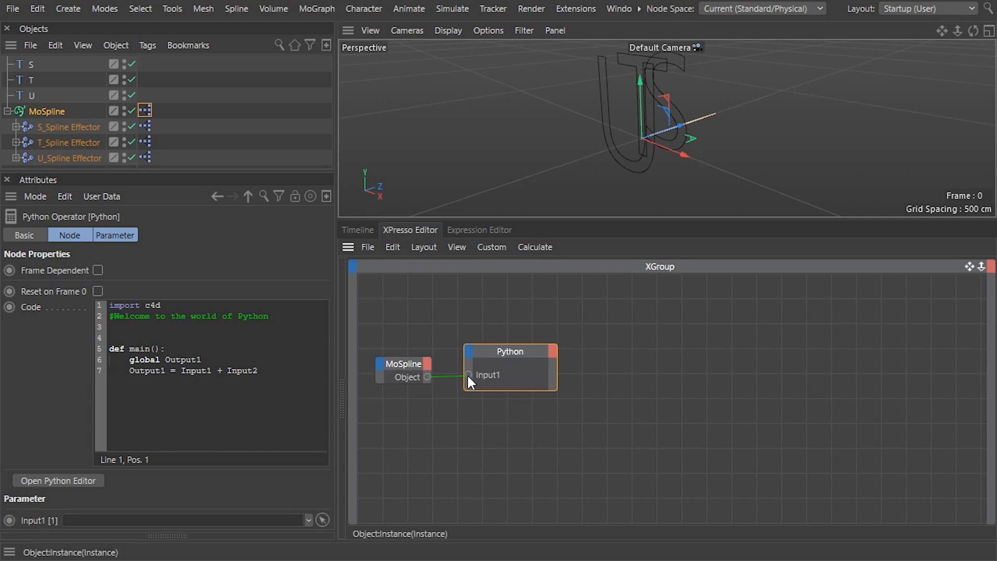
drag(466, 373, 466, 372)
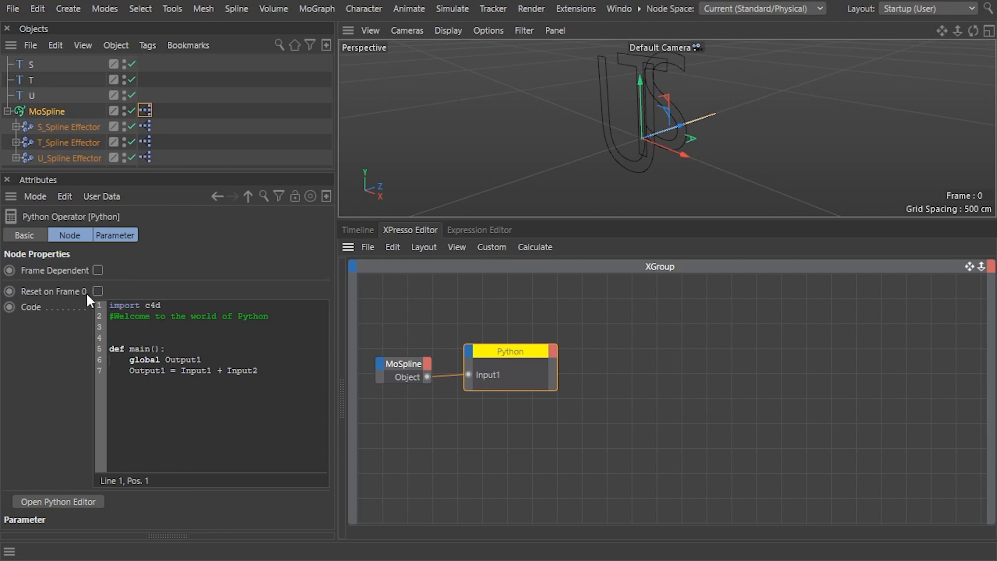
Step: Open the Python node's code for editing and replace the body of main() with ChildrenList = c4d.InExcludeData()
click(60, 501)
drag(530, 335, 379, 322)
key(BackSpace)
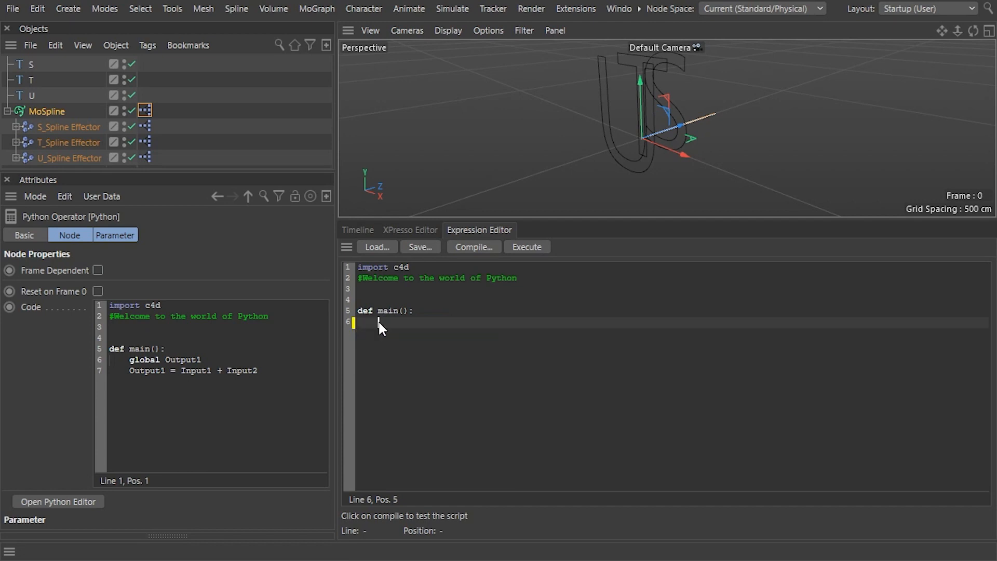
text(c4d.InExcludeData())
click(379, 322)
text(ChildrenList =)
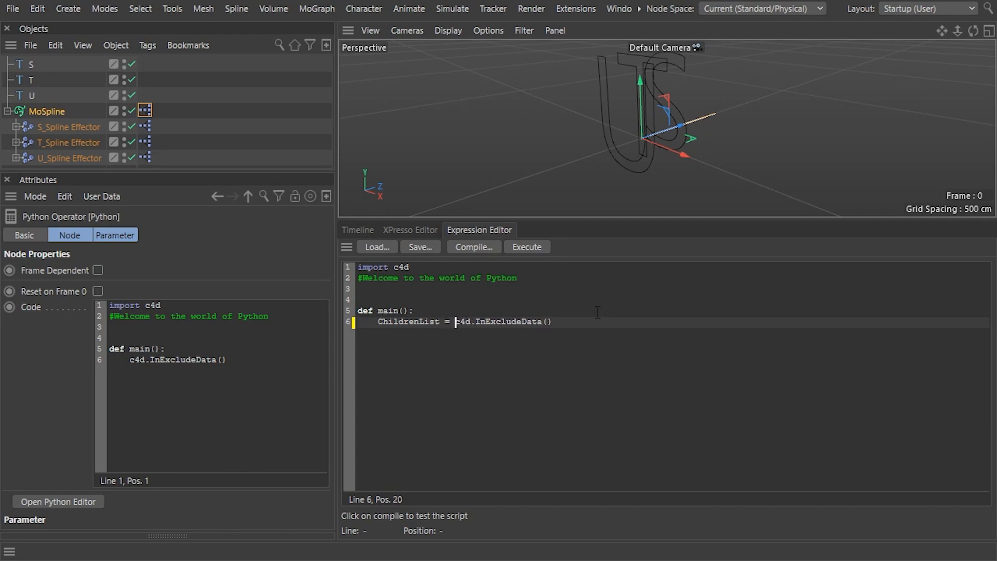
key(End)
key(Return)
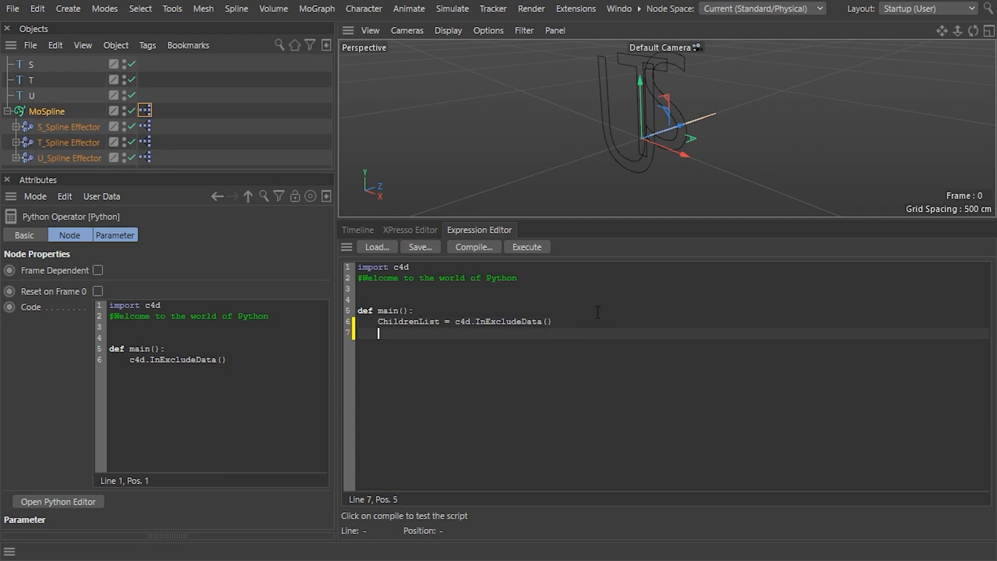
Step: Add the loop "for child in Input1.GetChildren():" with the body ChildrenList.InsertObject(child, 1)
text(fo)
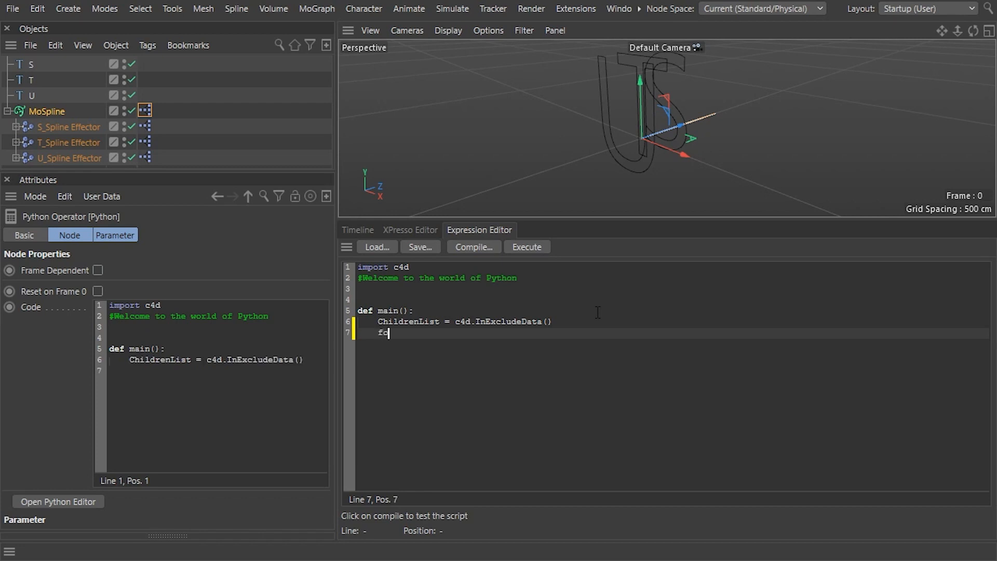
text(r child in In)
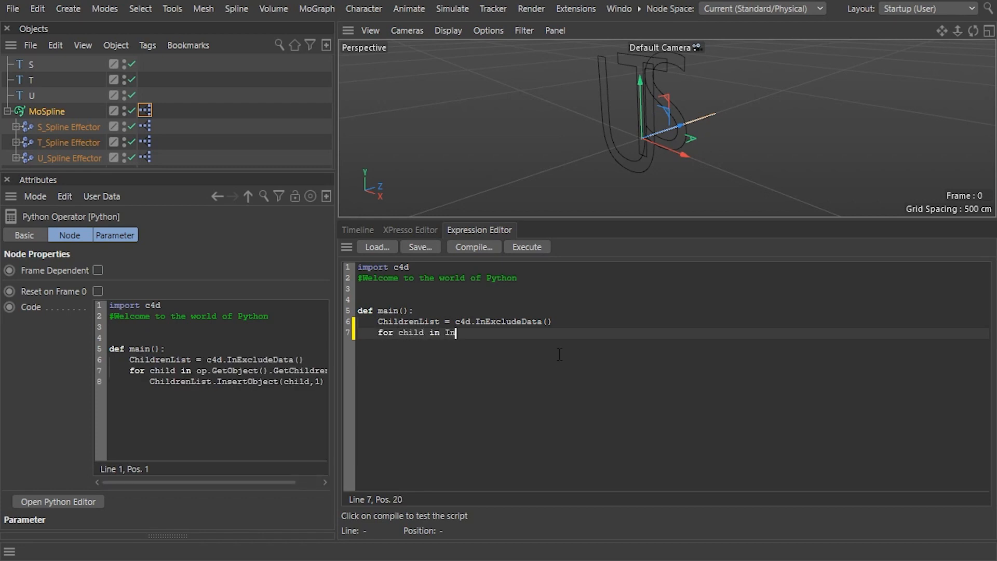
text(put1.GetChildren():)
key(Return)
text(Children)
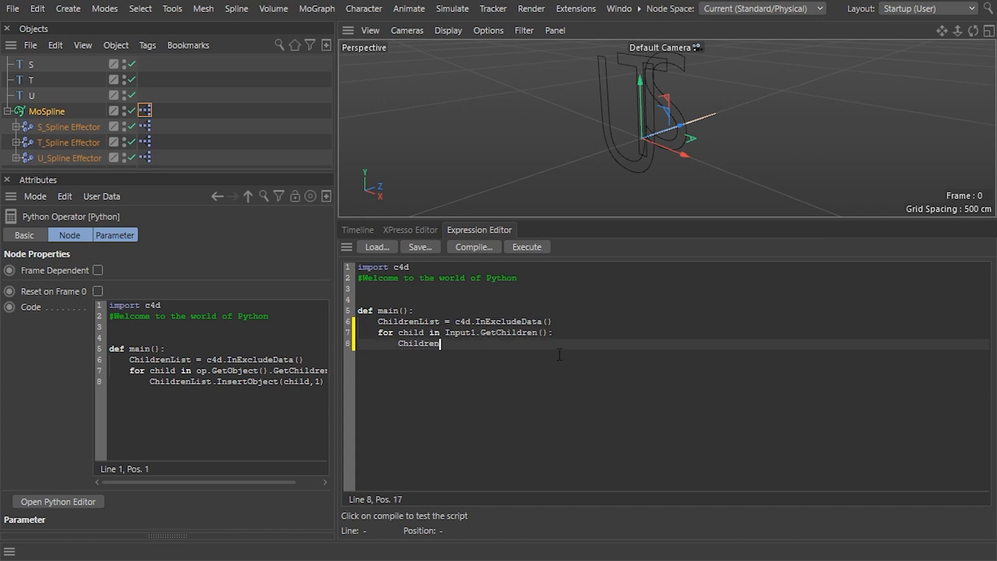
text(List.InsertObject(child, 1))
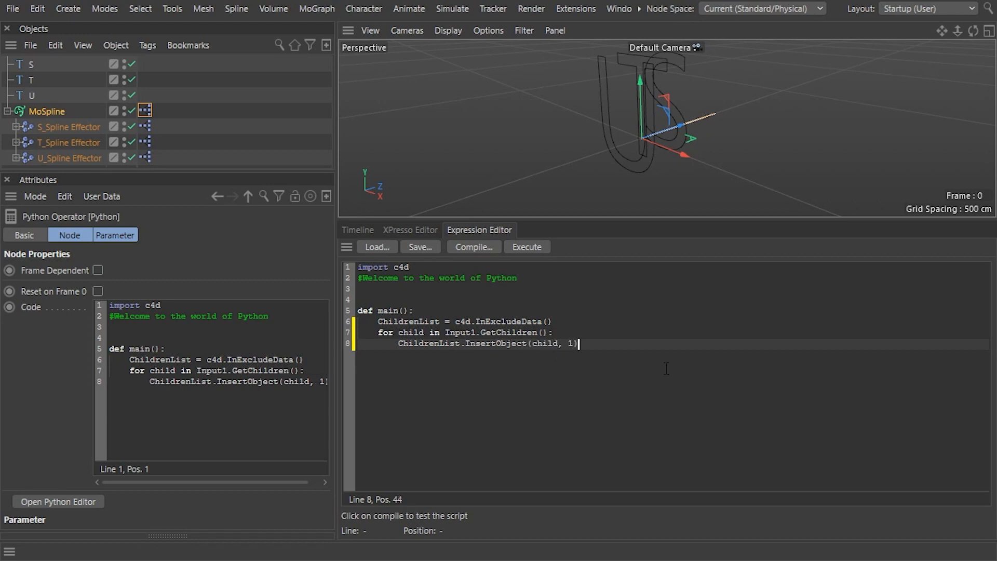
Step: After the loop, add Input1[c4d.MGMOSPLINEOBJECT_EFFECTORLIST] = ChildrenList, taking the parameter ID from MoSpline's Effectors list
click(40, 113)
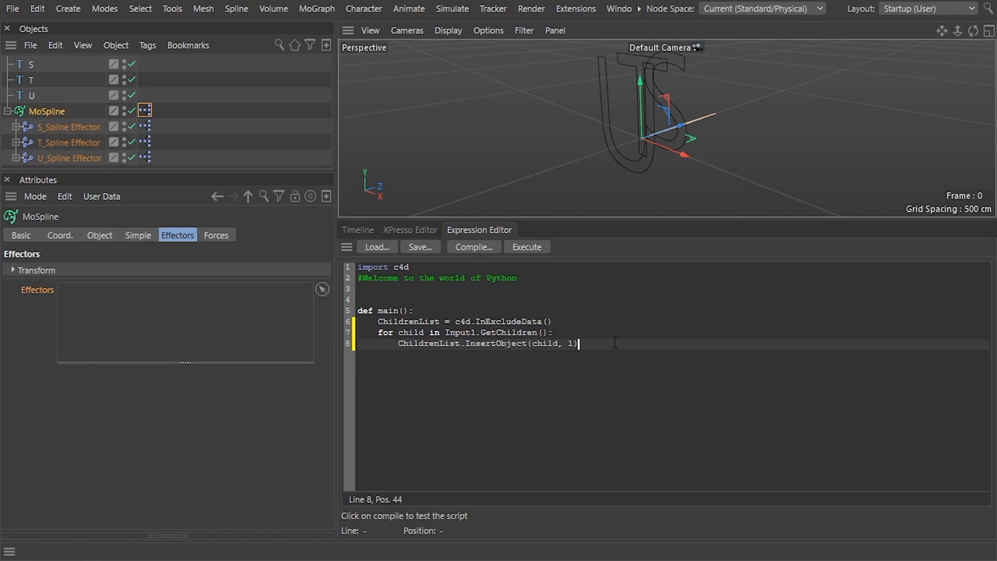
key(Return)
key(Return)
text(Input1)
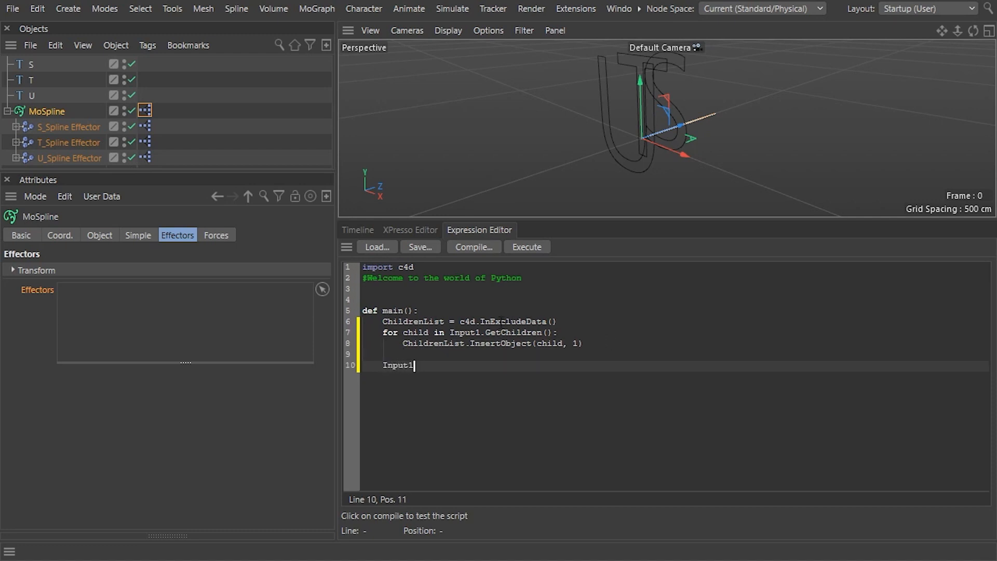
drag(36, 289, 452, 365)
key(BackSpace)
click(819, 362)
text(= ChildrenList)
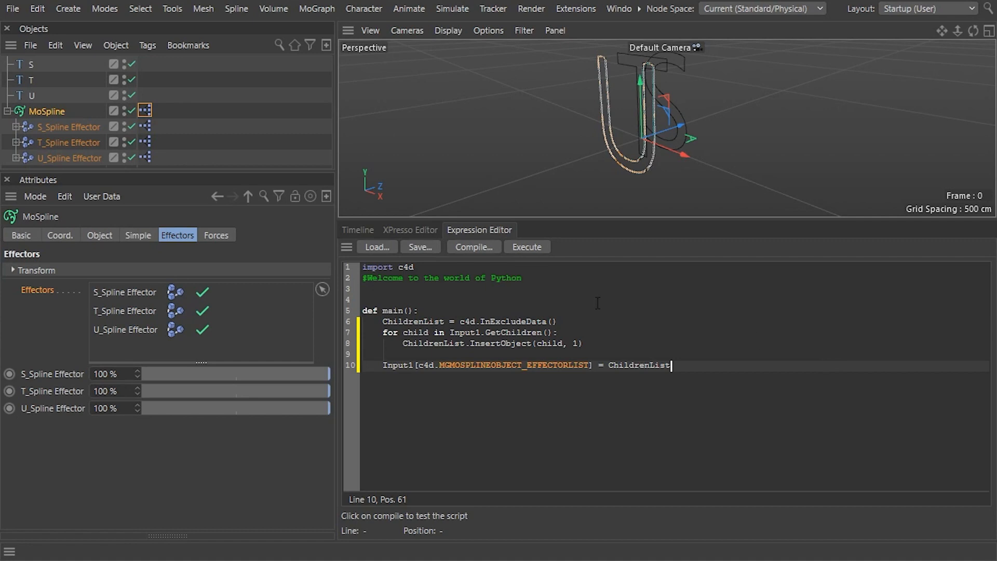
Step: Test the script by reordering the T, U and S Spline effectors under MoSpline and checking its effectors list after each move
drag(62, 139, 66, 120)
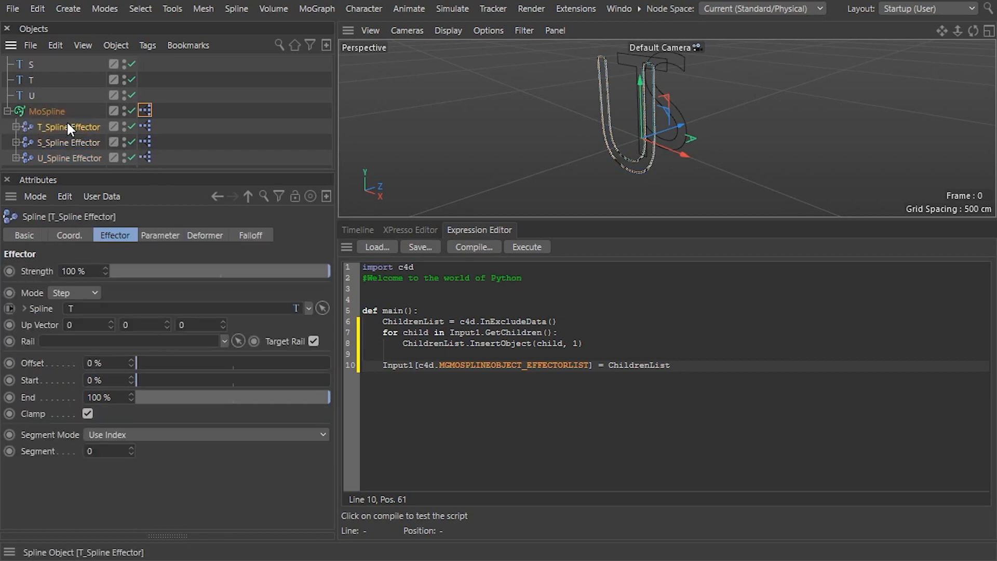
click(53, 111)
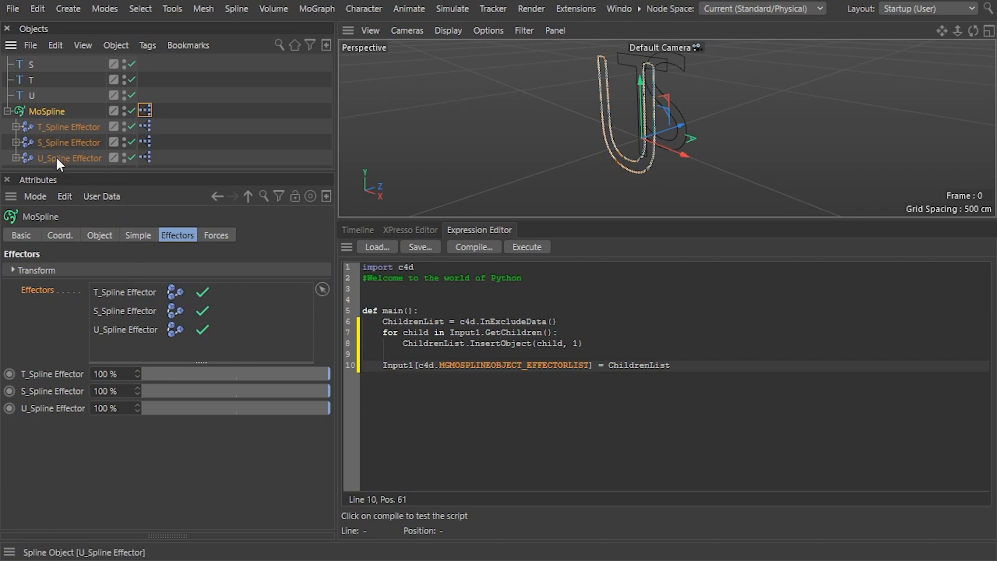
drag(54, 157, 56, 134)
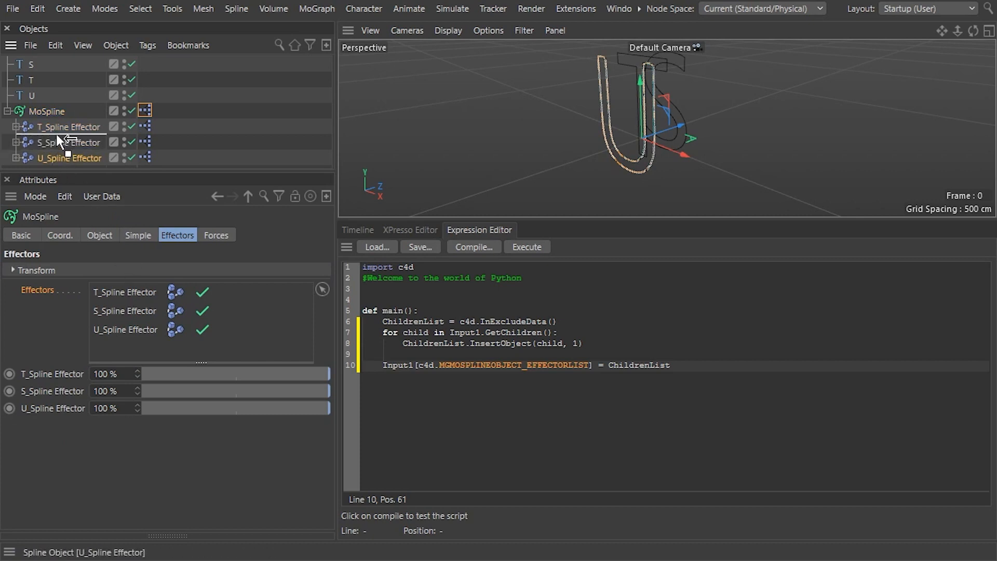
click(46, 111)
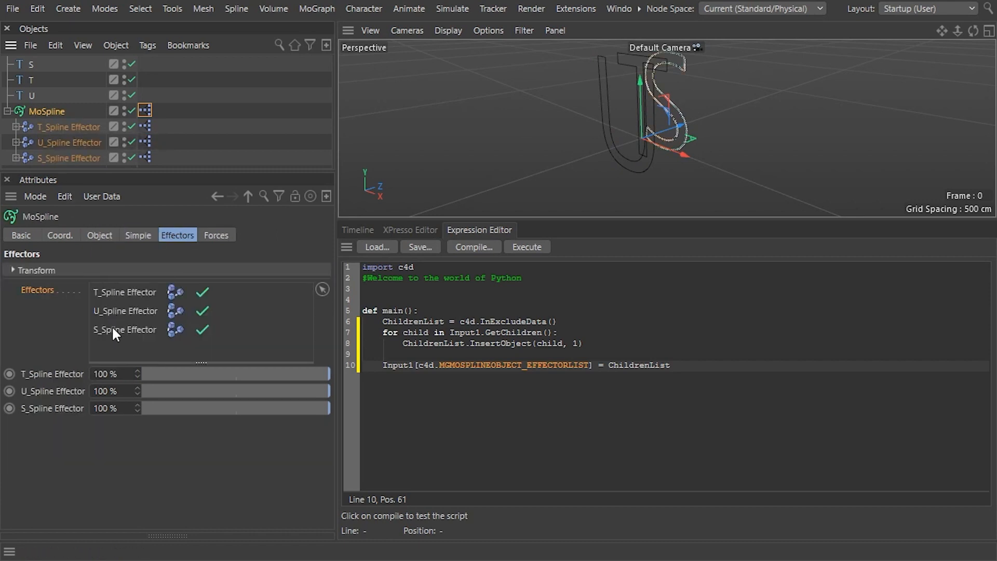
drag(54, 158, 48, 116)
click(48, 110)
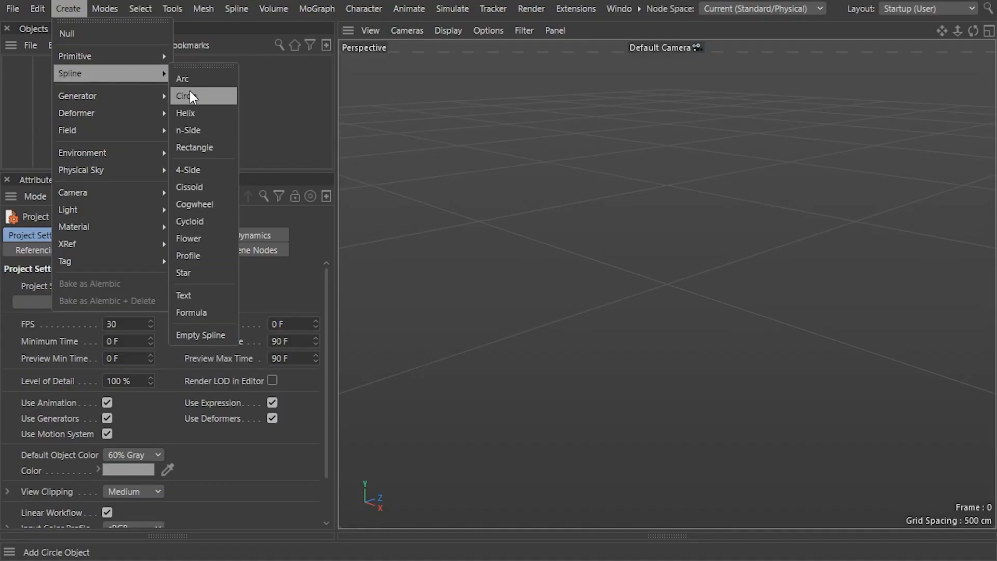
Step: Create a Circle spline and a Helix spline in the empty scene and review the radius settings of each
click(189, 94)
click(68, 8)
mouse_move(95, 73)
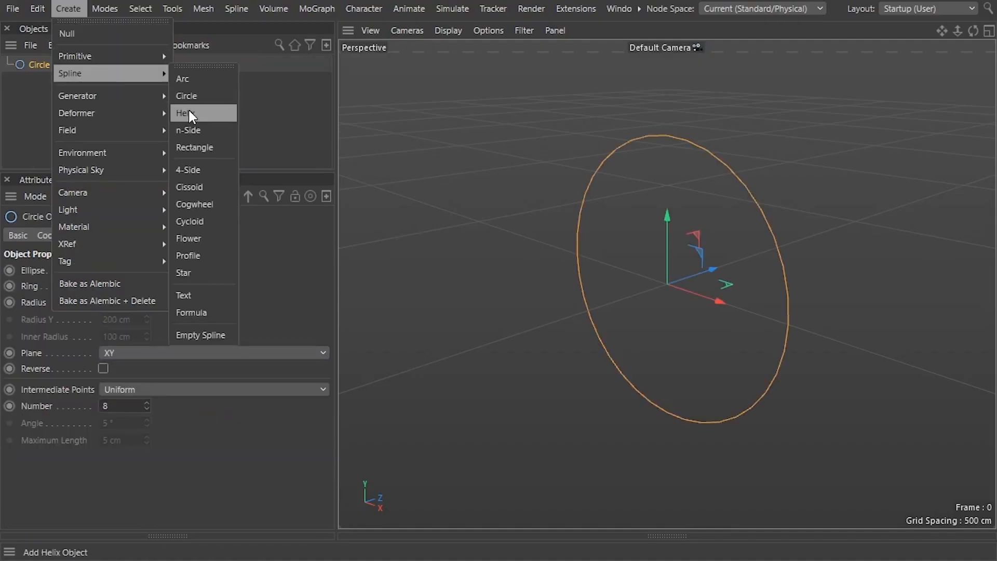
click(189, 113)
drag(34, 63, 38, 86)
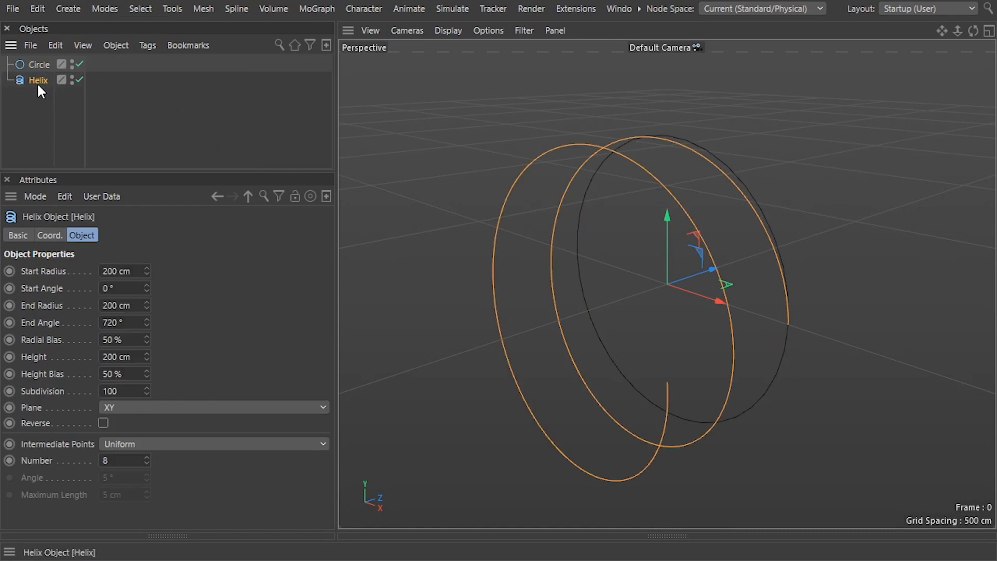
click(34, 65)
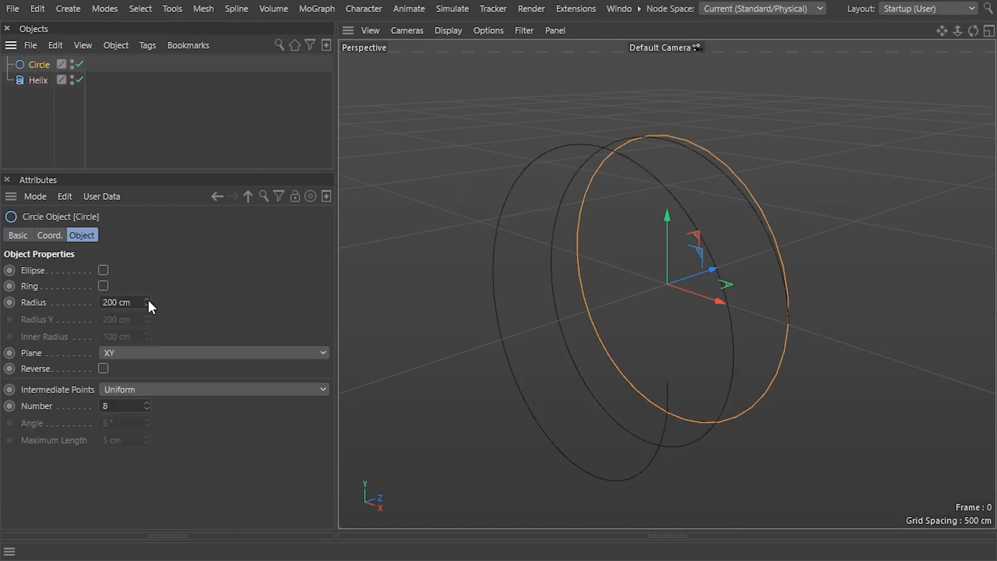
click(33, 80)
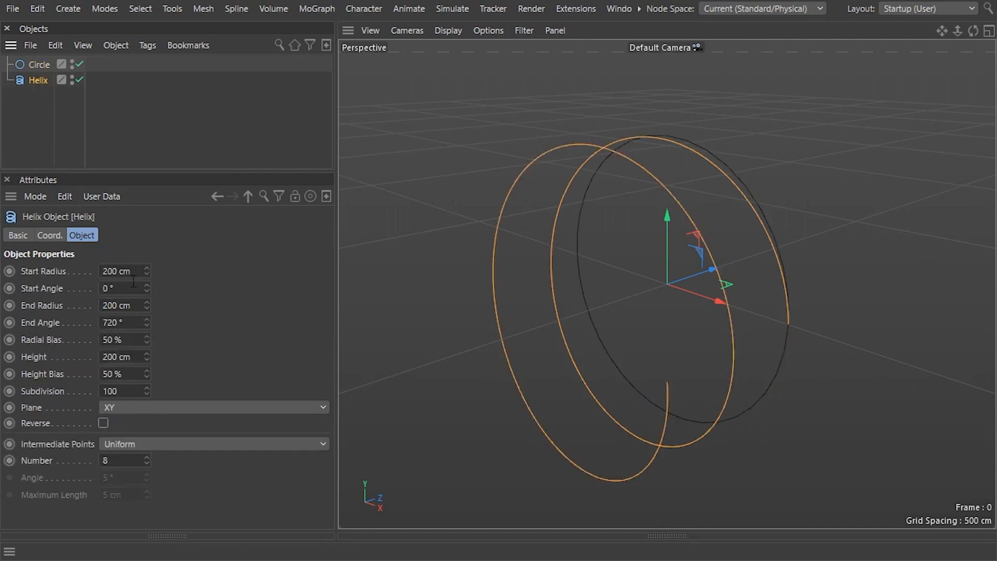
Step: Add a Null object to the scene with the circle and helix
click(66, 8)
click(74, 35)
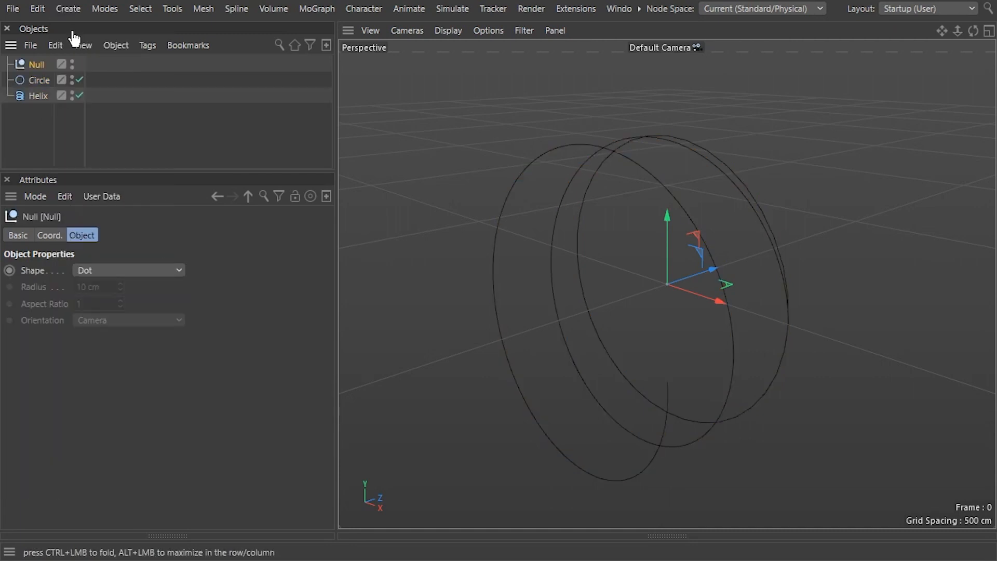
Step: Rename the null as Spline Guides and parent the circle and helix under it
double_click(43, 63)
text(Spline Guides)
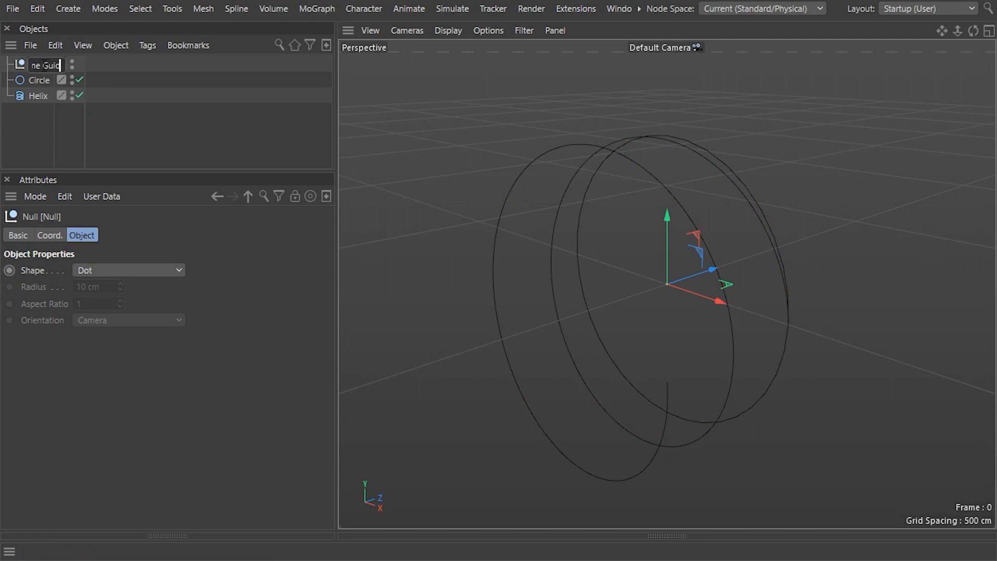
key(Return)
drag(59, 119, 52, 61)
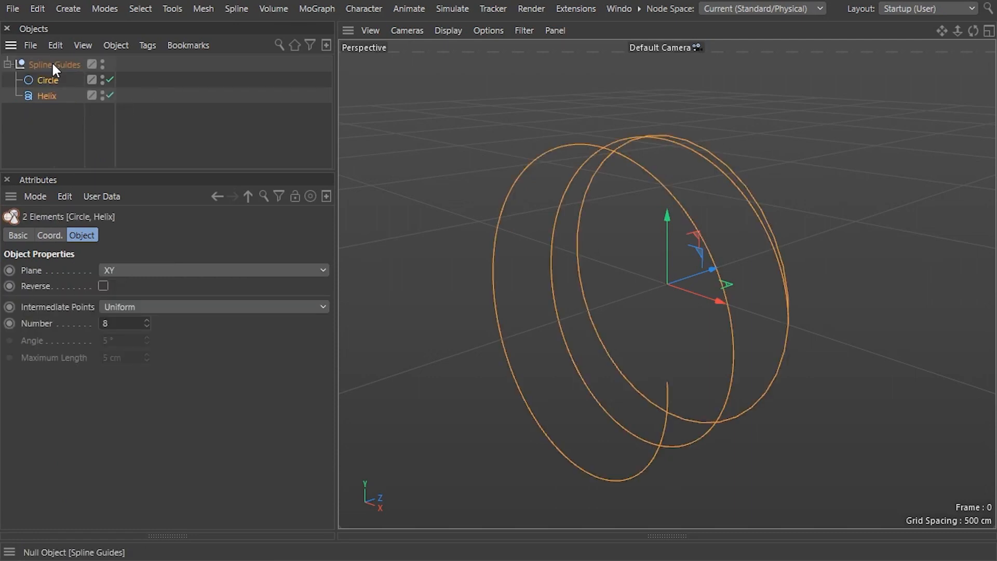
Step: Set the helix's end angle to 2160° and its subdivision to 10
click(51, 95)
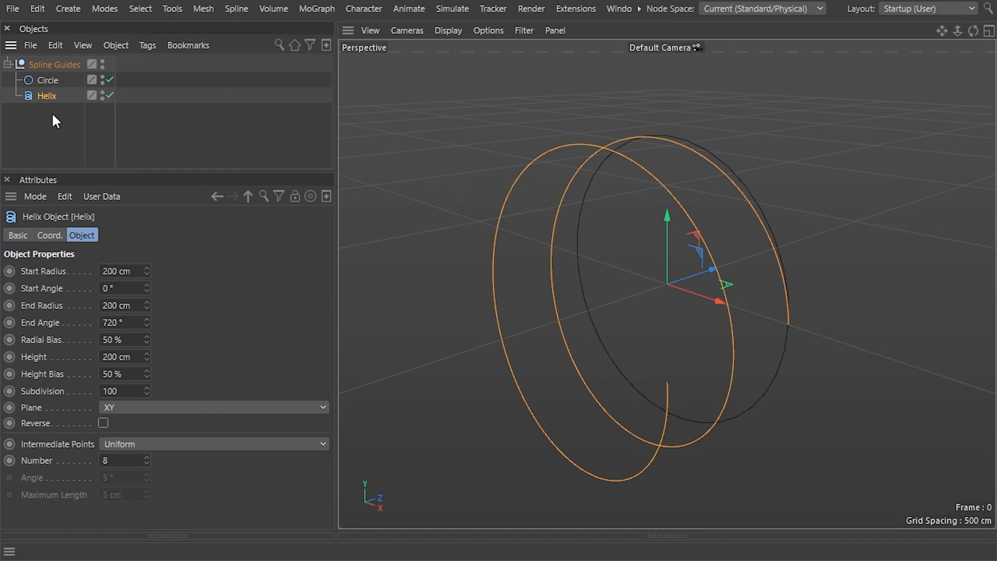
drag(132, 322, 86, 322)
key(Return)
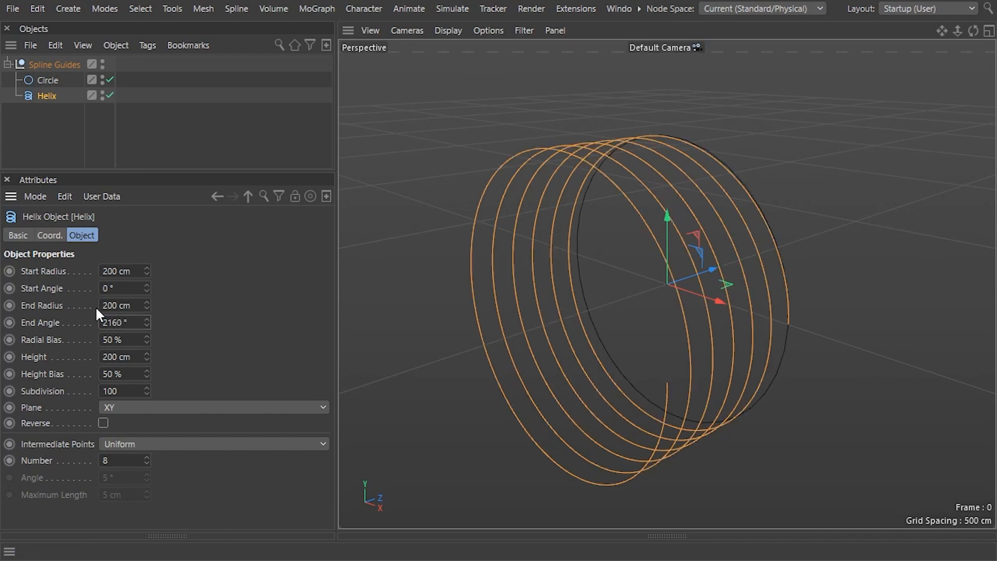
drag(134, 391, 68, 387)
text(10)
key(Return)
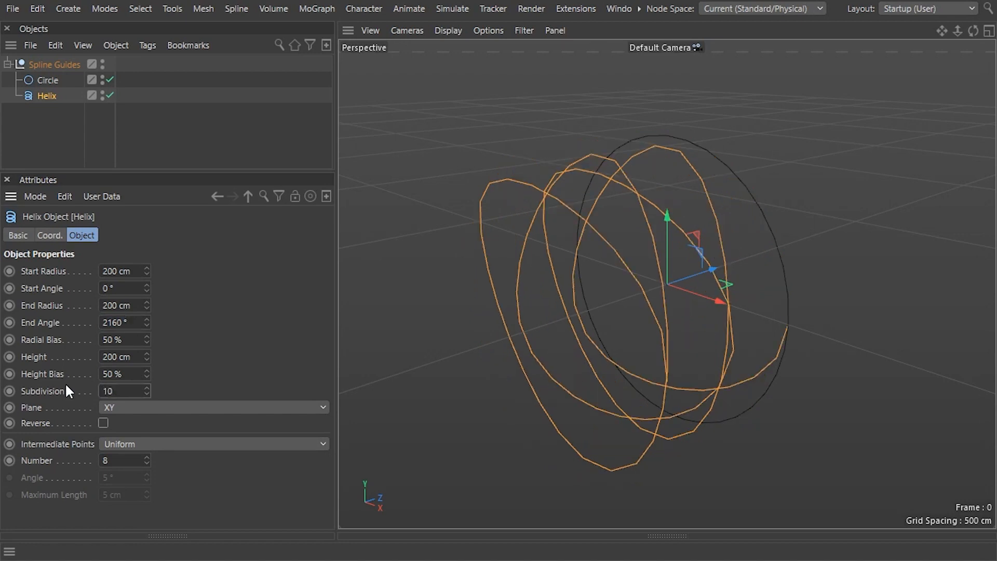
Step: Set the helix's intermediate points to None and flatten it to a height of 0 cm, forming a star
click(171, 444)
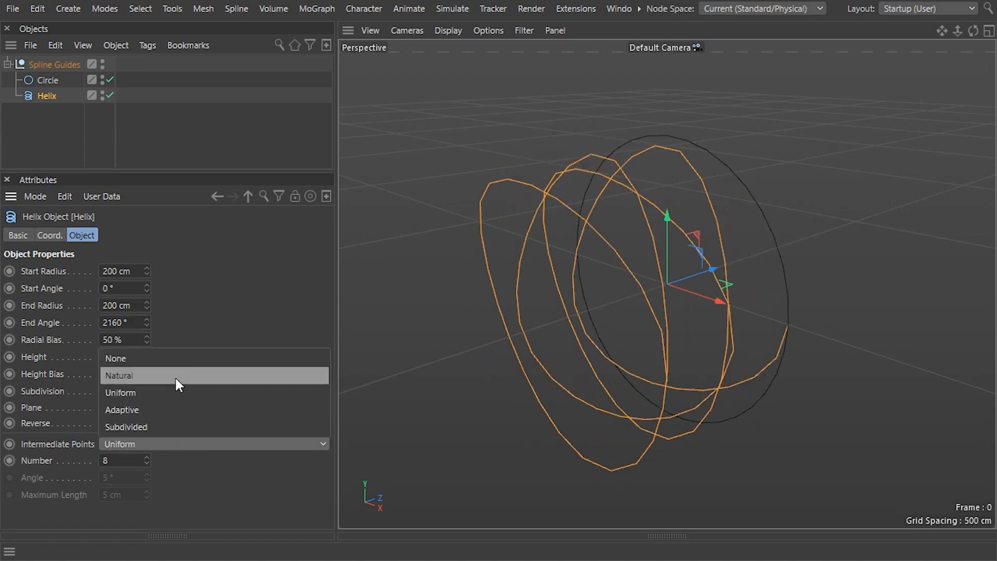
click(177, 357)
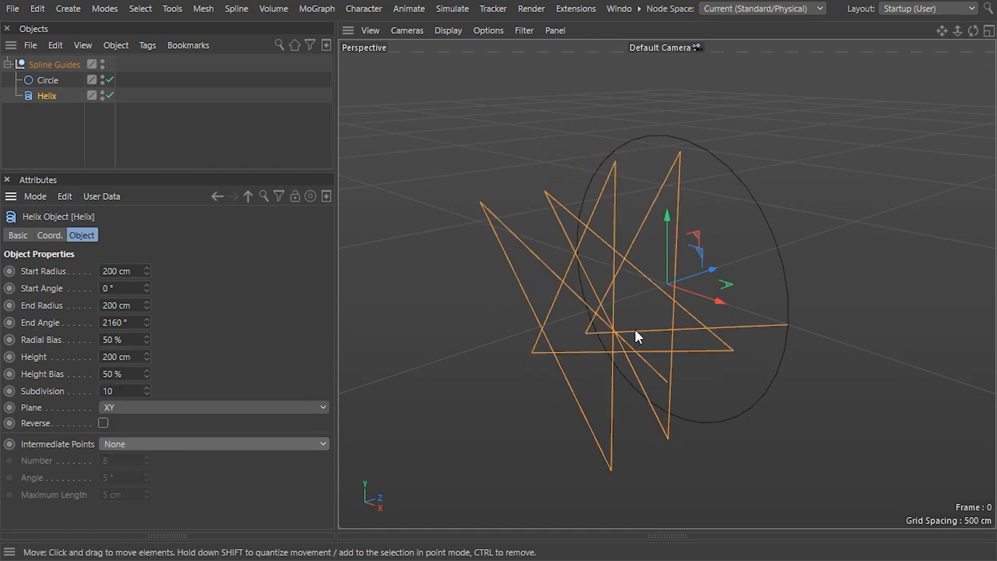
alt+drag(635, 326, 754, 267)
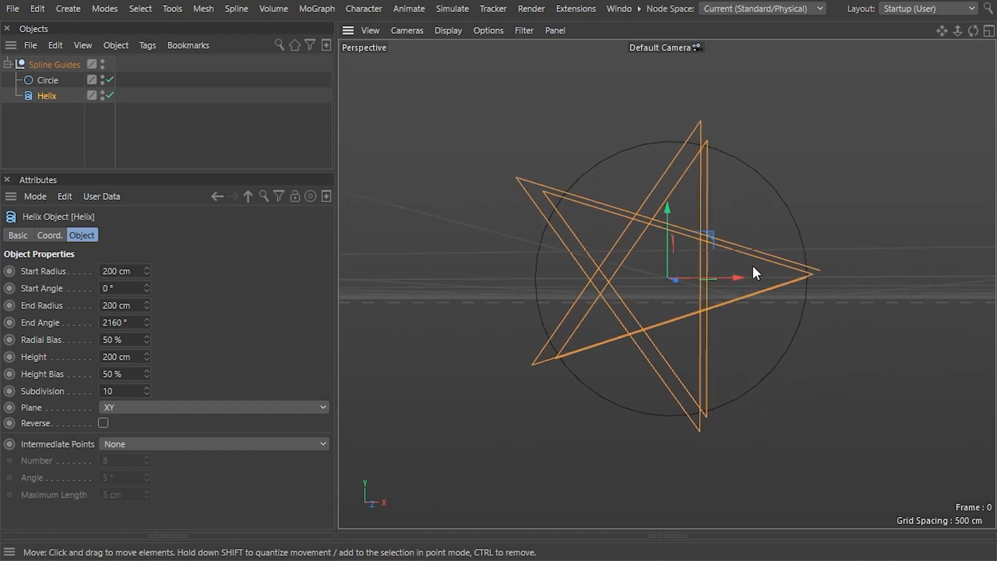
click(117, 357)
text(0)
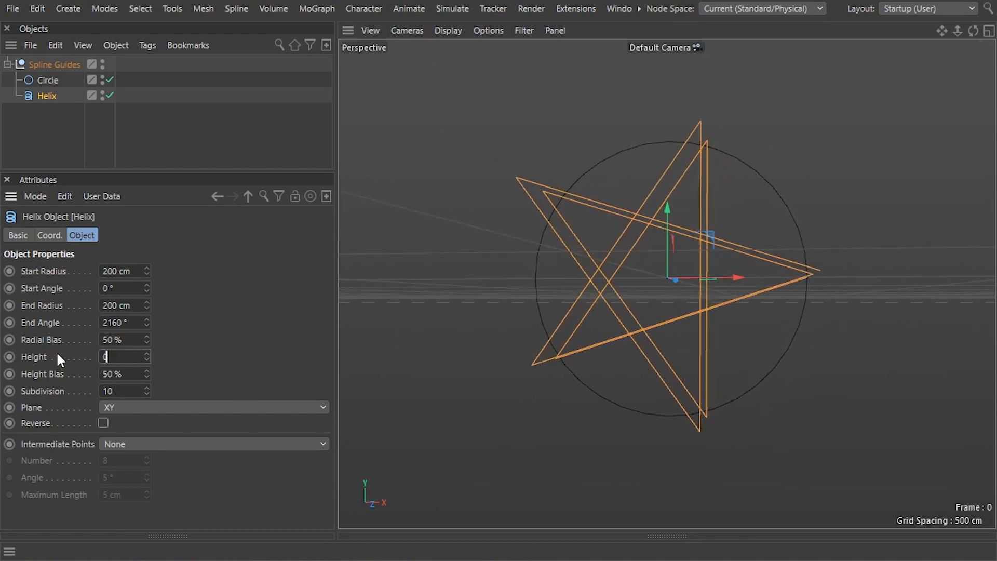
key(Return)
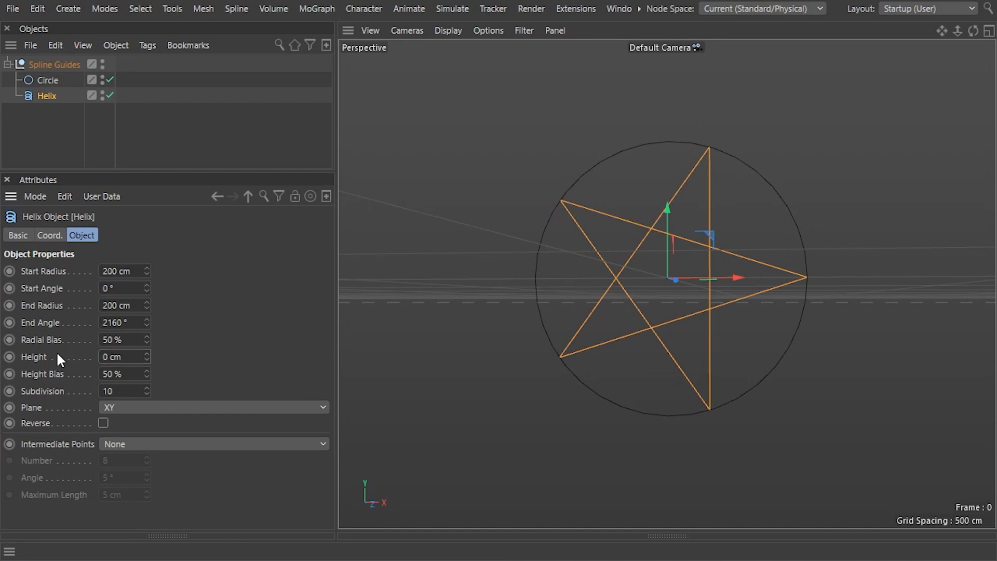
click(366, 31)
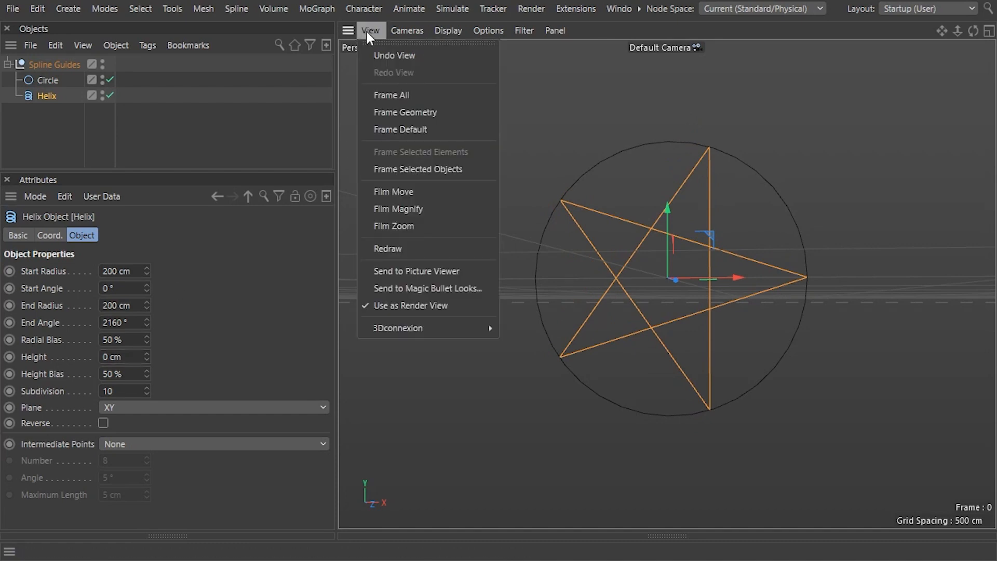
click(401, 129)
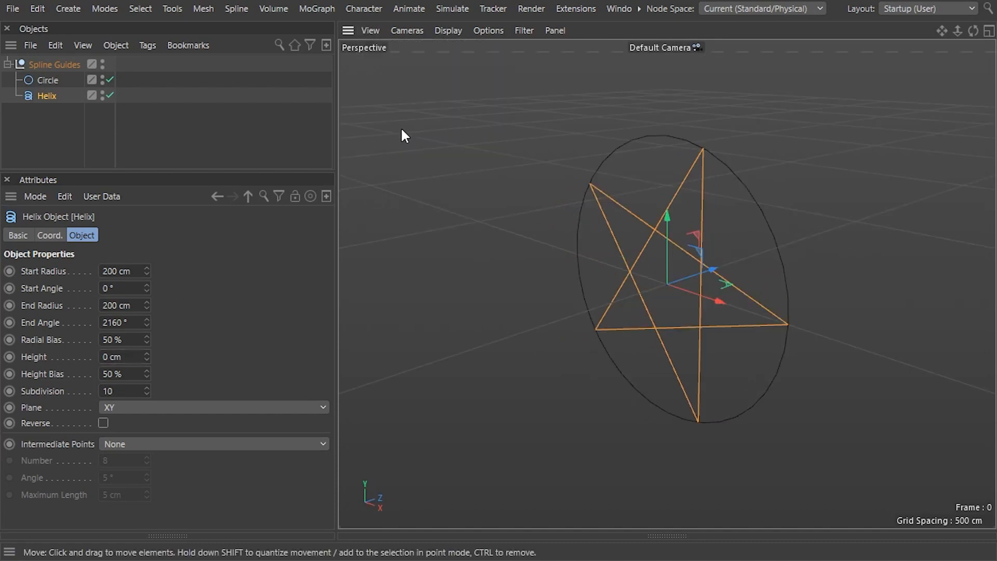
Step: Paste the copied MoSpline hierarchy into the scene and place it below the Spline Guides null
click(38, 63)
click(54, 44)
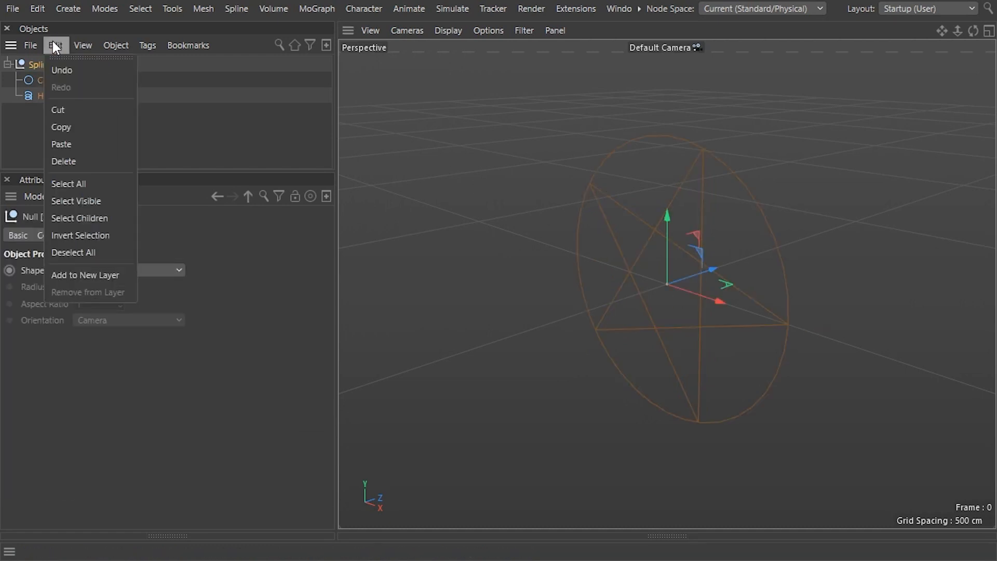
click(90, 144)
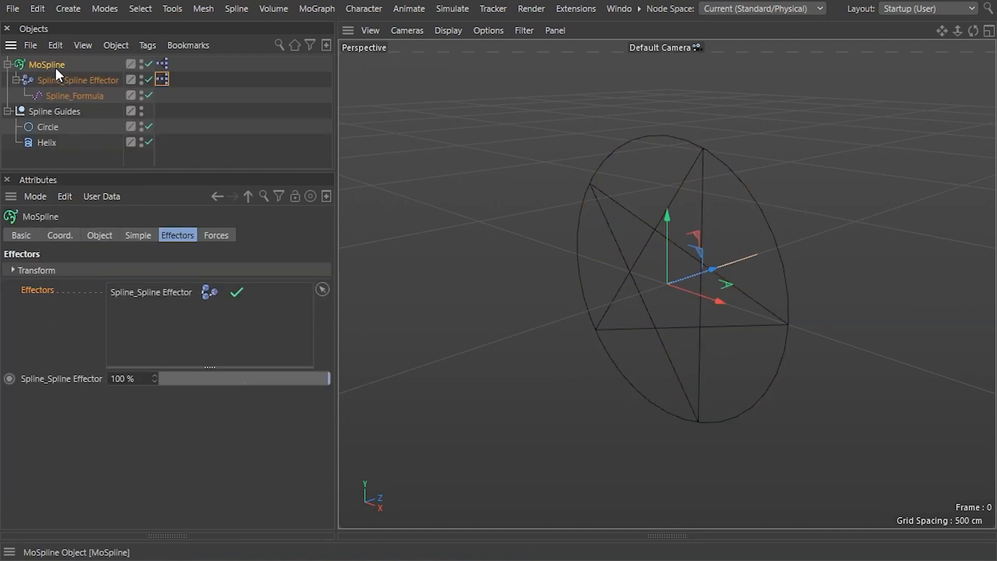
drag(52, 61, 39, 159)
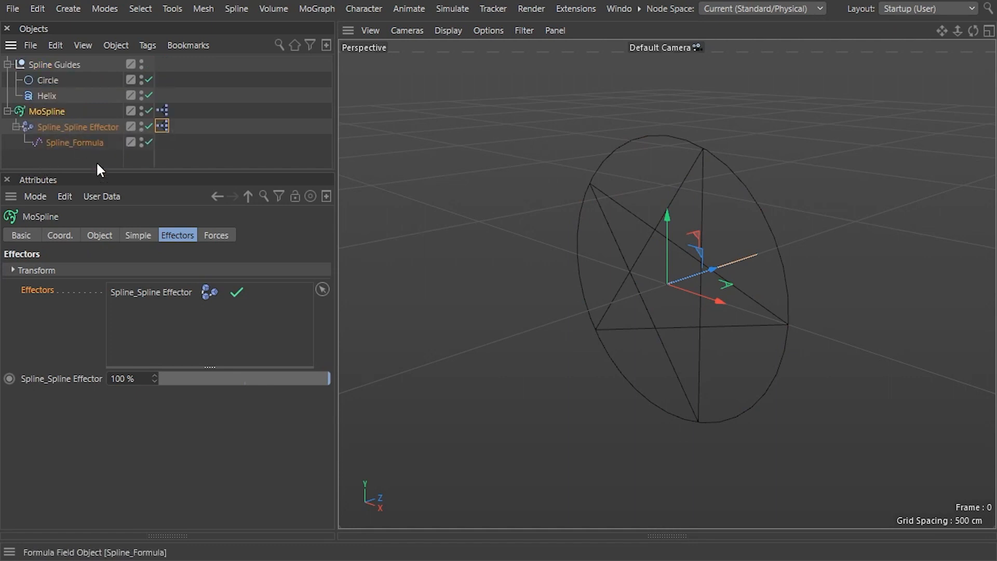
Step: Set the pasted MoSpline's Simple mode length to 0 cm
click(143, 232)
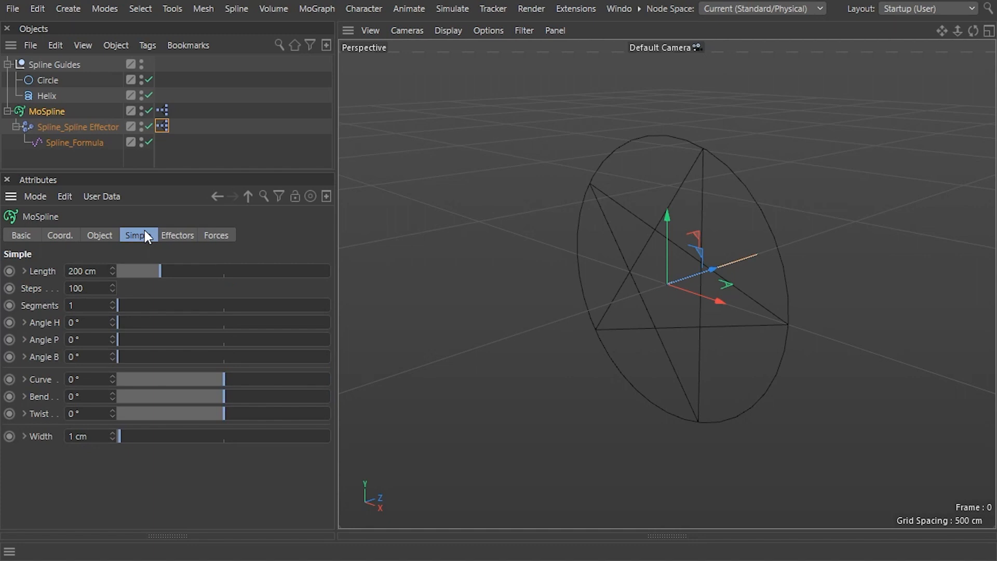
double_click(83, 270)
text(0)
key(Return)
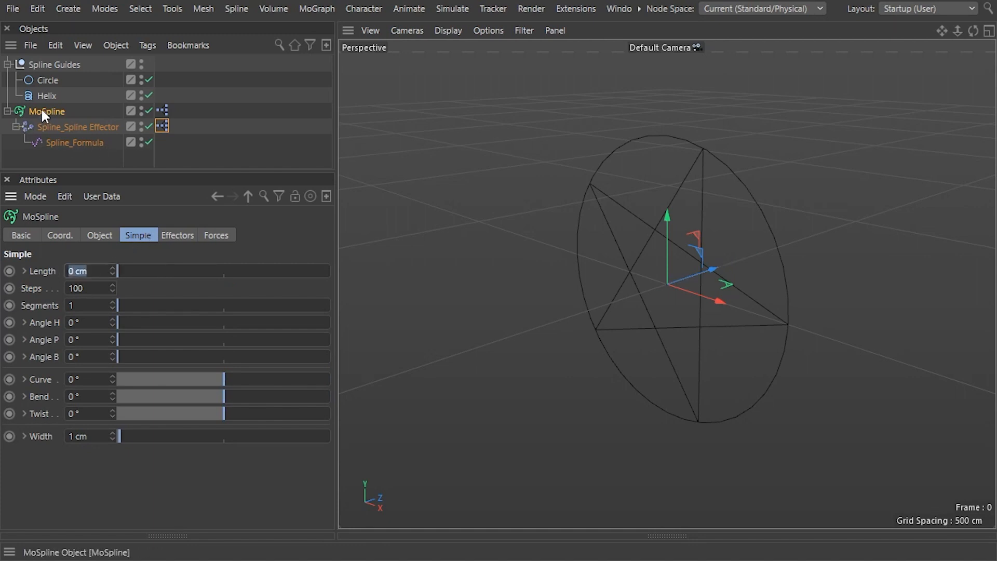
Step: Duplicate the MoSpline with its children and rename the original as MoSpline01
drag(40, 107, 20, 151)
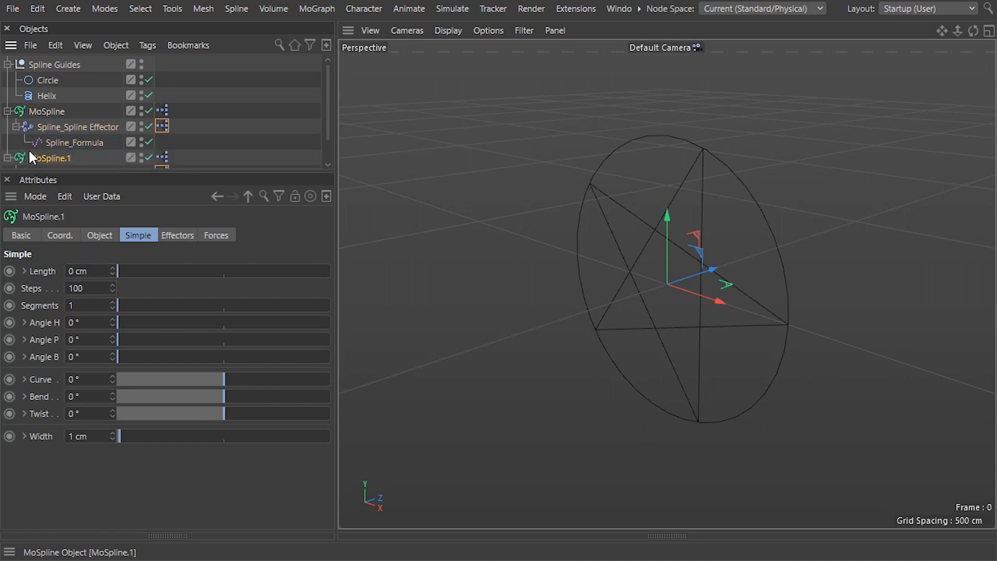
double_click(72, 112)
click(73, 110)
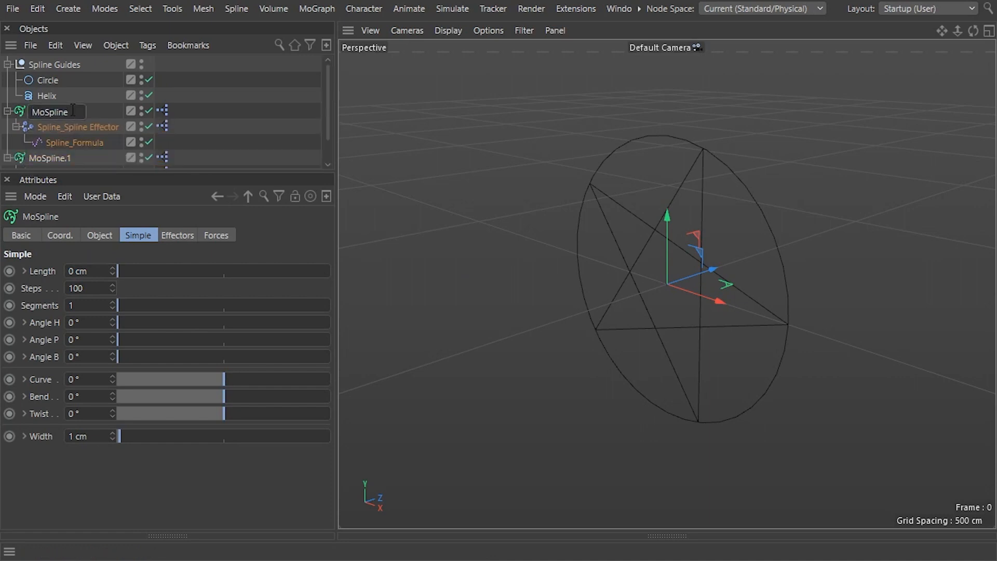
text(01)
key(Return)
Step: Rename the duplicated MoSpline as MoSpline02
scroll(68, 114, down, 1)
double_click(58, 126)
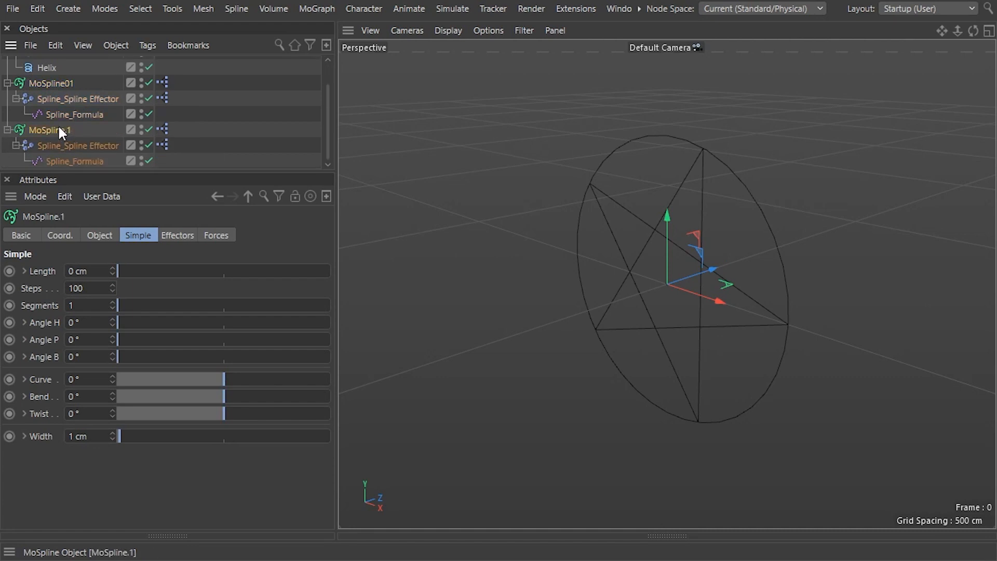
click(86, 127)
key(BackSpace)
key(BackSpace)
text(0)
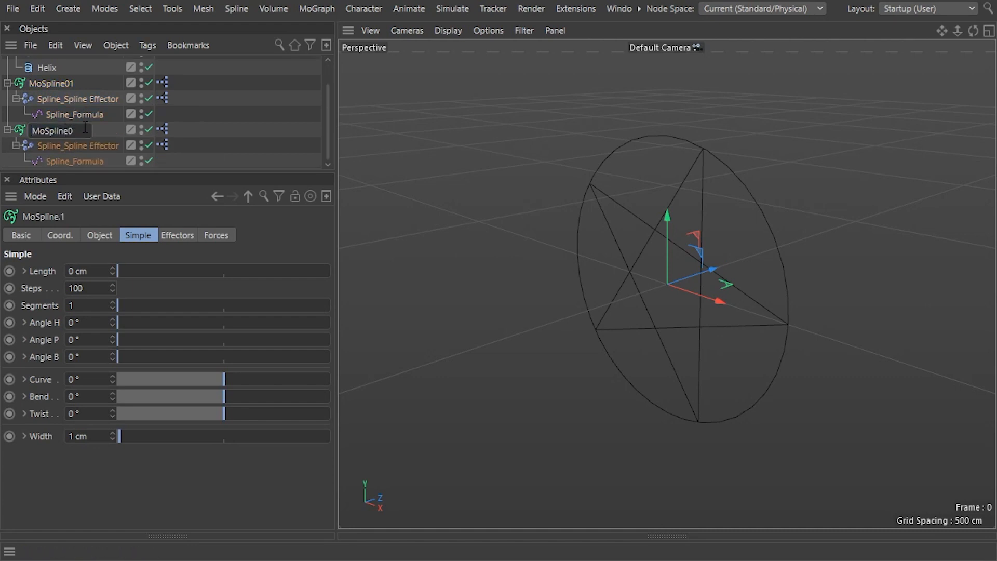
text(2)
key(Return)
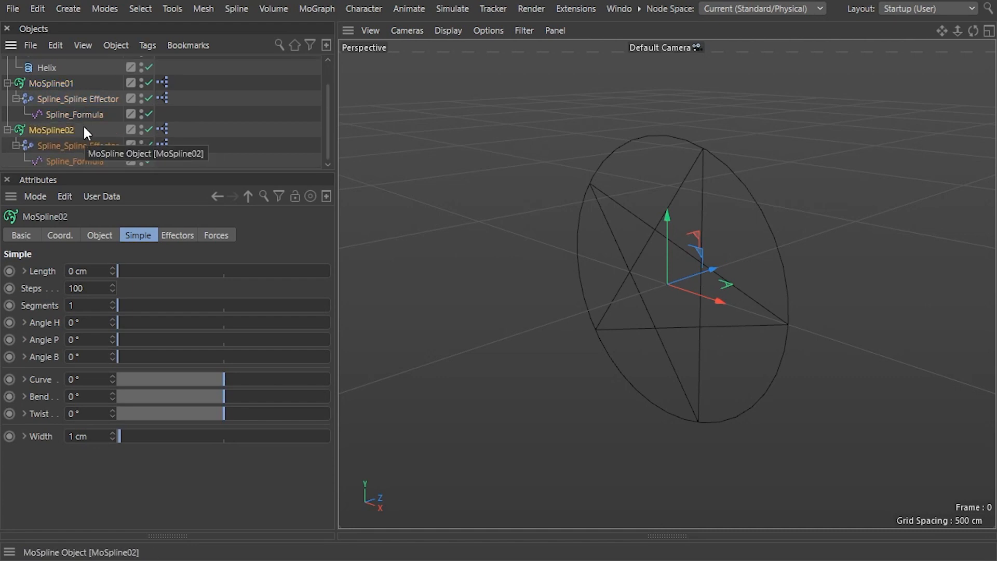
Step: Duplicate the Spline effector under MoSpline01 and enable the Renaming XPresso tags on both of its effectors
scroll(218, 123, up, 1)
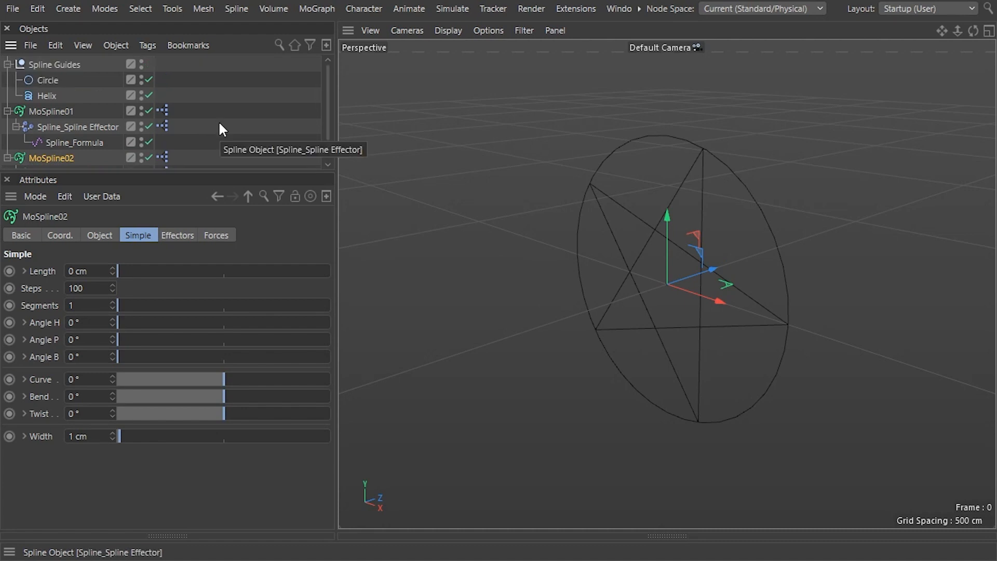
click(16, 127)
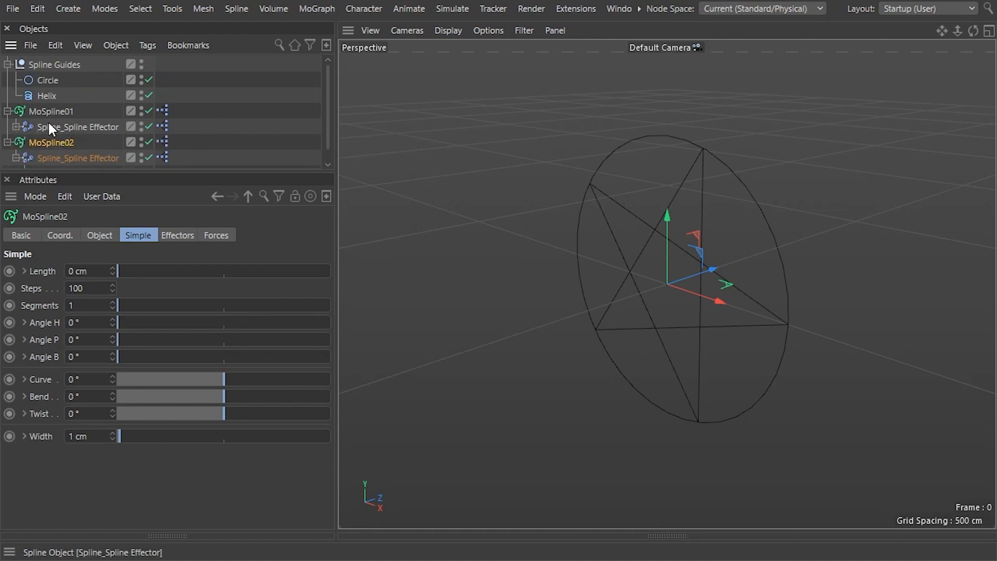
ctrl+drag(49, 123, 37, 133)
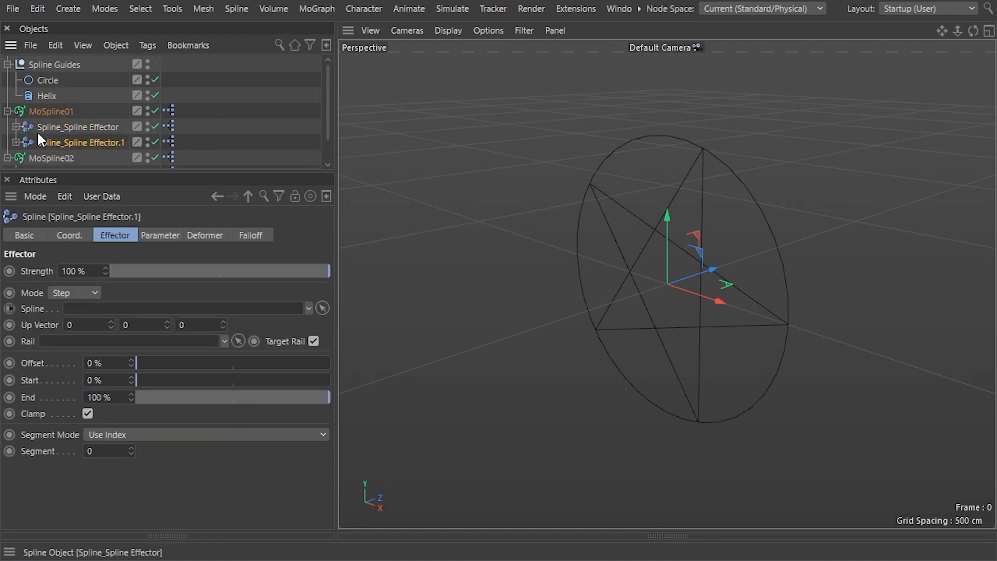
drag(184, 121, 170, 146)
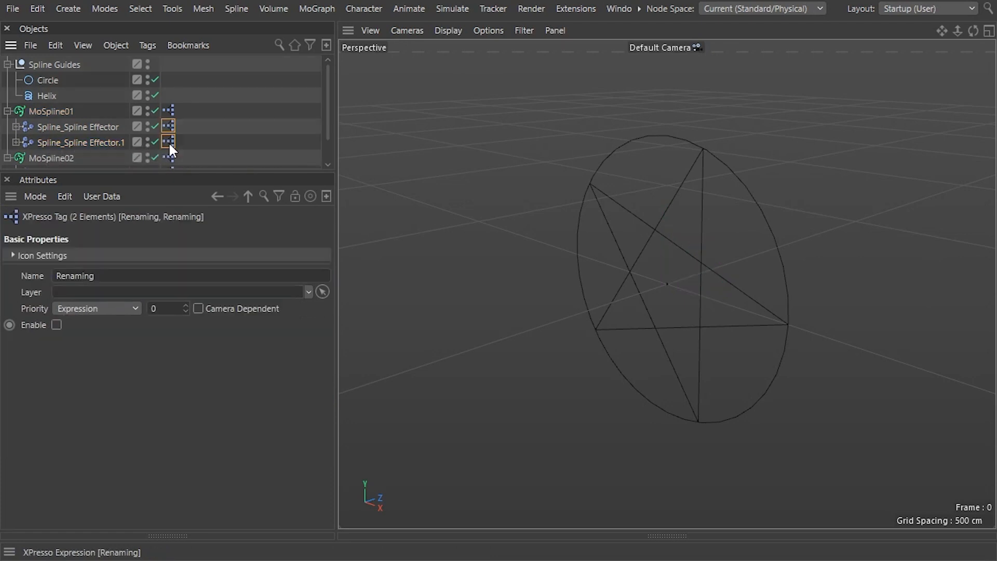
click(56, 325)
Step: Assign Circle as the spline of MoSpline01's first effector and Helix as the spline of its second effector
click(59, 126)
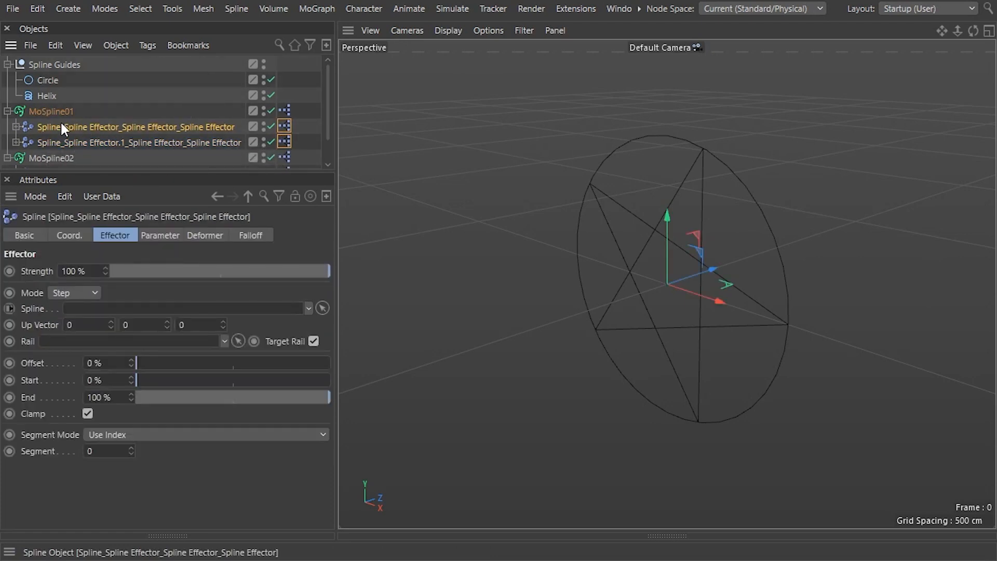
drag(52, 79, 102, 310)
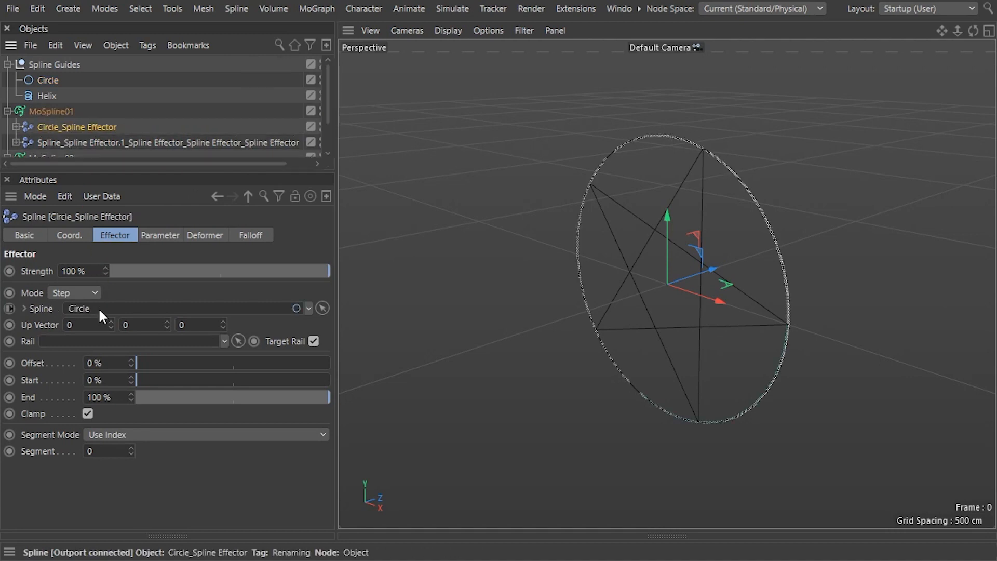
click(86, 140)
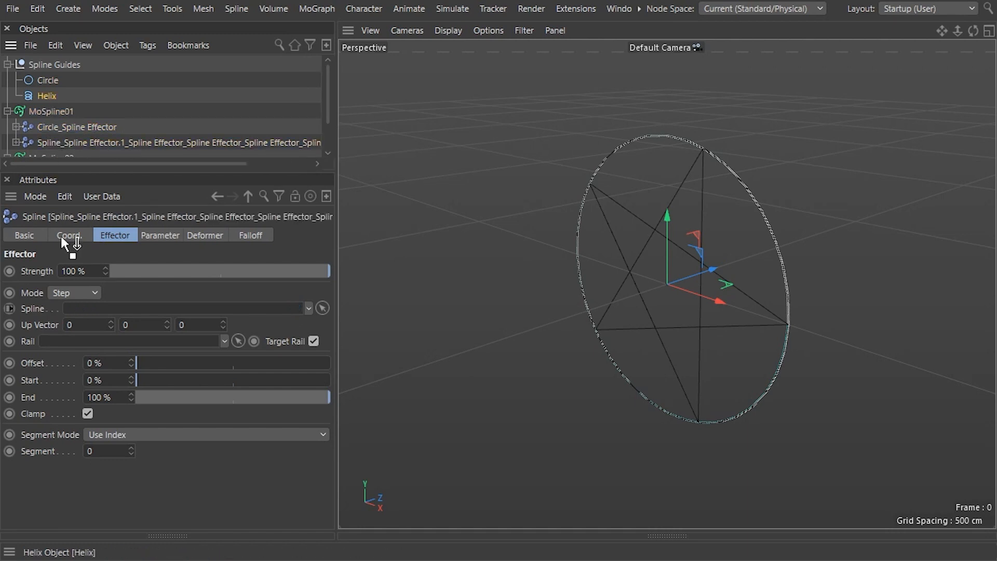
drag(60, 236, 79, 308)
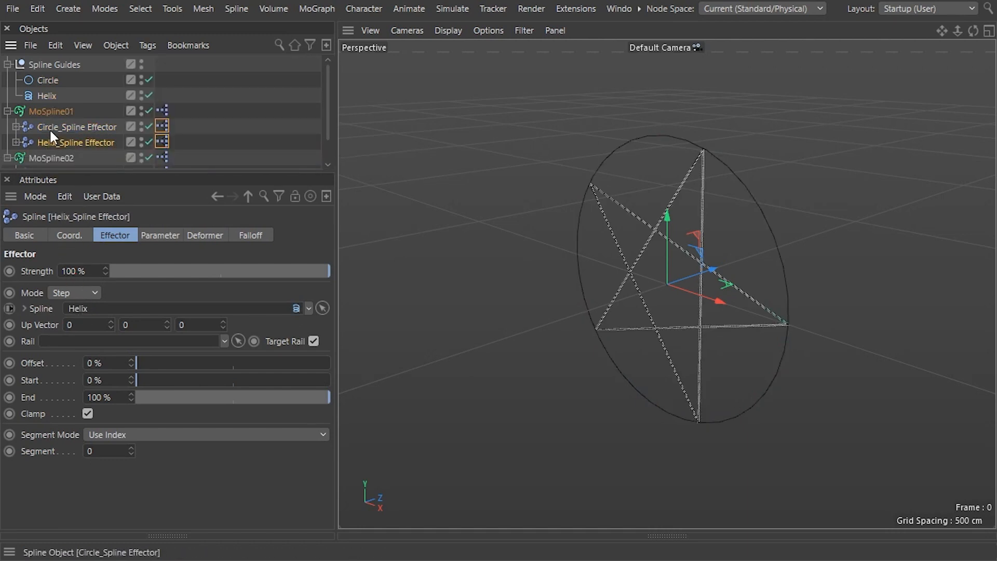
Step: Test the Solid falloff value of the Helix effector and hide the Spline Guides group in the viewport
click(244, 233)
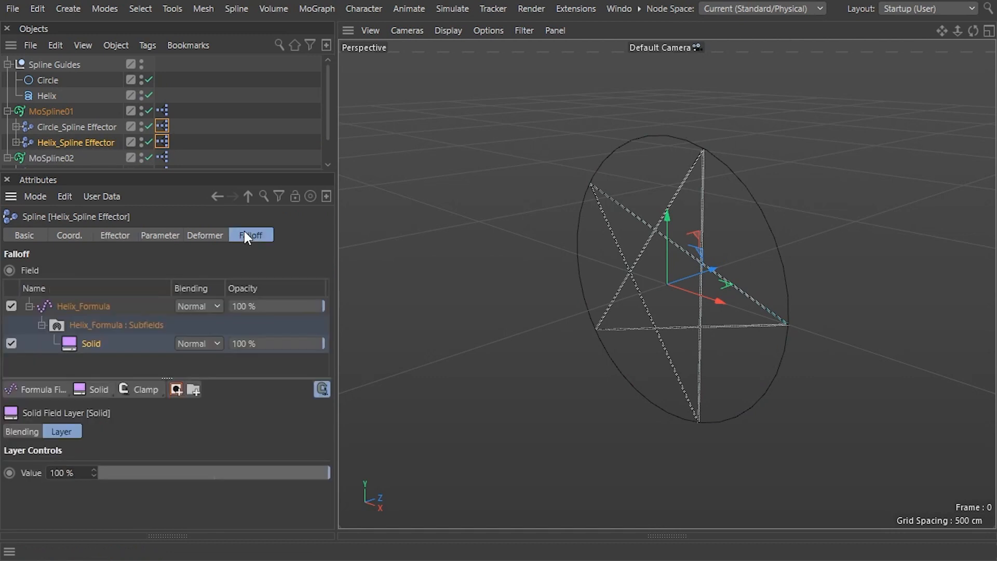
mouse_move(327, 473)
mouse_down()
mouse_move(112, 475)
mouse_move(329, 470)
mouse_up()
click(141, 61)
Step: Open the Circle_Formula Frequency under MoSpline01 for editing and set the Helix_Formula Frequency to 0.02
click(101, 129)
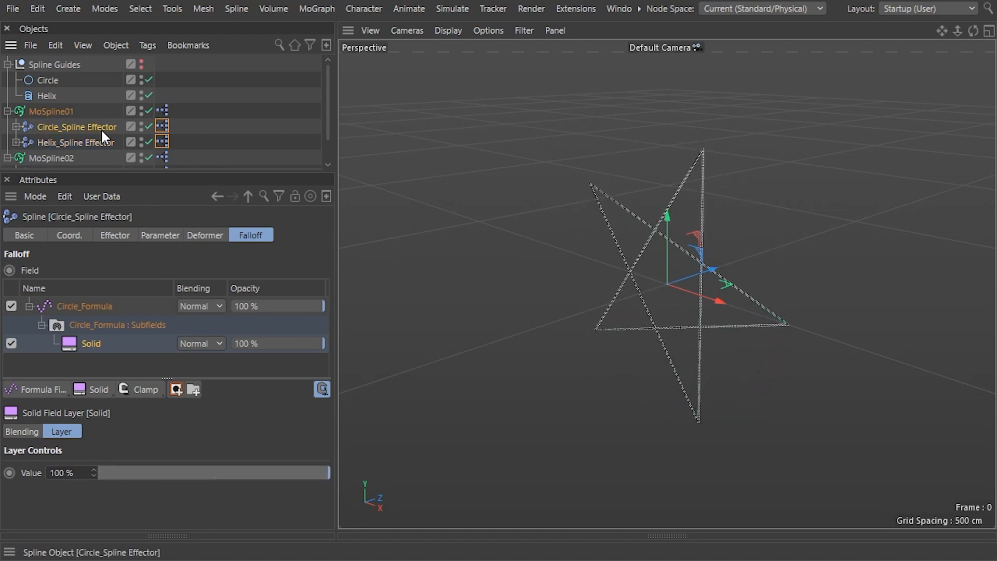
click(75, 306)
scroll(133, 493, down, 3)
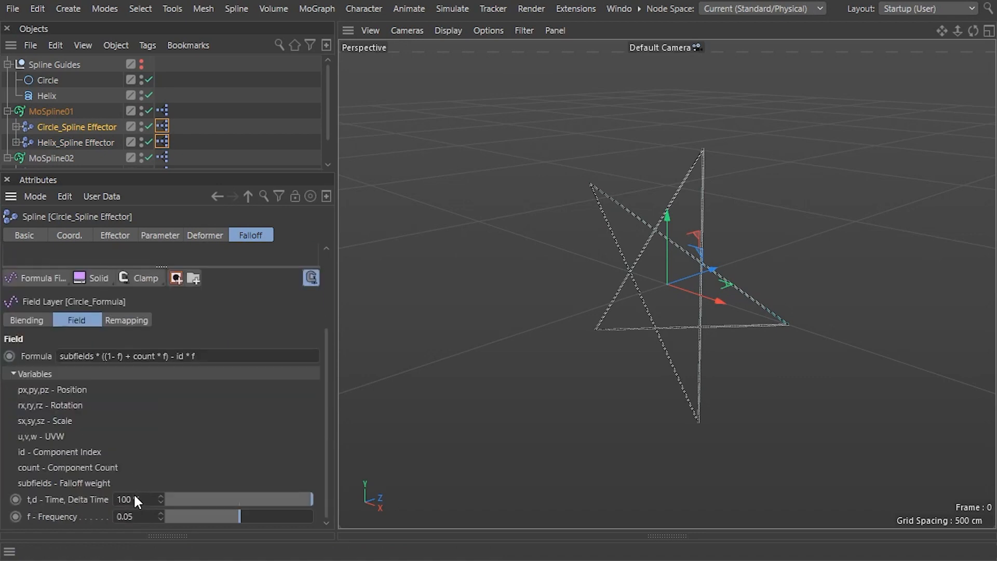
click(132, 516)
click(88, 144)
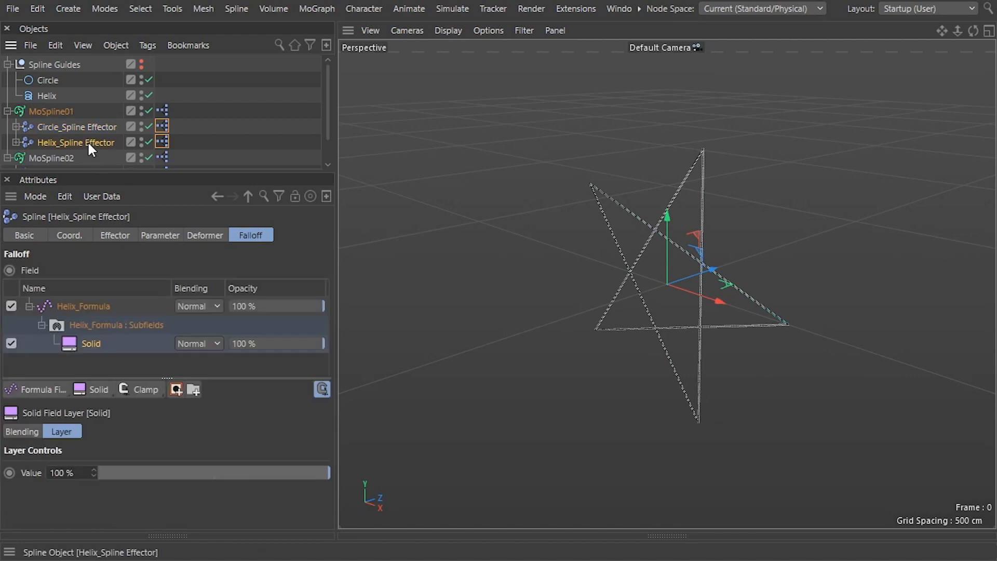
click(107, 306)
scroll(238, 426, down, 3)
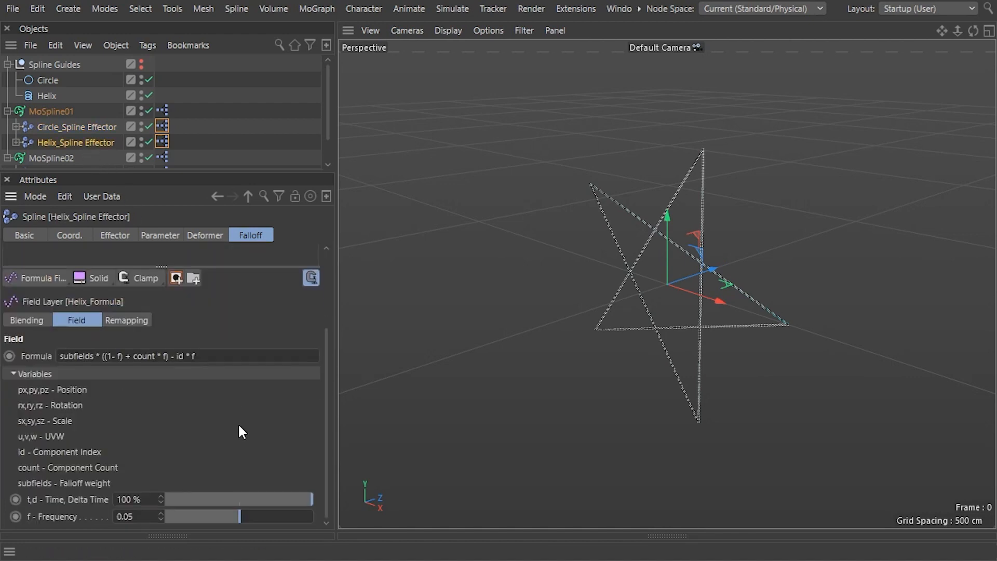
click(138, 516)
text(0.02)
Step: Duplicate the Spline effector under MoSpline02
scroll(55, 113, down, 2)
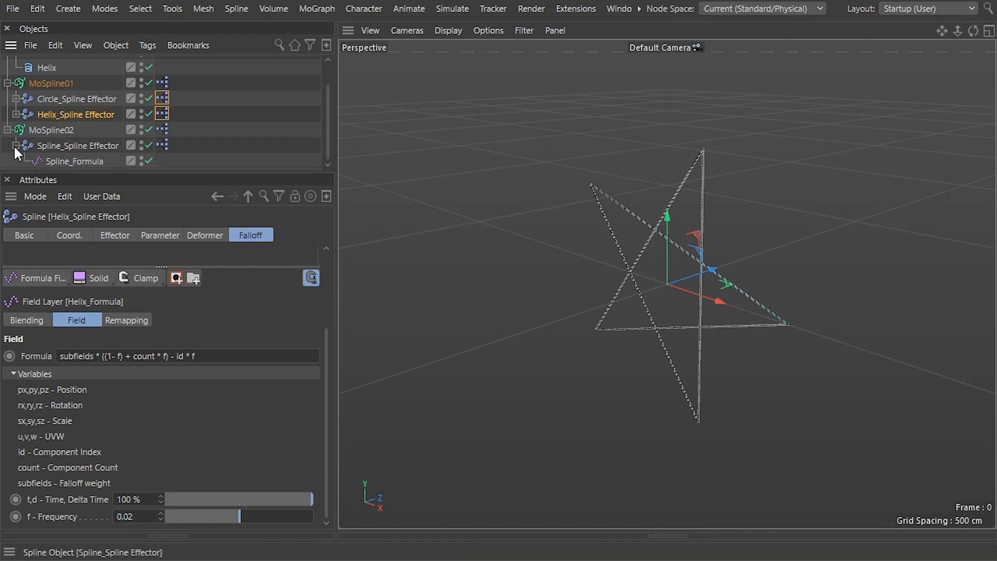
scroll(13, 145, up, 1)
click(80, 159)
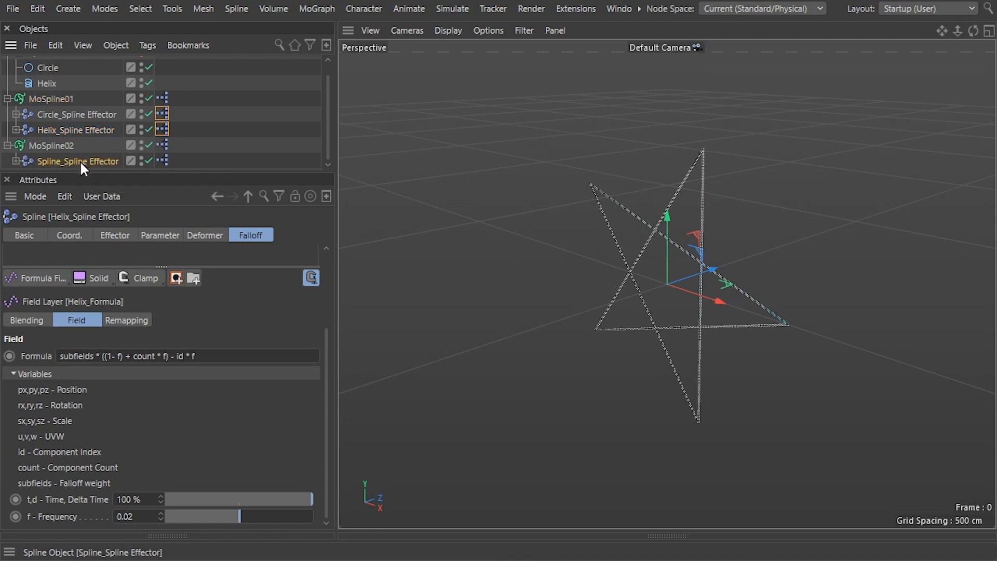
ctrl+drag(71, 161, 72, 163)
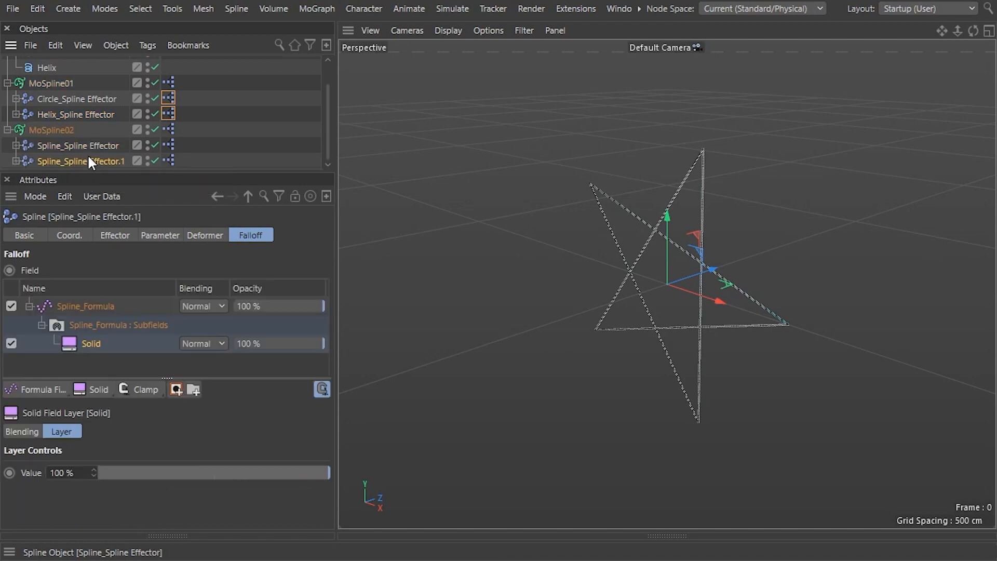
Step: Assign Circle as the spline of both MoSpline02 effectors and enable their Renaming XPresso tags
ctrl+click(88, 148)
click(118, 234)
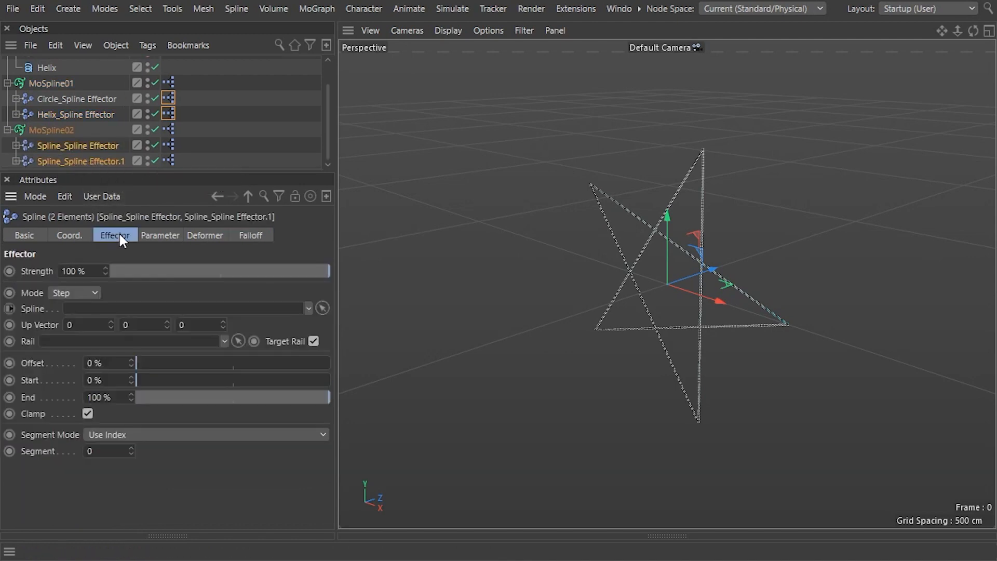
scroll(65, 123, up, 2)
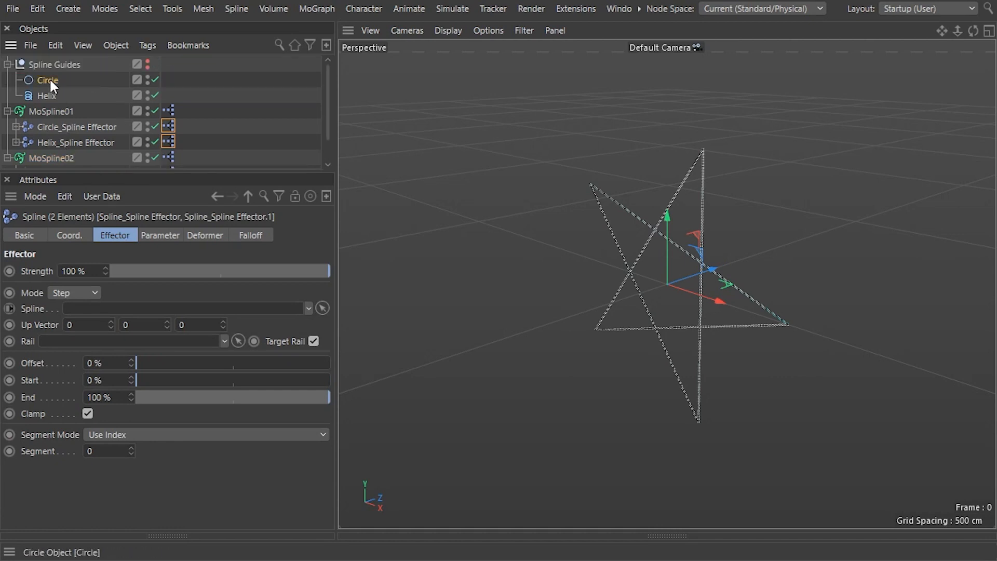
drag(49, 79, 96, 308)
scroll(204, 135, down, 2)
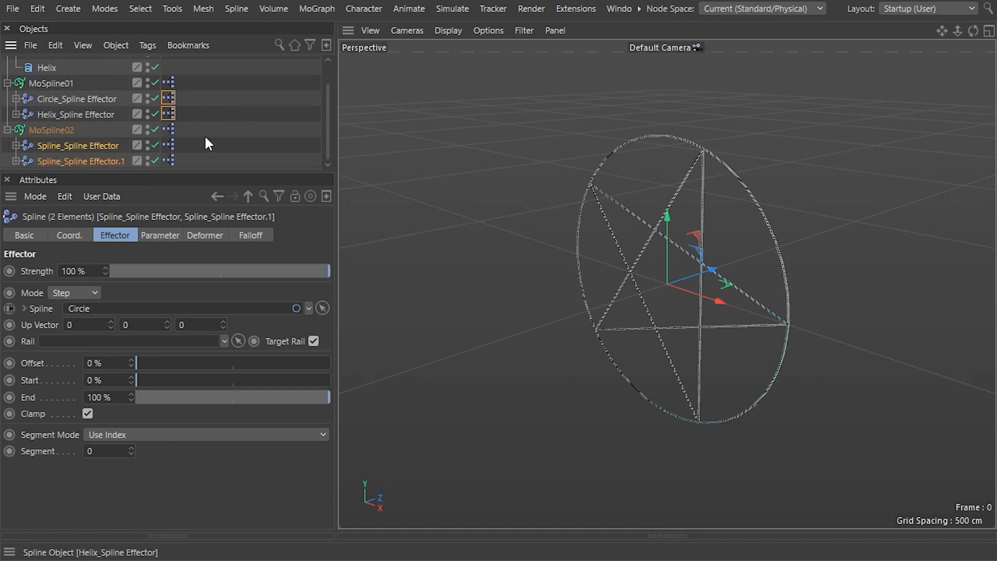
click(169, 145)
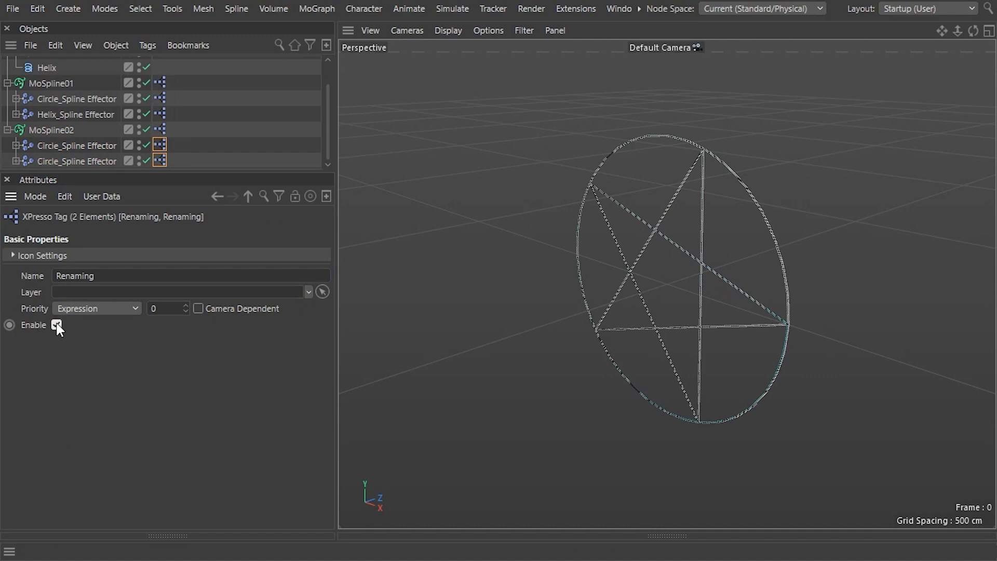
Step: Open the Frequency value of the Circle_Formula falloff layer for editing on each of the two MoSpline02 effectors
click(80, 147)
click(250, 235)
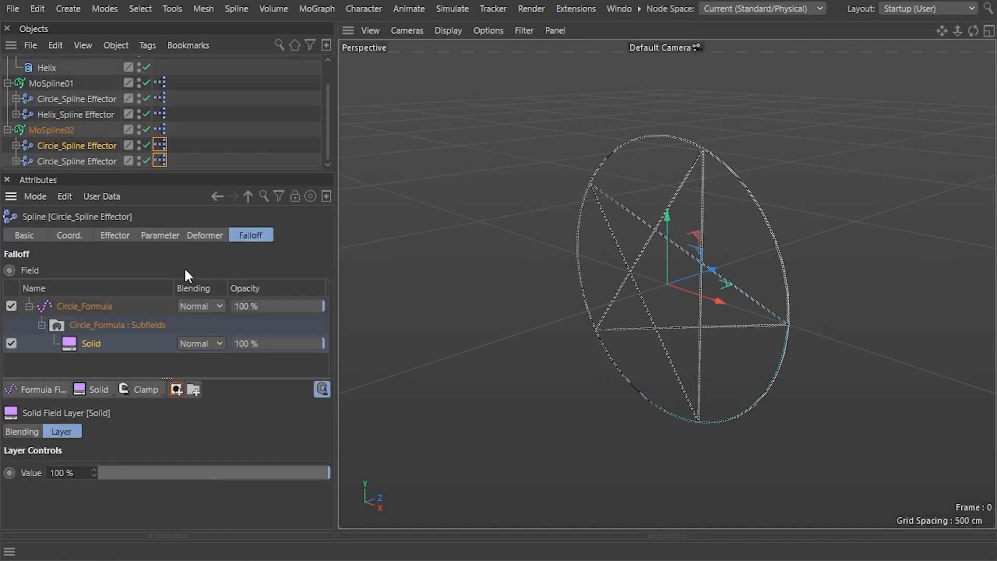
click(116, 310)
scroll(219, 422, down, 3)
click(133, 516)
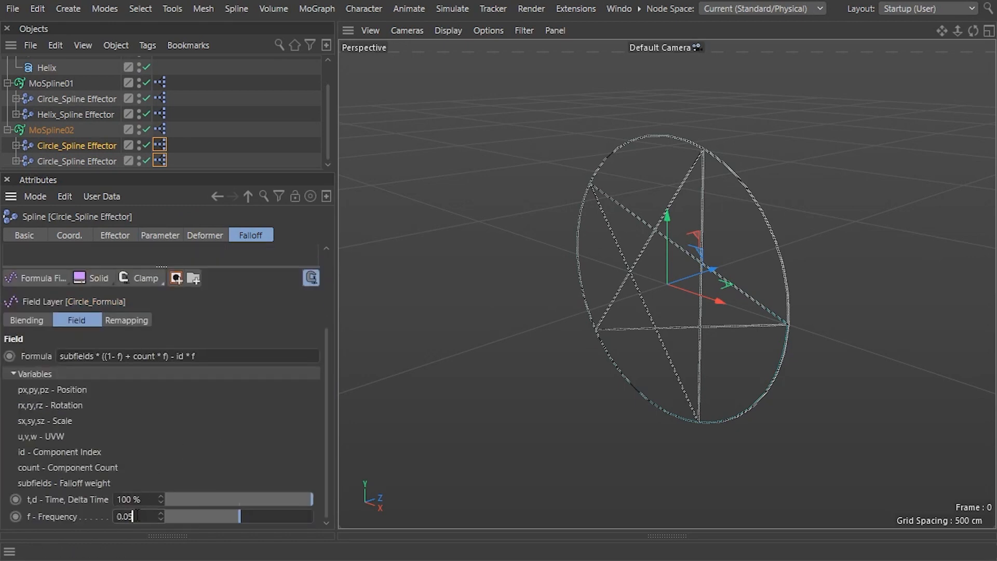
click(91, 157)
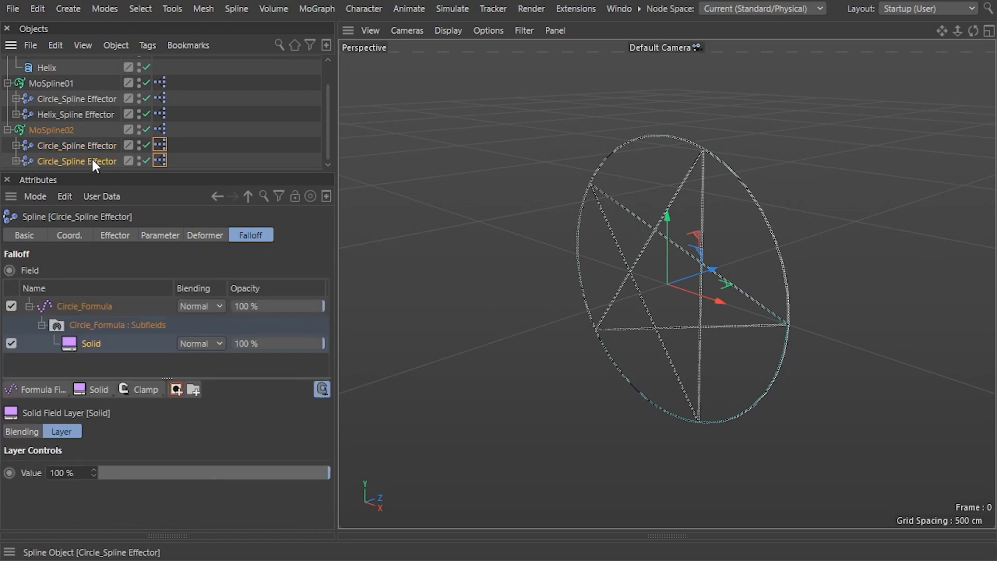
click(81, 307)
scroll(73, 451, down, 3)
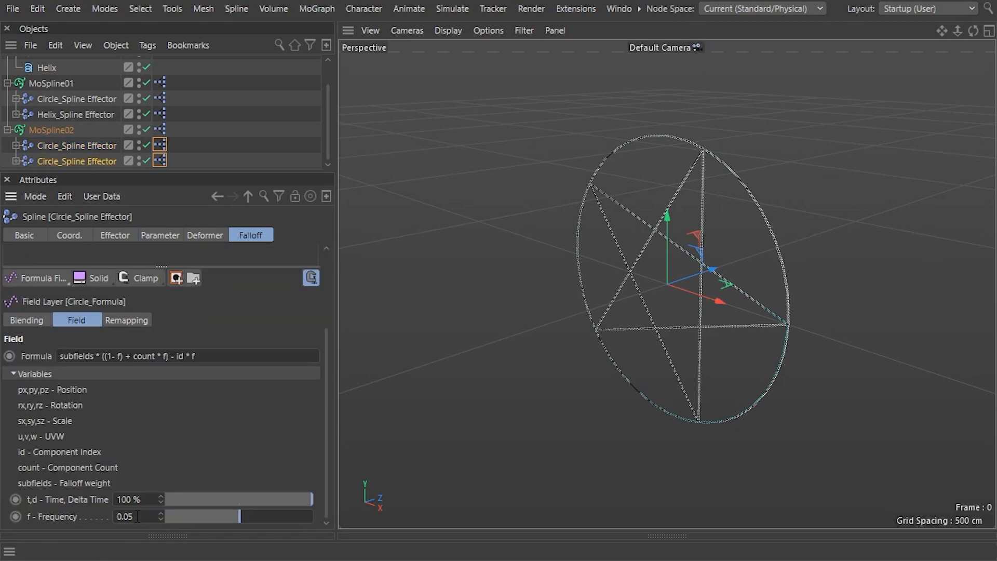
click(134, 516)
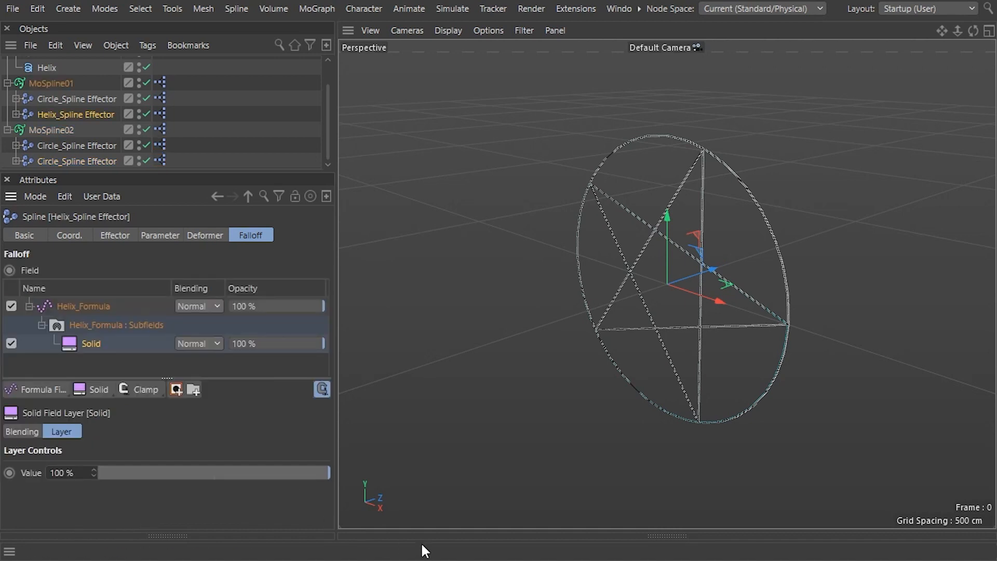
Step: Keyframe the Helix effector's Solid falloff value at 0% on frame 0, 100% on frames 100 and 200, and 0% on frame 300
click(398, 528)
click(350, 226)
drag(547, 283, 662, 289)
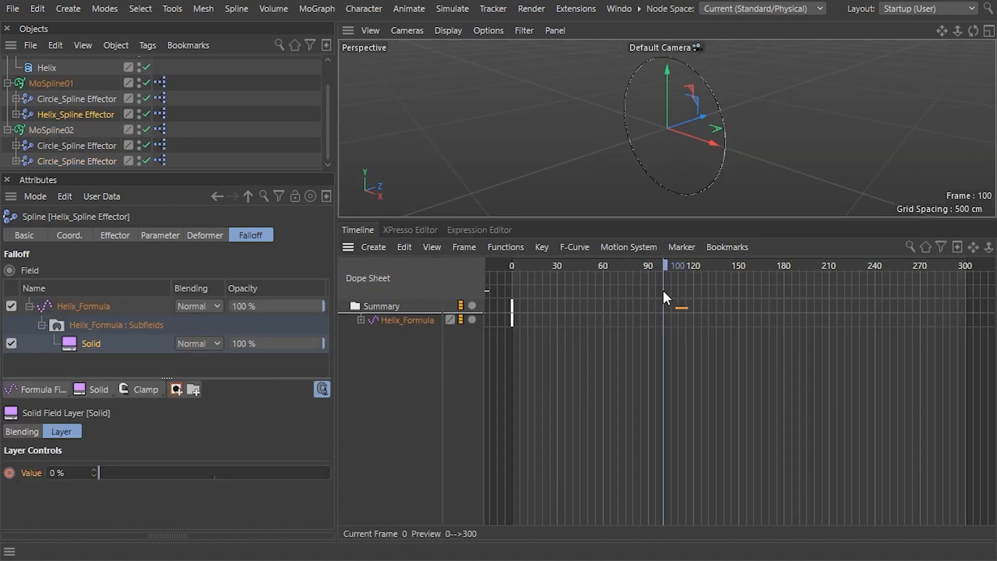
drag(98, 473, 329, 473)
click(9, 472)
drag(663, 275, 966, 271)
click(9, 472)
drag(327, 472, 99, 473)
click(9, 472)
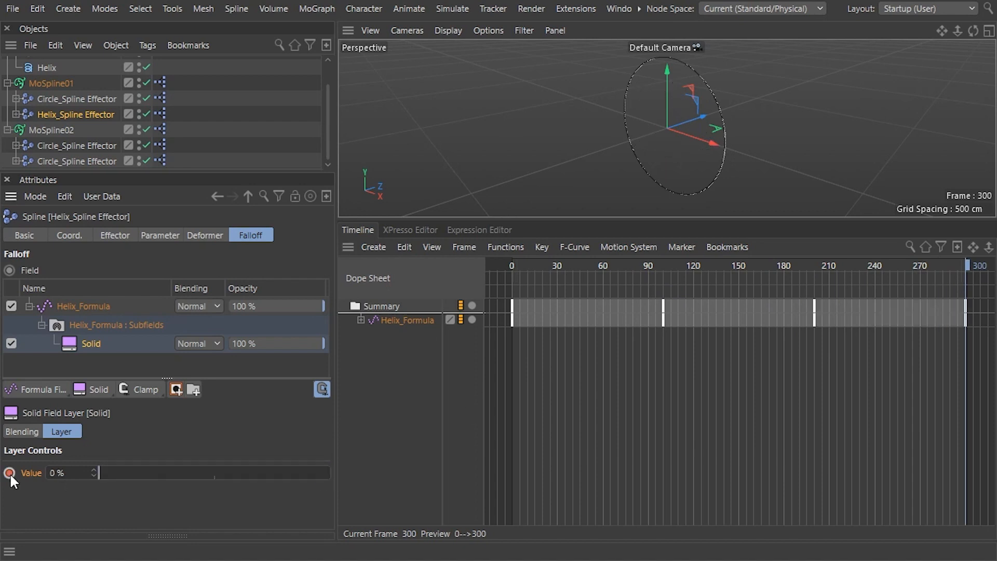
Step: Keyframe the Solid falloff value of MoSpline02's first Circle effector at 100% on frame 75 and 0% on frame 125
drag(966, 272, 626, 282)
click(60, 147)
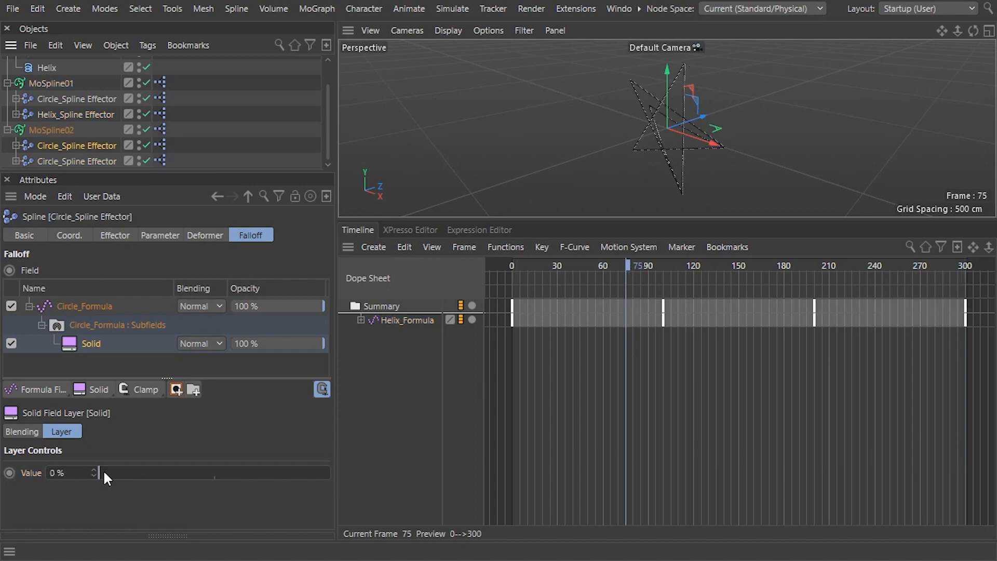
drag(101, 471, 329, 472)
click(9, 472)
drag(627, 264, 703, 272)
drag(329, 473, 99, 472)
click(9, 472)
Step: Keyframe the Solid falloff value of MoSpline02's second Circle effector at 0% on frame 150 and 100% on frame 200
drag(703, 265, 815, 278)
click(76, 161)
click(9, 472)
drag(99, 472, 329, 472)
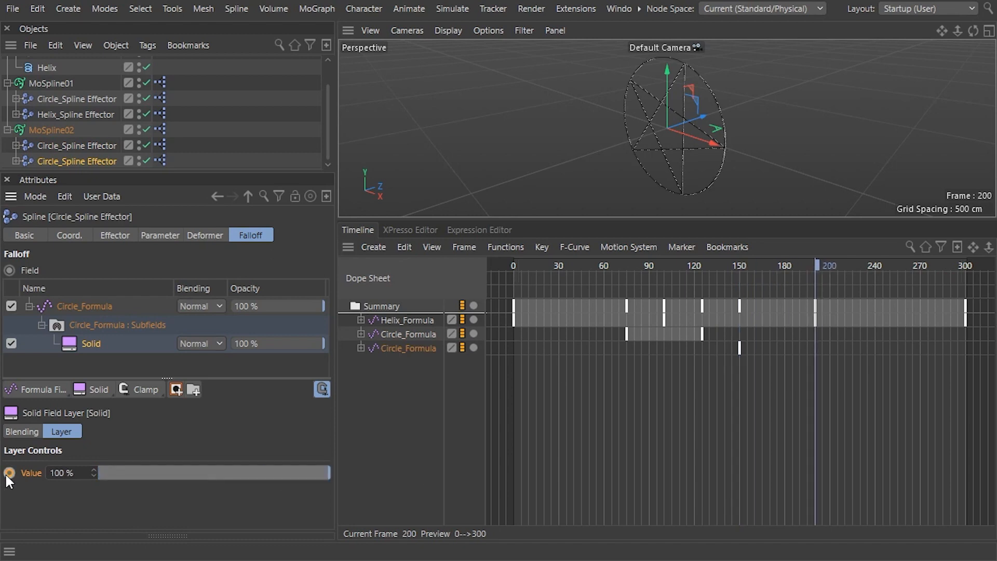
click(9, 472)
Step: Preview the animation and move the end keyframes of the first and second Circle_Formula tracks to frames 150 and 225
key(shift+f)
key(F8)
key(F8)
click(815, 264)
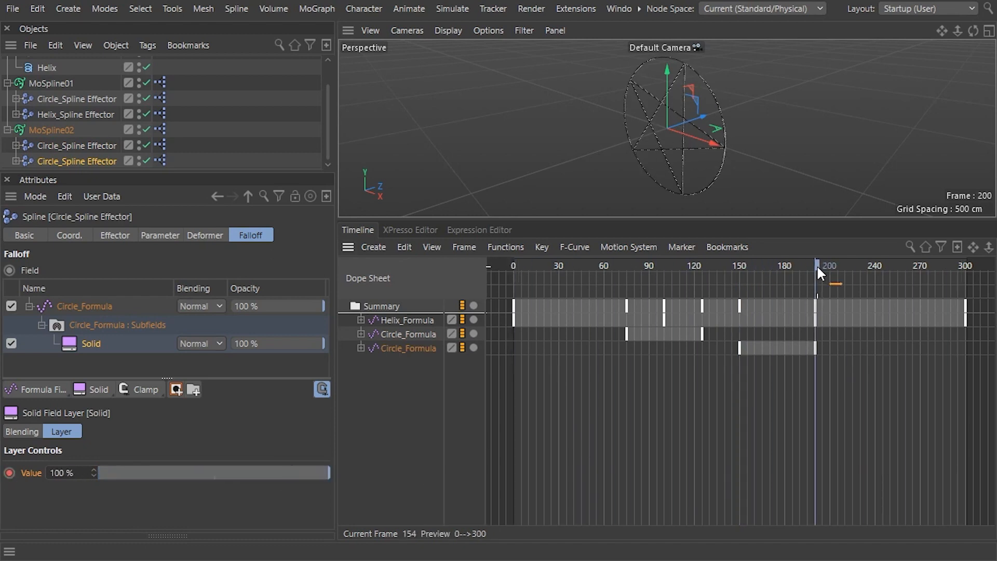
drag(702, 335, 723, 346)
mouse_move(727, 361)
mouse_down()
mouse_move(710, 332)
mouse_move(718, 349)
mouse_up()
click(745, 404)
key(shift+f)
key(F8)
click(815, 347)
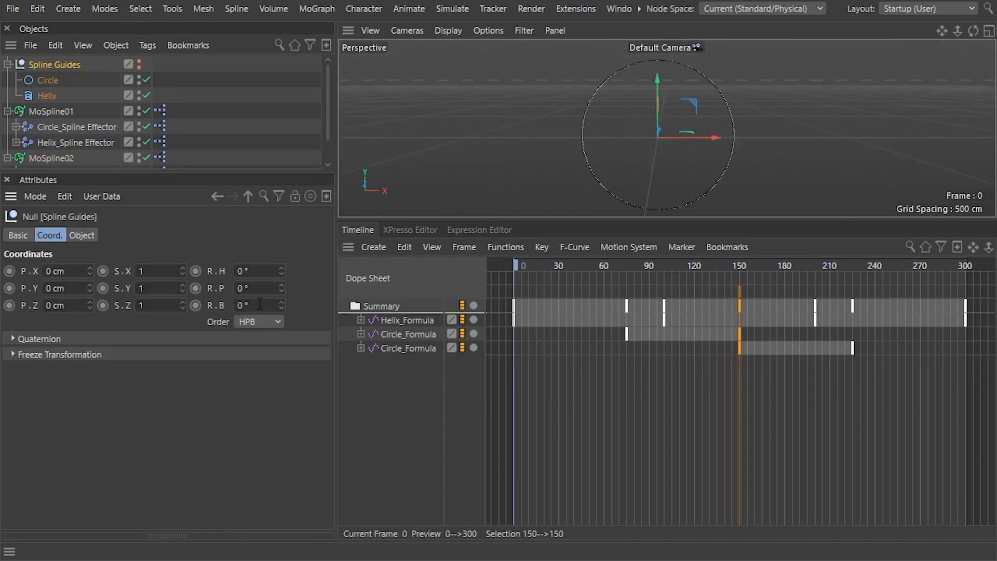
Step: Keyframe the R.B rotation of the Spline Guides null at 0° on frame 0 and again on frame 300, and play the animation
click(195, 305)
key(shift+g)
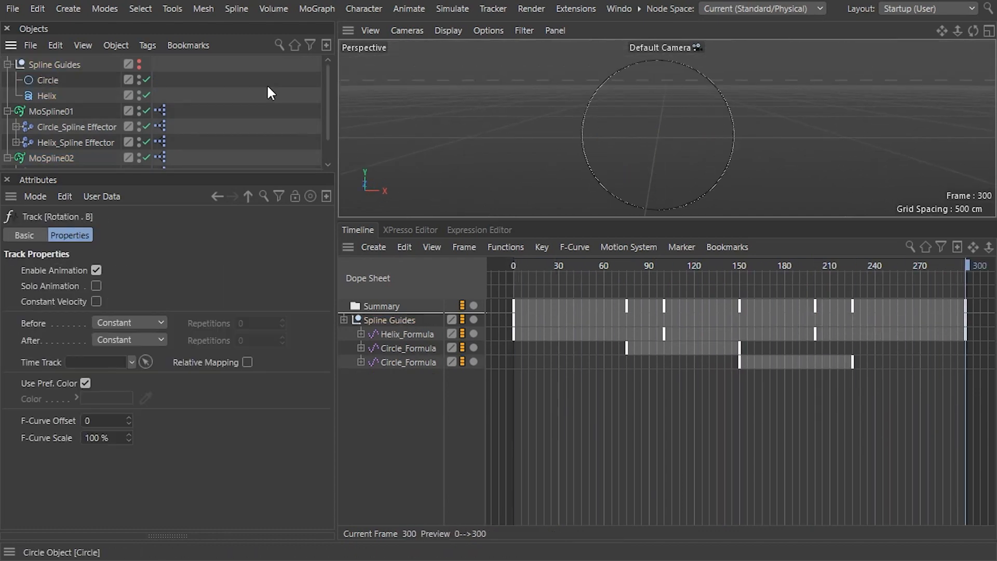
key(shift+f)
key(F8)
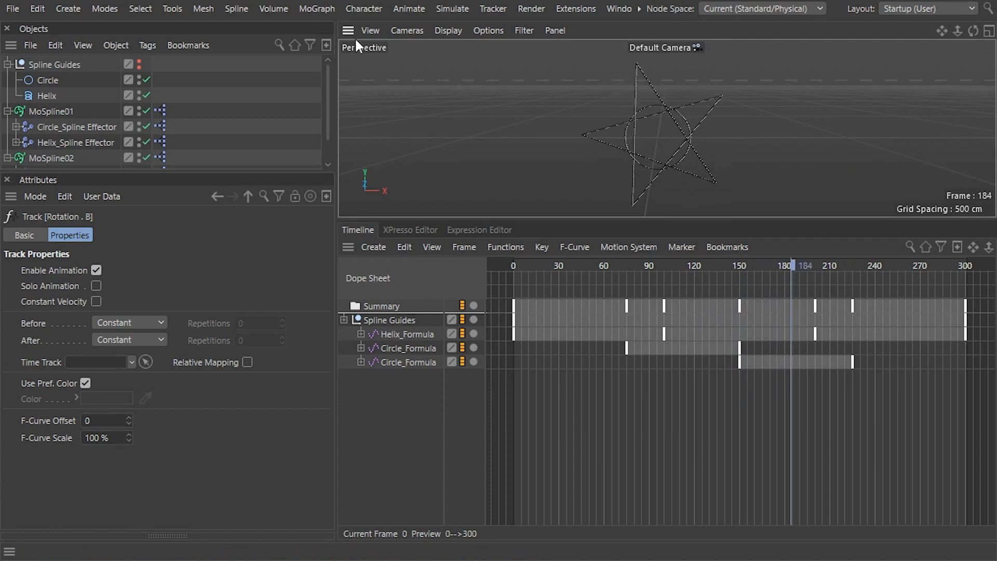
Step: Reset the perspective view to its default framing and hide the timeline to enlarge the viewport
click(375, 30)
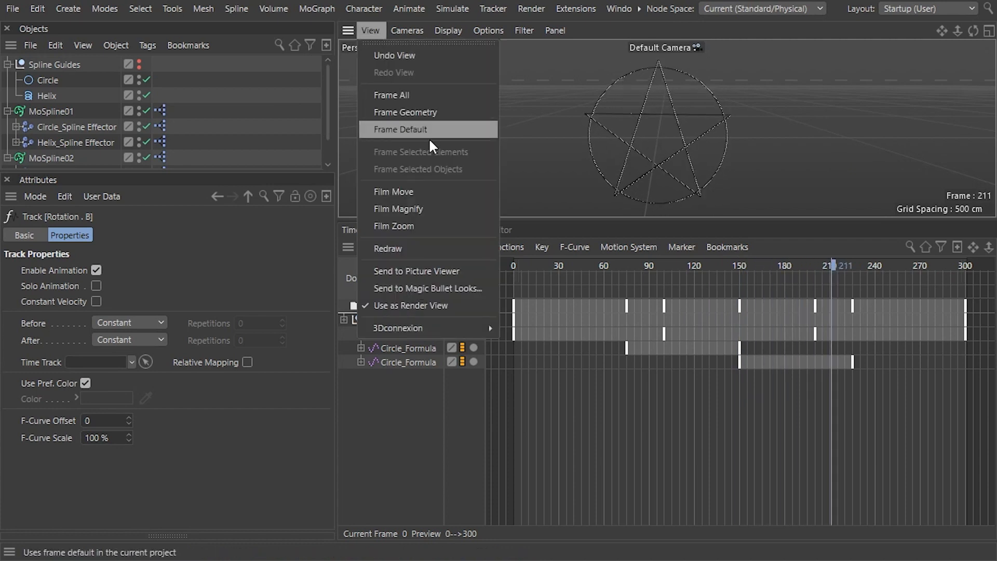
click(440, 129)
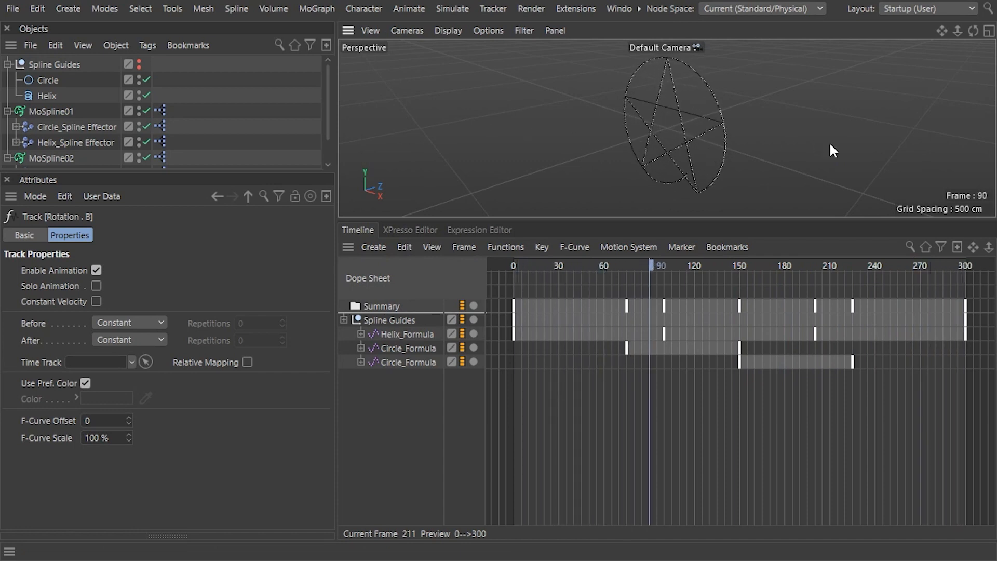
ctrl+click(348, 252)
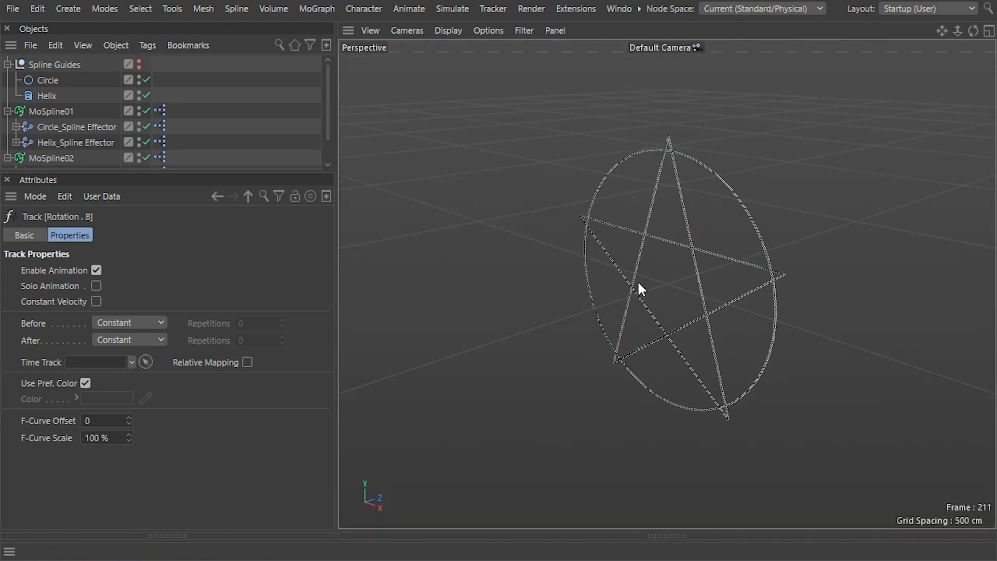
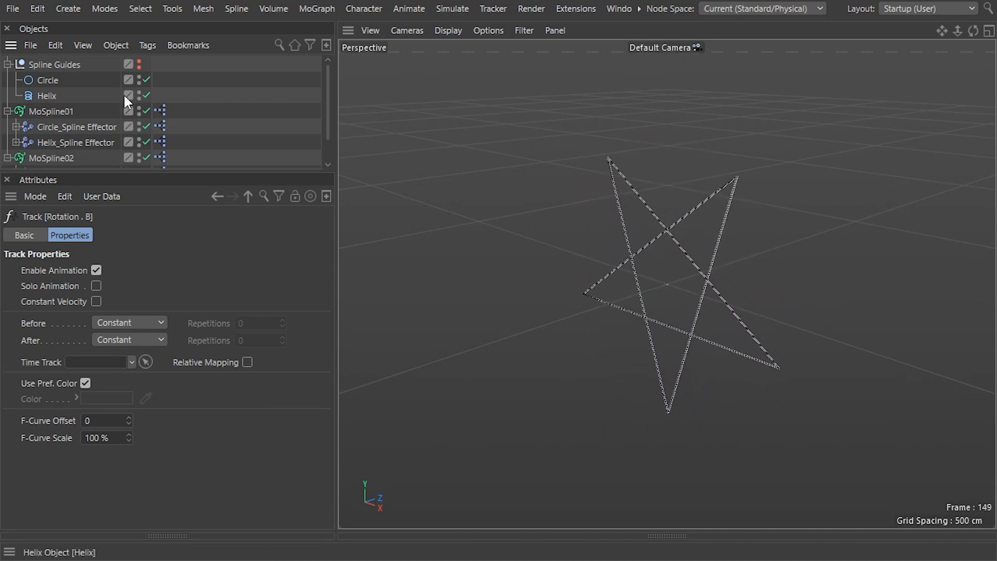
Step: Collapse the MoSpline01, MoSpline02 and Spline Guides hierarchies
click(8, 112)
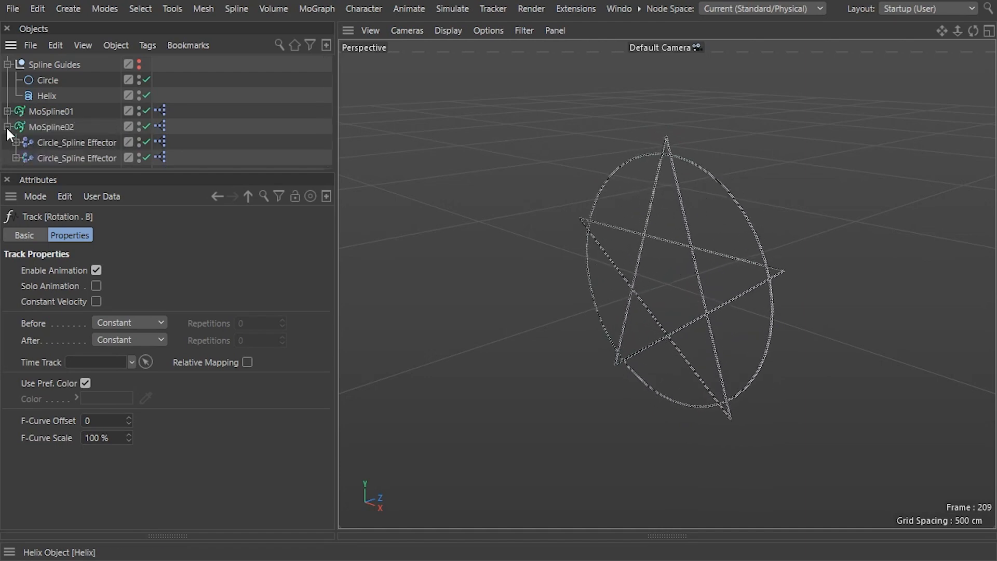
click(8, 127)
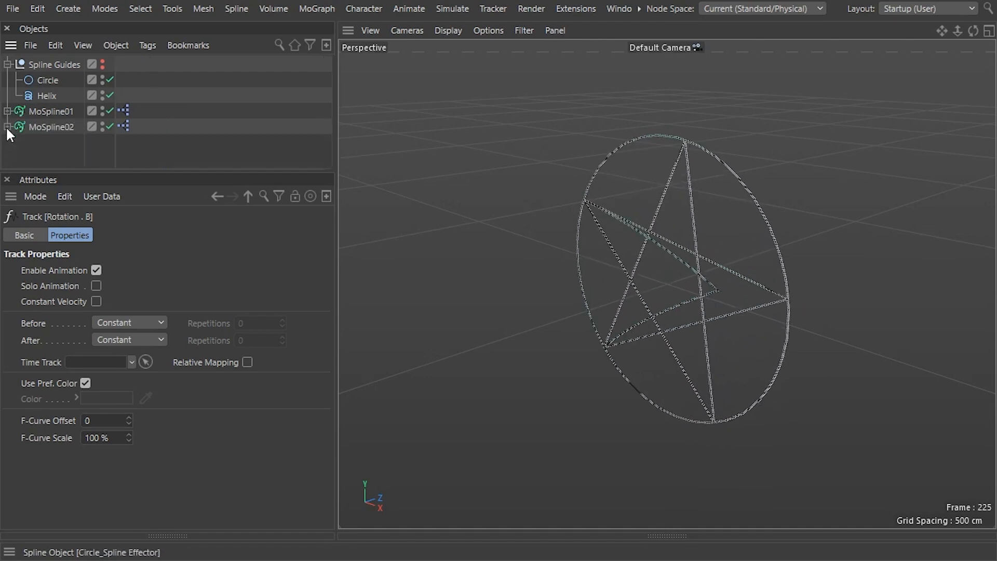
click(8, 64)
Step: Add a Hair object to MoSpline02 and place it below MoSpline02 in the object hierarchy
click(43, 95)
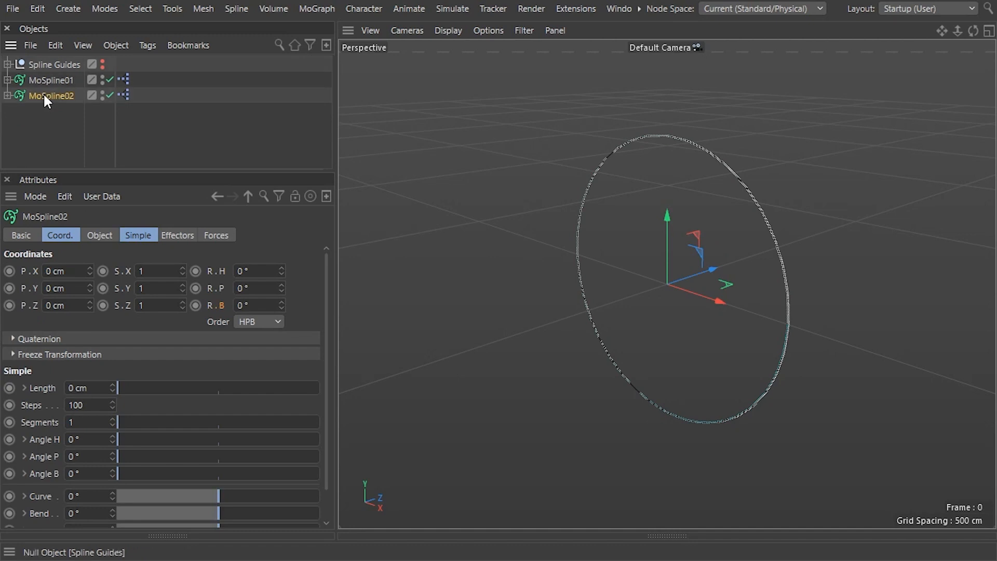
click(452, 9)
mouse_move(474, 136)
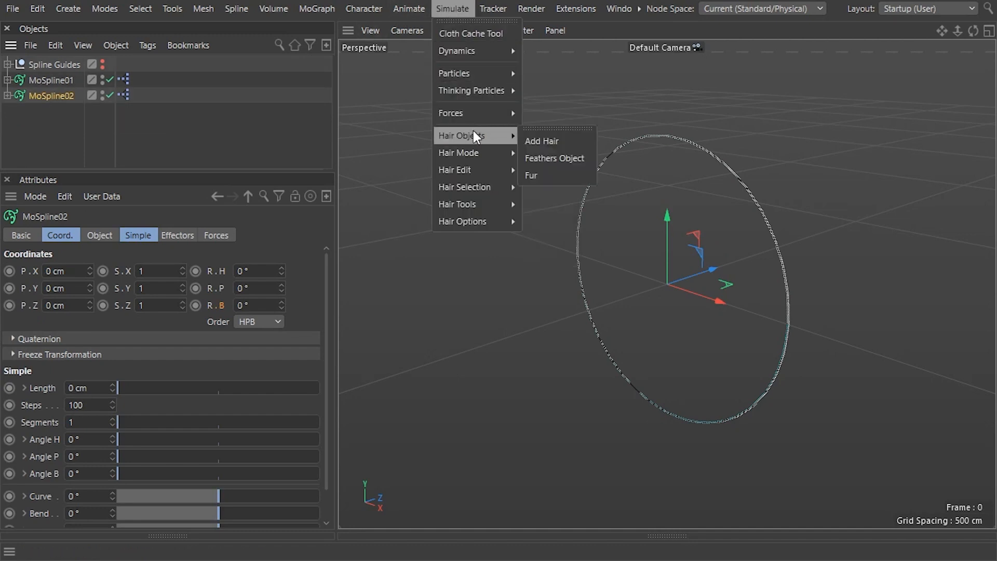
click(545, 137)
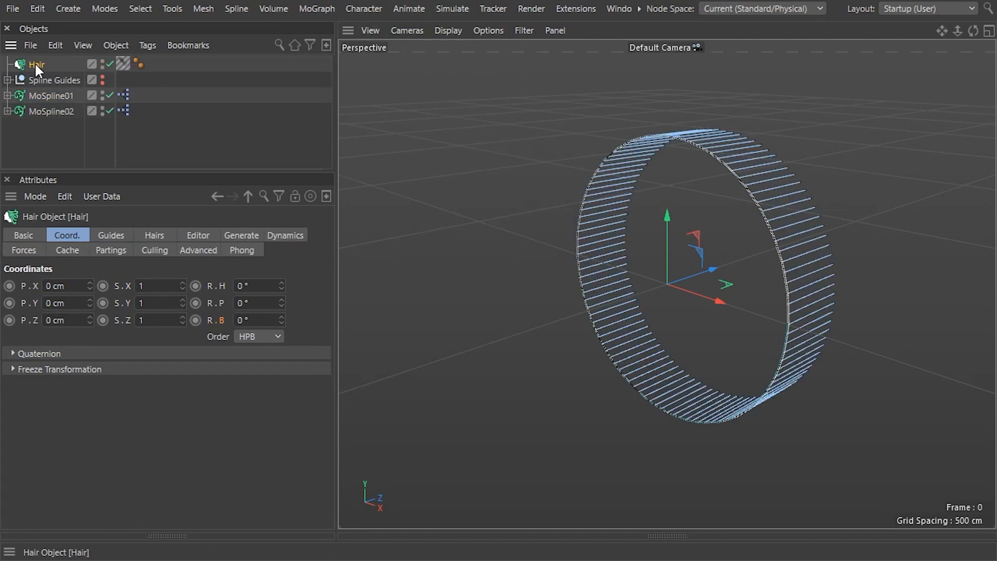
drag(39, 66, 36, 119)
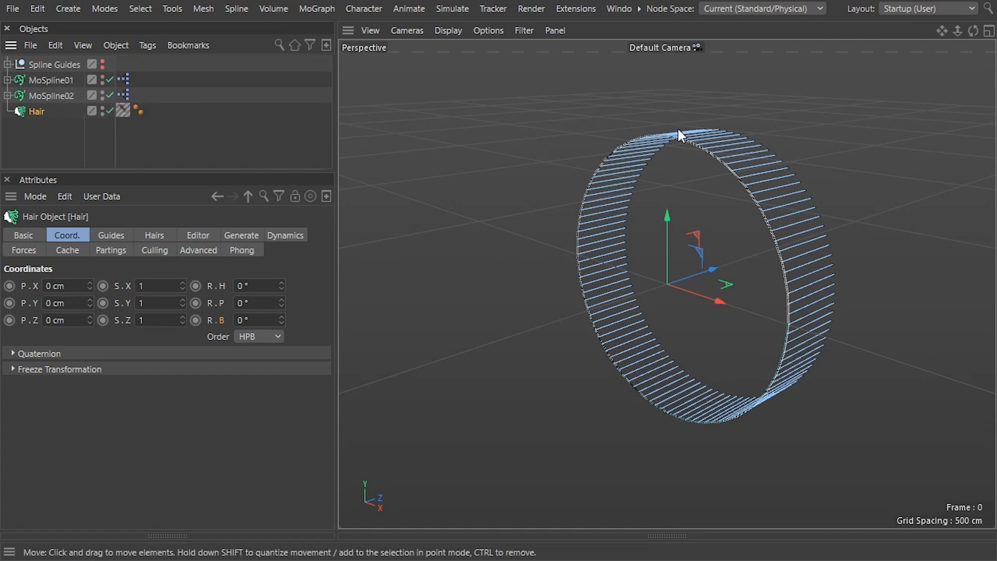
Step: Disable dynamics on the Hair object and run a test render of the perspective view
click(287, 236)
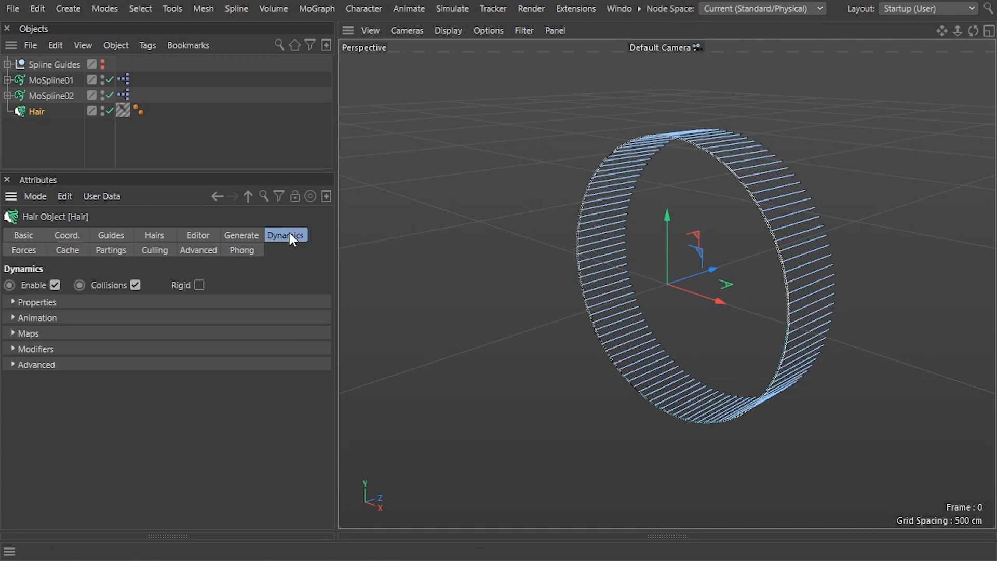
click(56, 285)
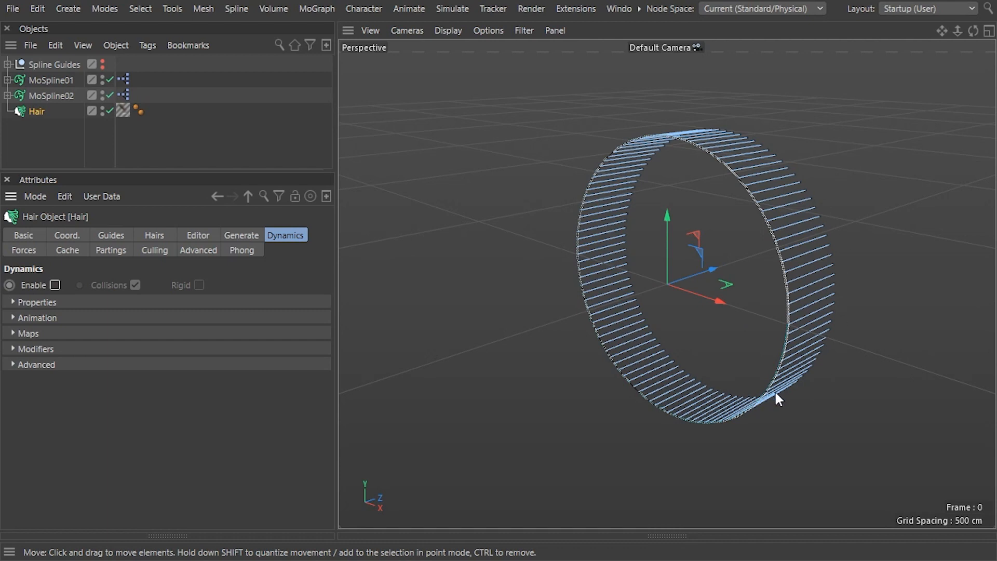
key(ctrl+r)
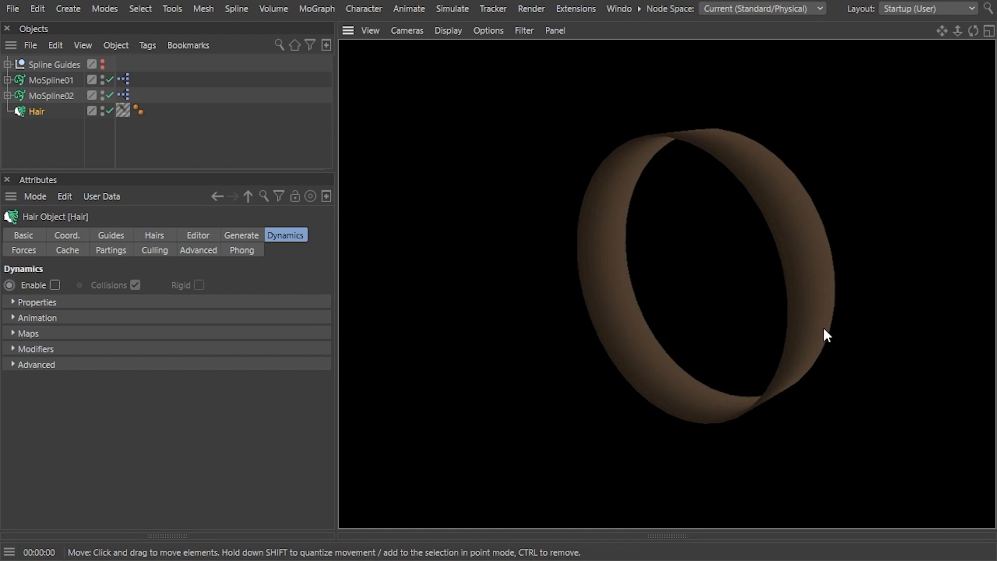
click(824, 328)
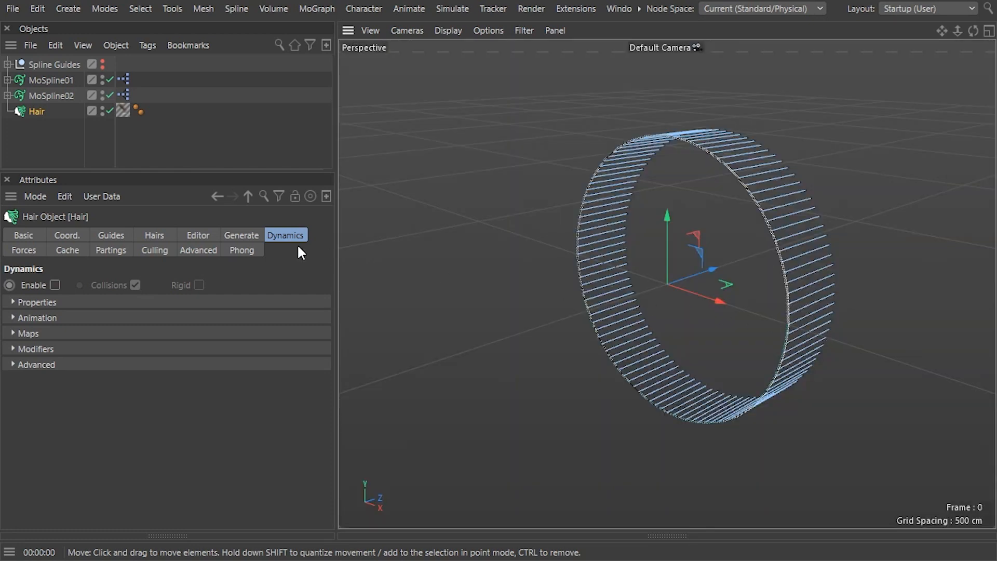
Step: Set the root option of the Hair object's hairs to As Guides and preview it with a viewport render
click(148, 234)
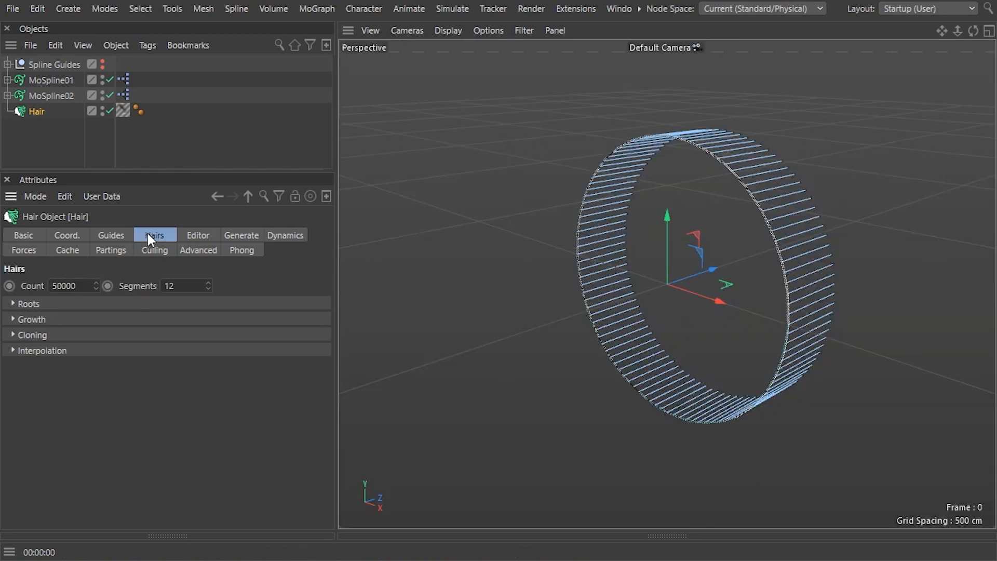
click(11, 304)
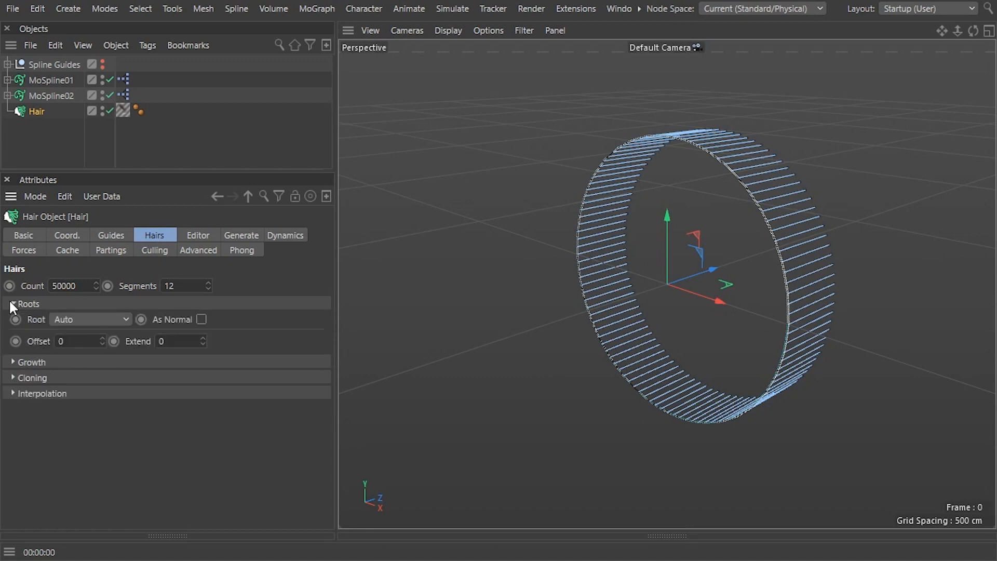
click(117, 322)
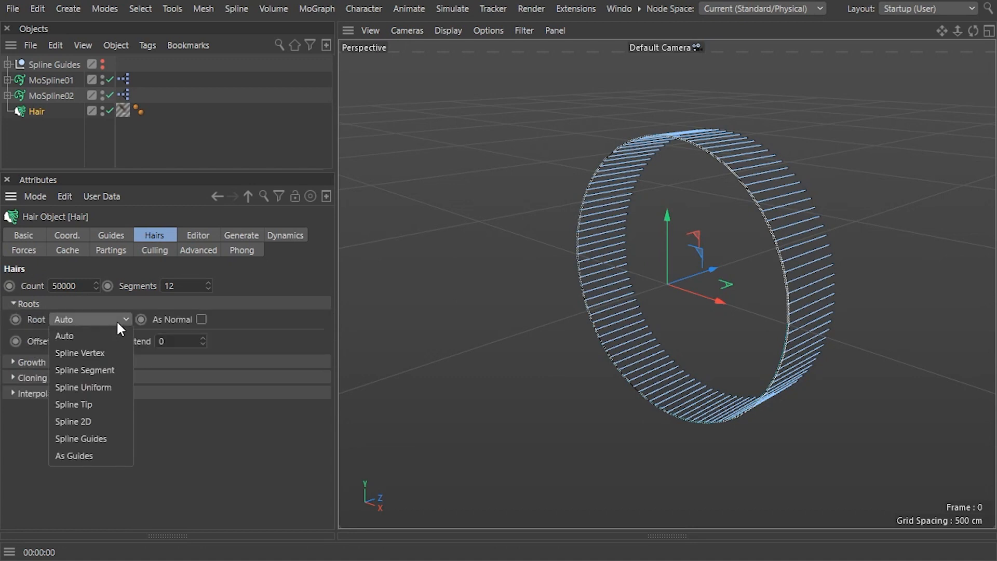
click(110, 456)
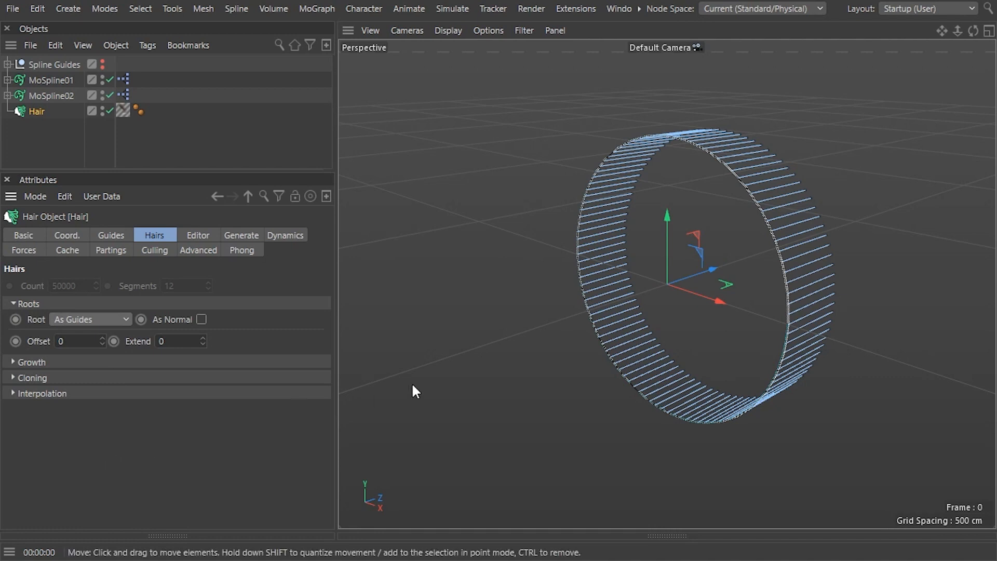
key(ctrl+r)
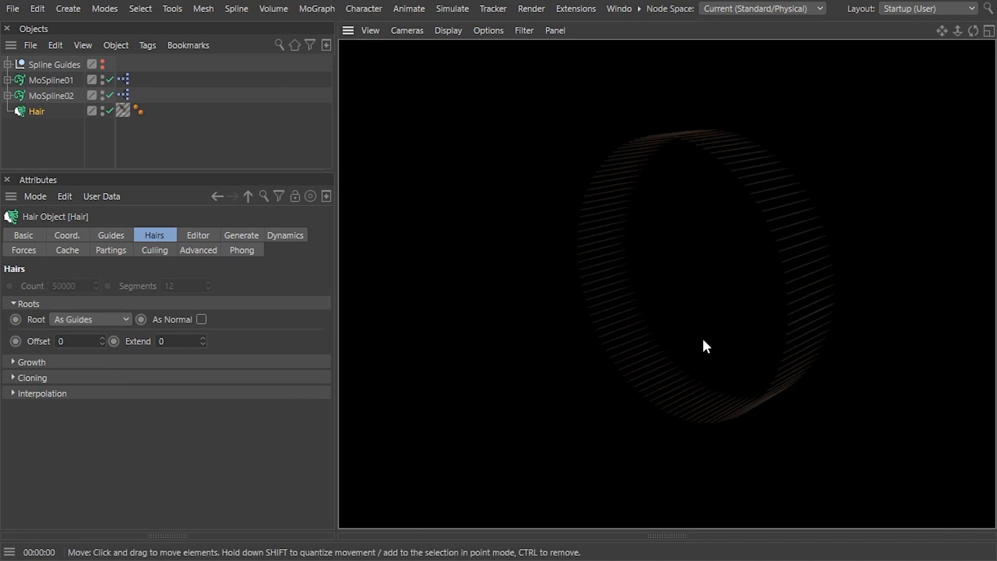
key(a)
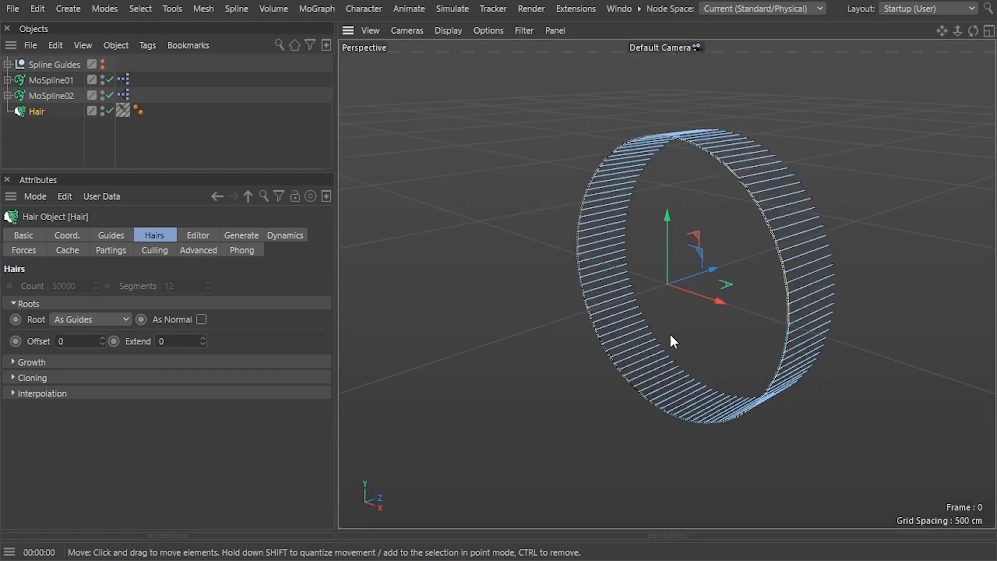
Step: Set the Hair guides' root option to Spline Uniform, try a guide count of 35 and undo that count change
click(110, 236)
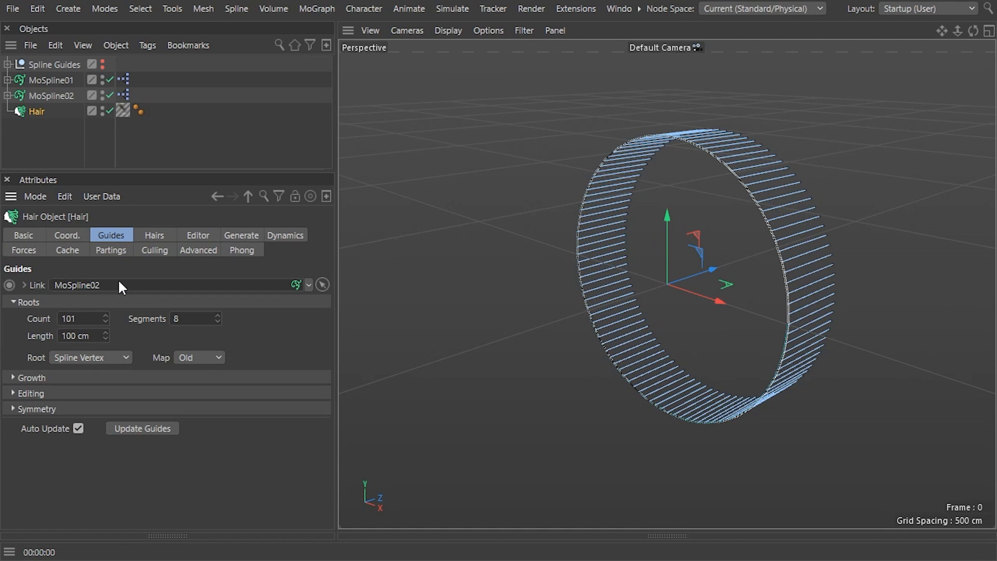
click(124, 358)
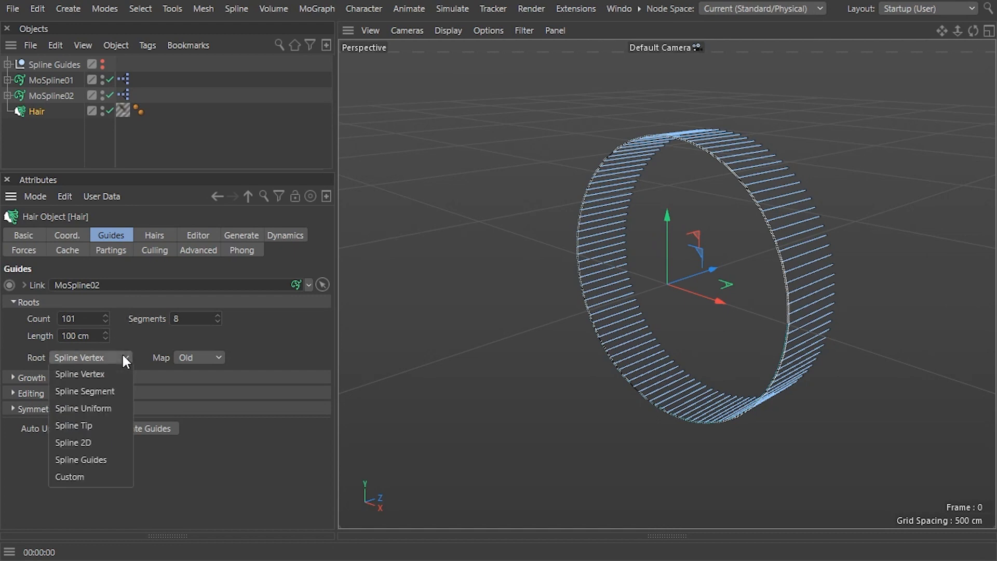
click(123, 408)
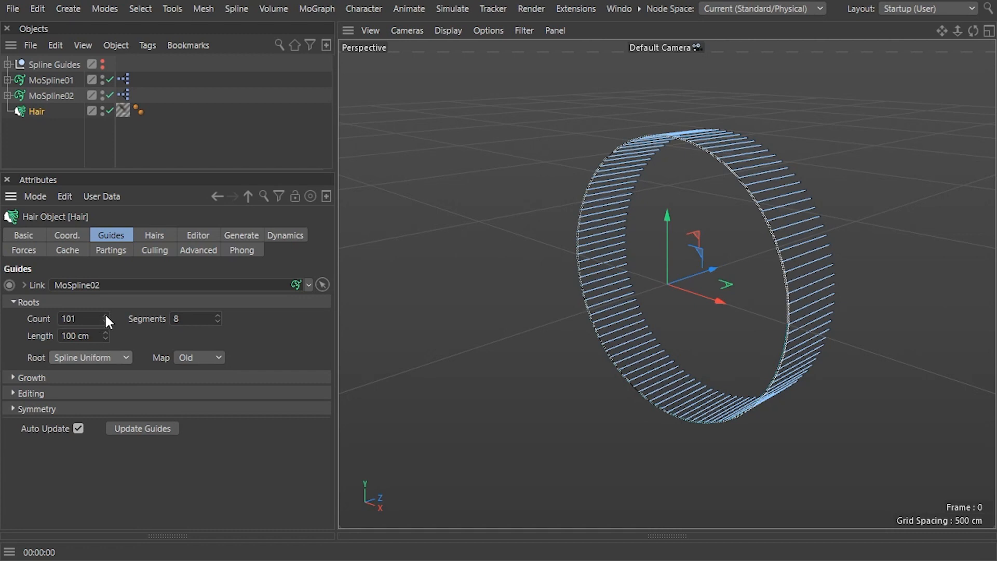
drag(106, 316, 80, 323)
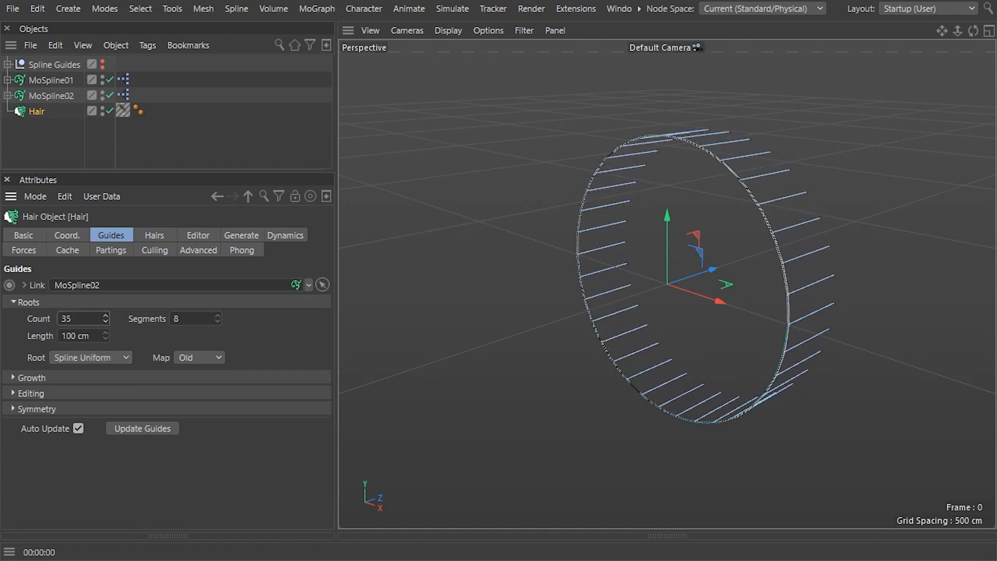
key(ctrl+z)
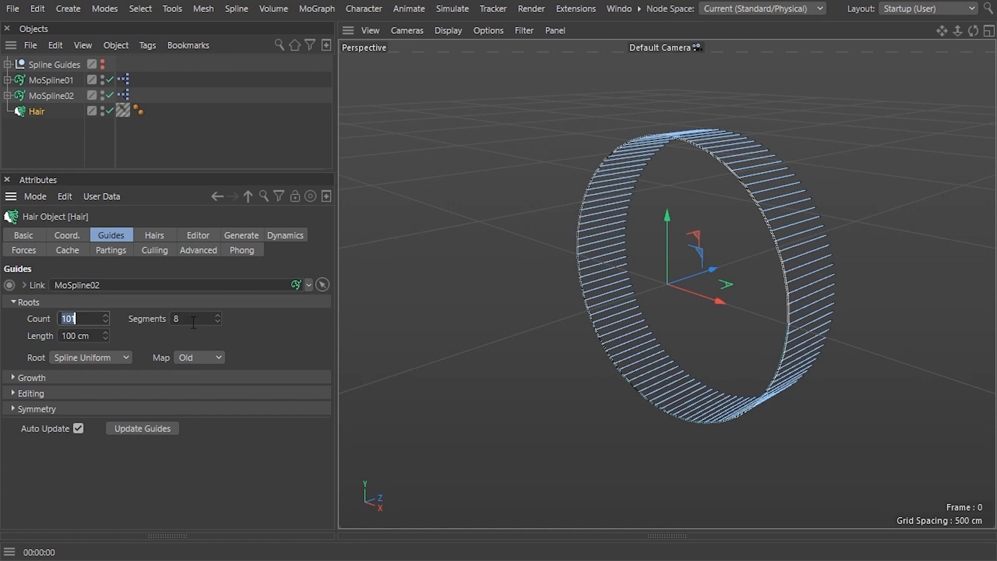
Step: Switch the hair mode to Points to display the guide points
click(453, 9)
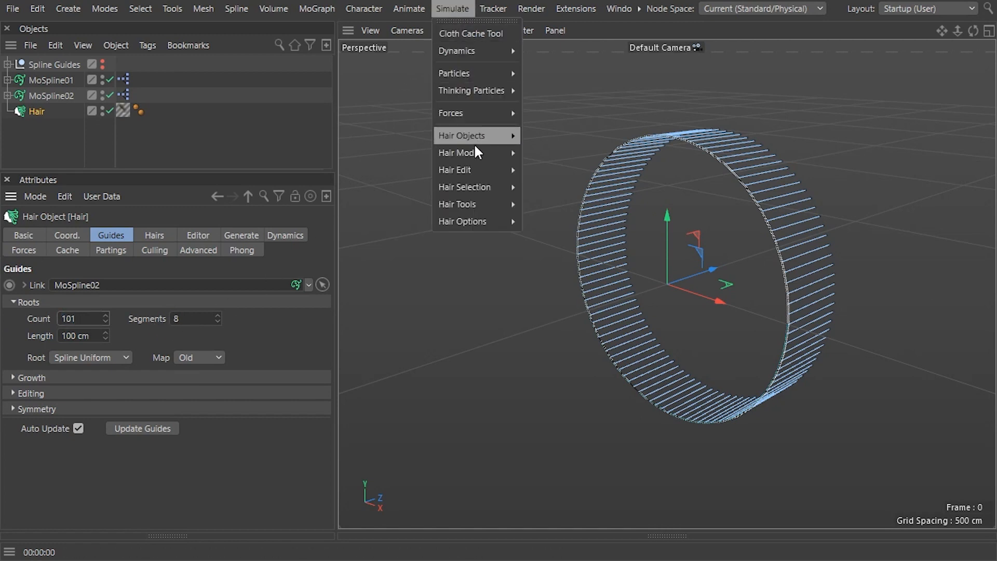
mouse_move(475, 152)
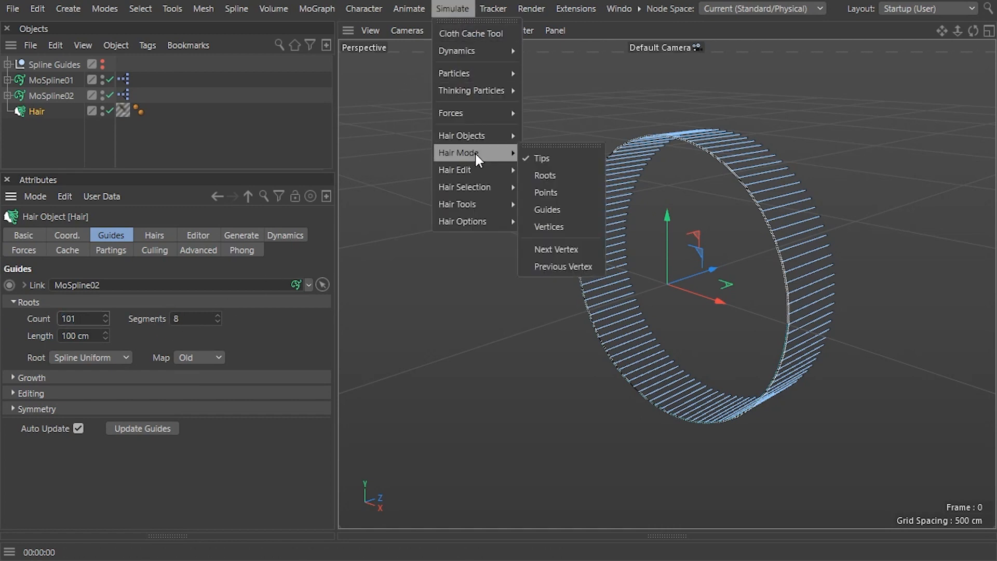
click(562, 196)
Step: Set the Hair guides' Segments to 1 while keeping the guide count at 101
key(Return)
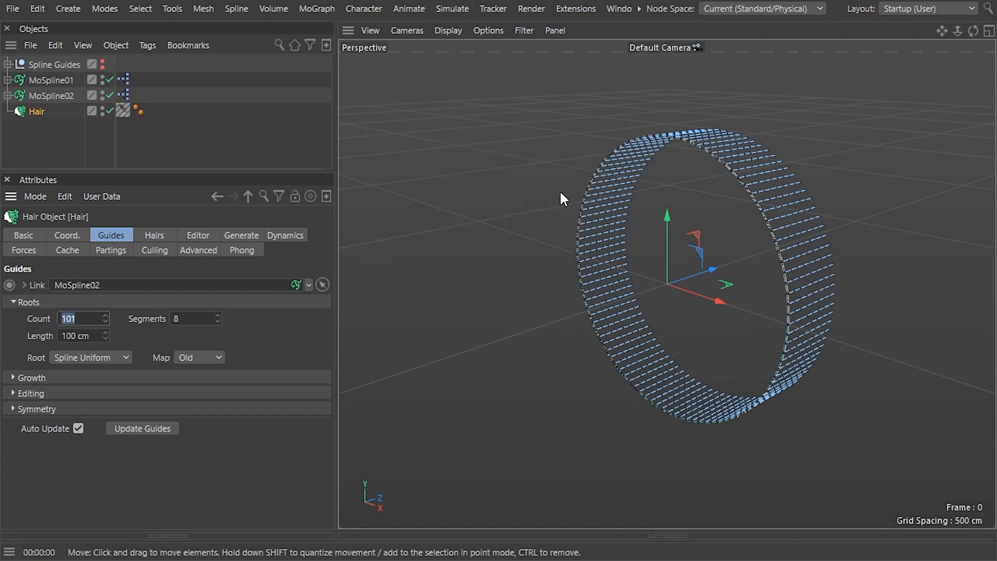
key(Tab)
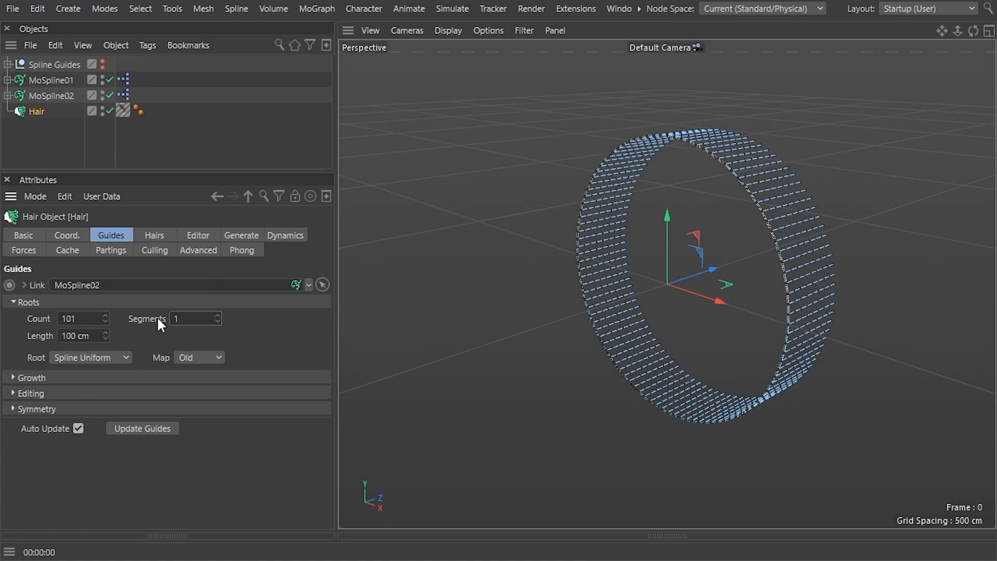
text(1)
key(Return)
Step: Add an XPresso tag to the Hair object
right_click(35, 108)
mouse_move(76, 140)
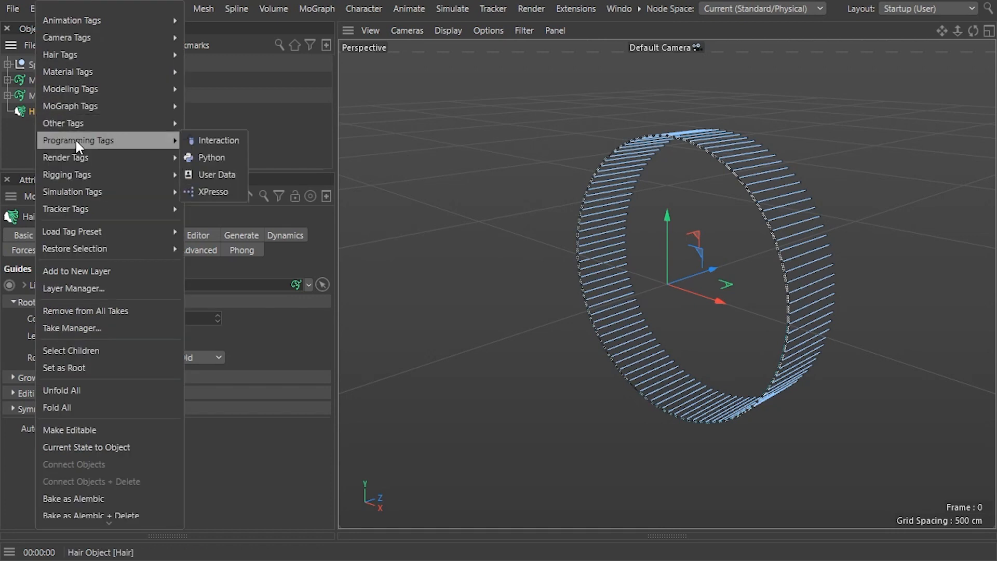
click(237, 194)
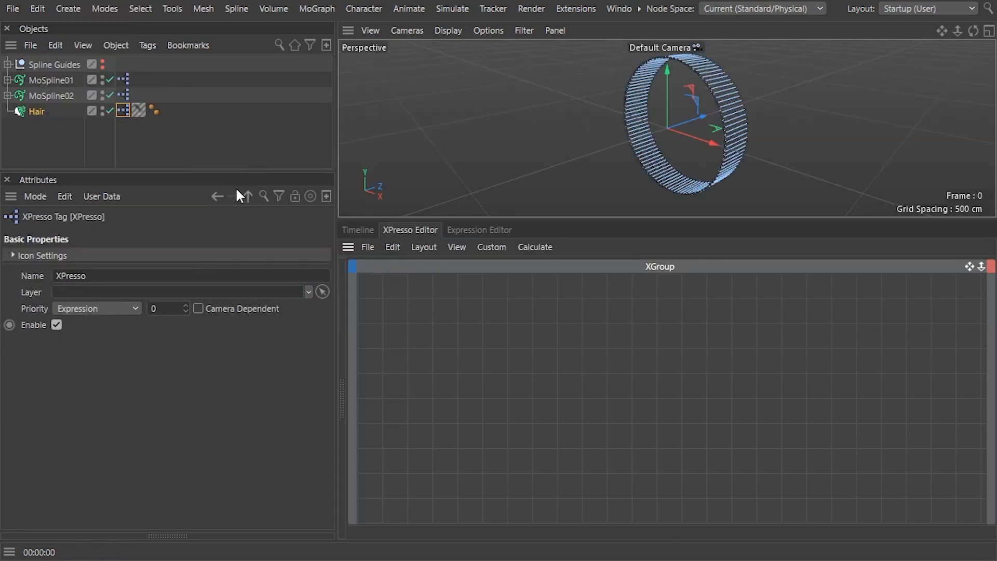
Step: Add a Hair Object node to the empty XPresso group of the Hair object's tag
scroll(732, 147, up, 6)
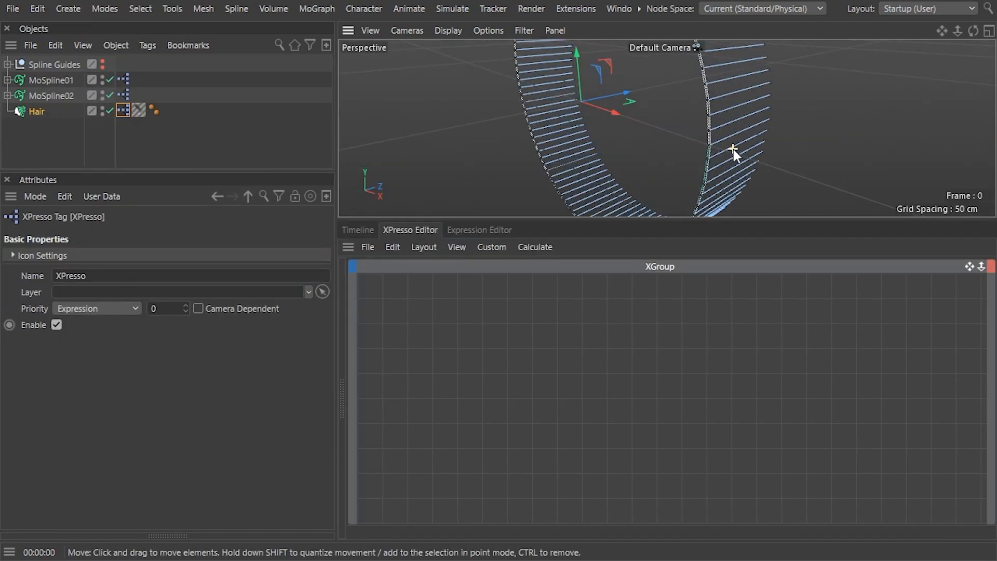
scroll(733, 149, up, 2)
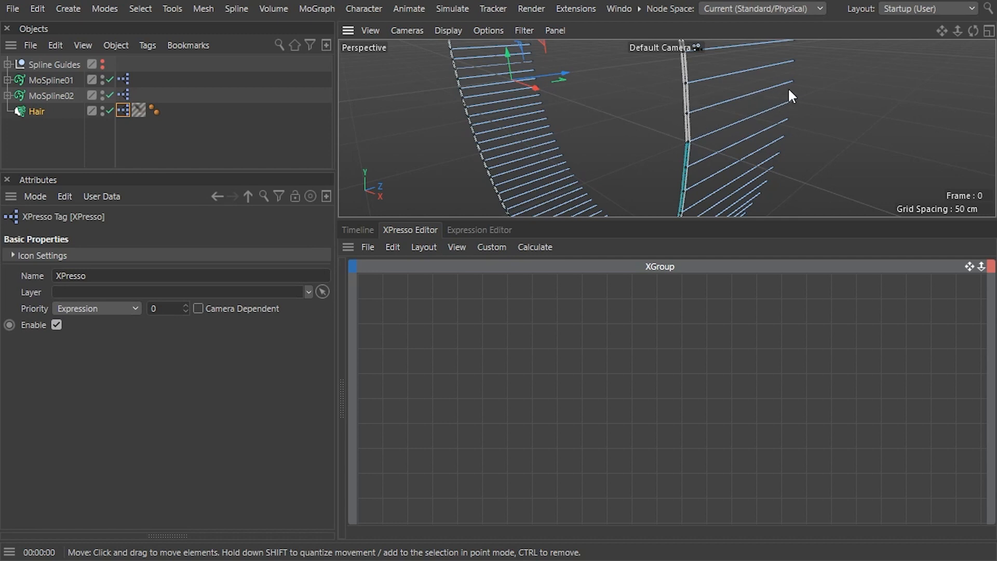
click(431, 362)
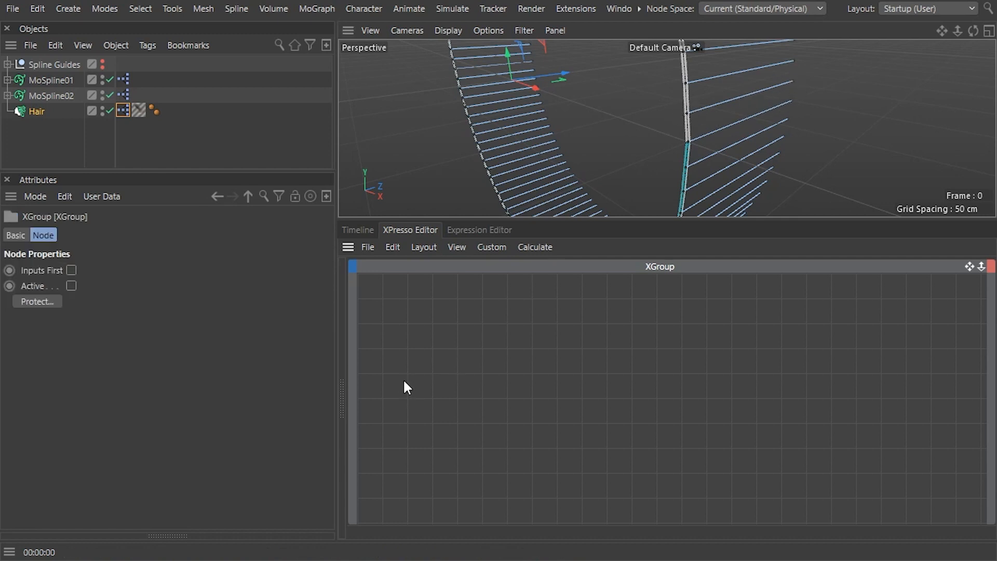
right_click(403, 378)
mouse_move(431, 330)
mouse_move(525, 330)
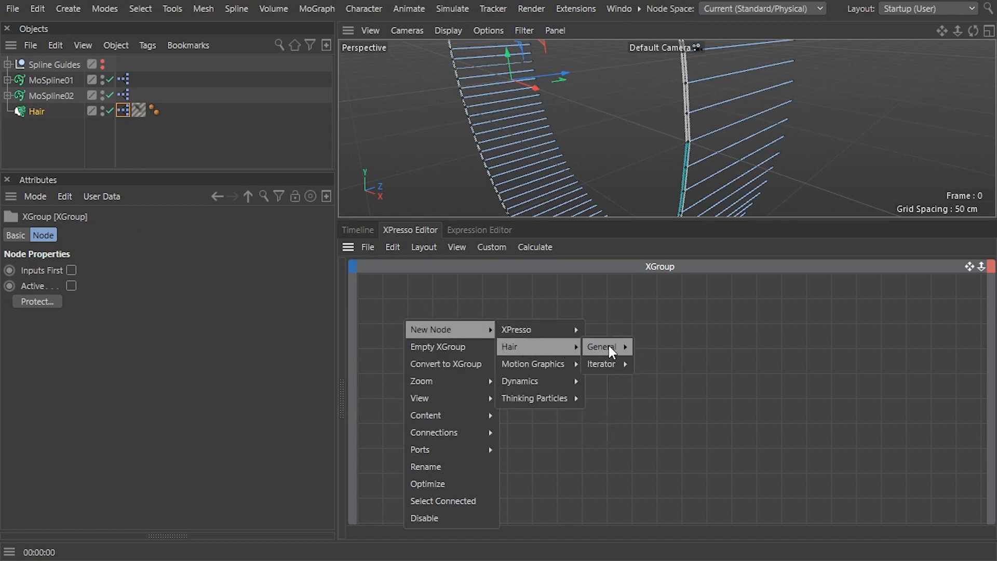
mouse_move(606, 346)
click(662, 380)
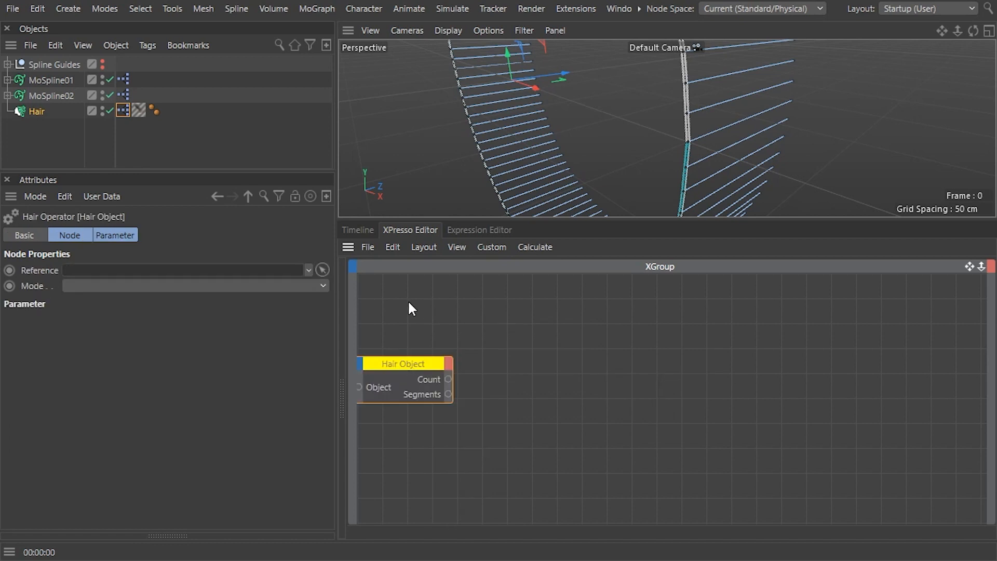
Step: Set the Hair Object node's mode to Guides and link the Hair object as its reference
click(294, 286)
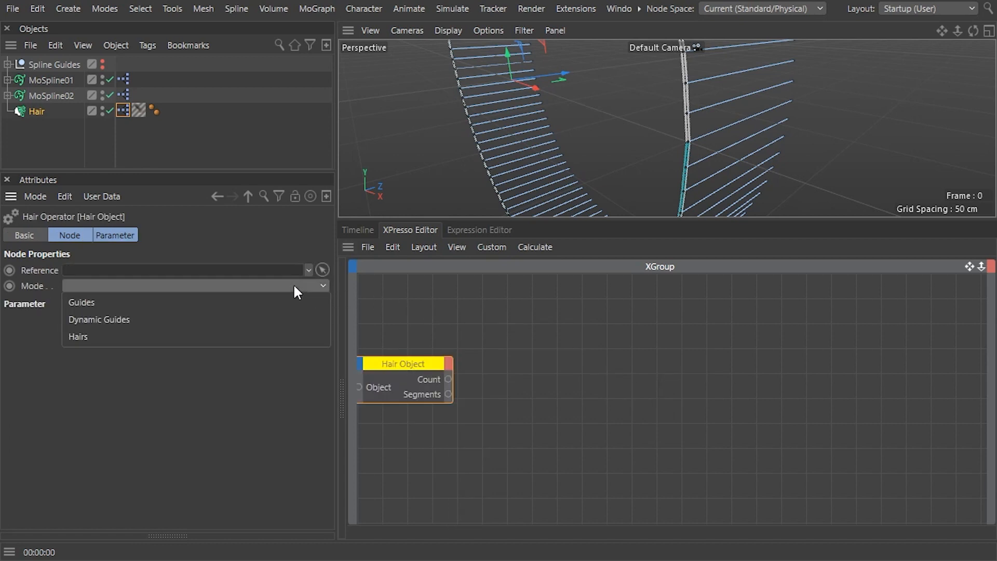
click(262, 302)
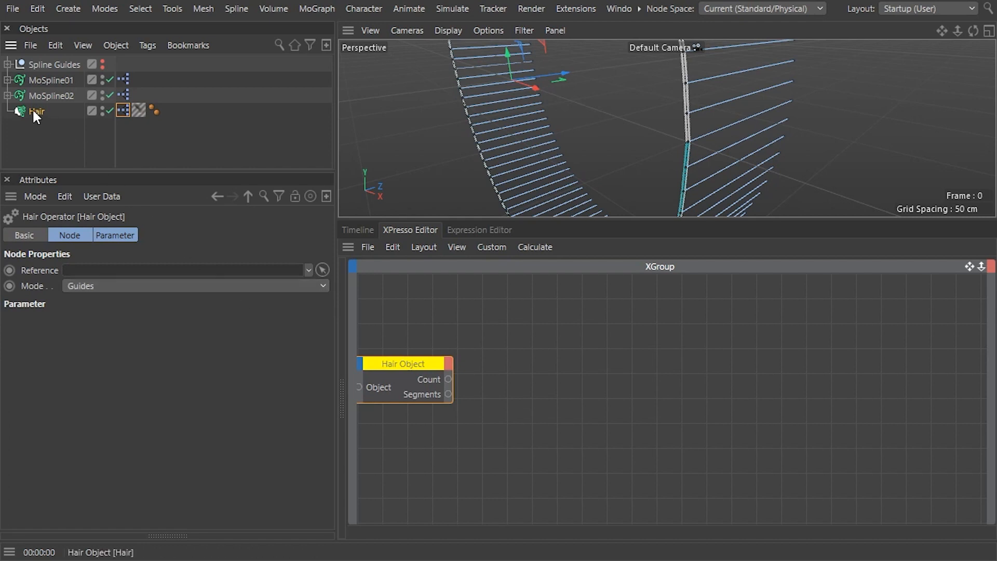
drag(32, 108, 114, 275)
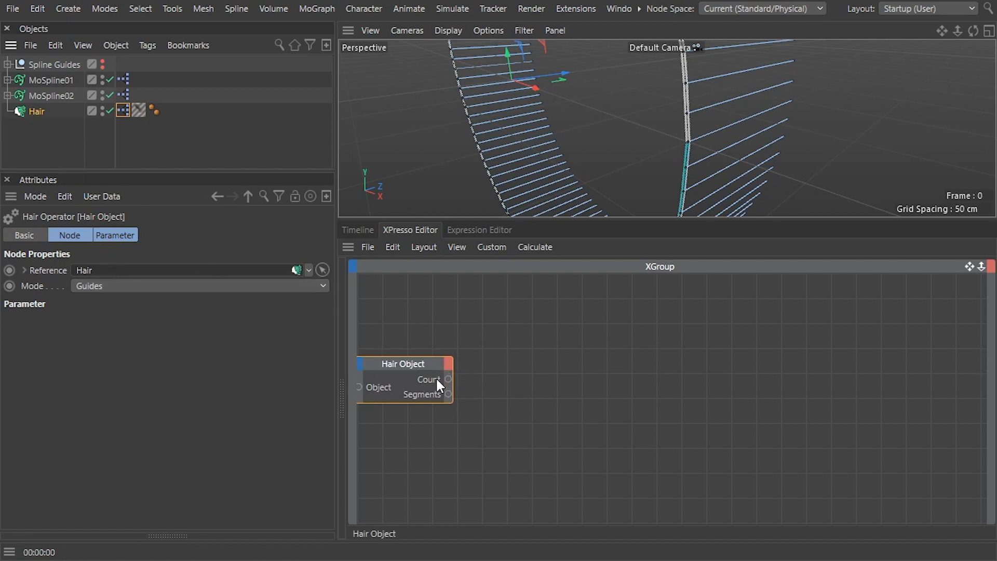
Step: Add a Math node set to Subtract that takes the Hair Object node's Count as first input and subtracts 1
right_click(507, 321)
mouse_move(526, 332)
mouse_move(663, 330)
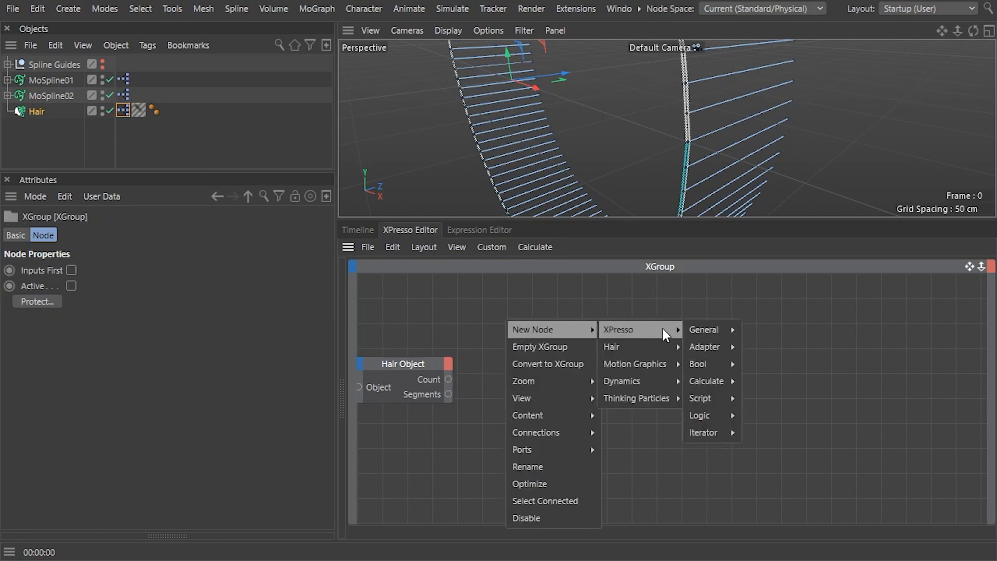
mouse_move(719, 379)
click(762, 398)
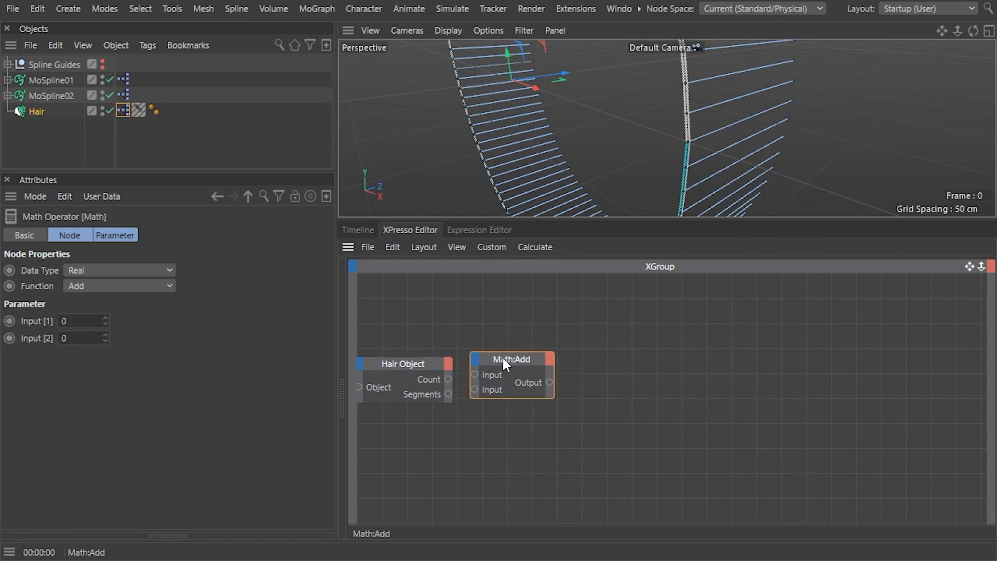
click(134, 285)
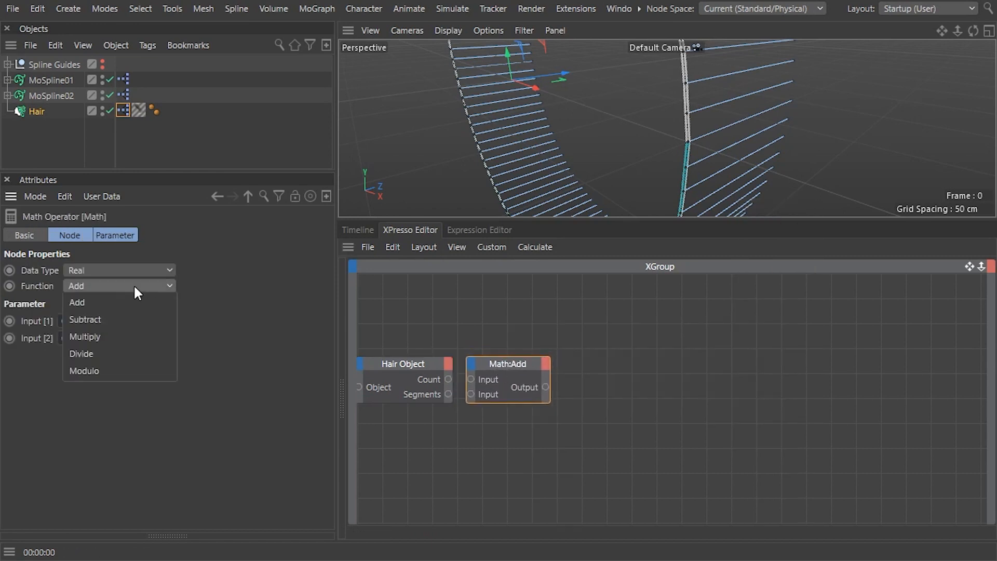
click(133, 318)
drag(449, 379, 470, 380)
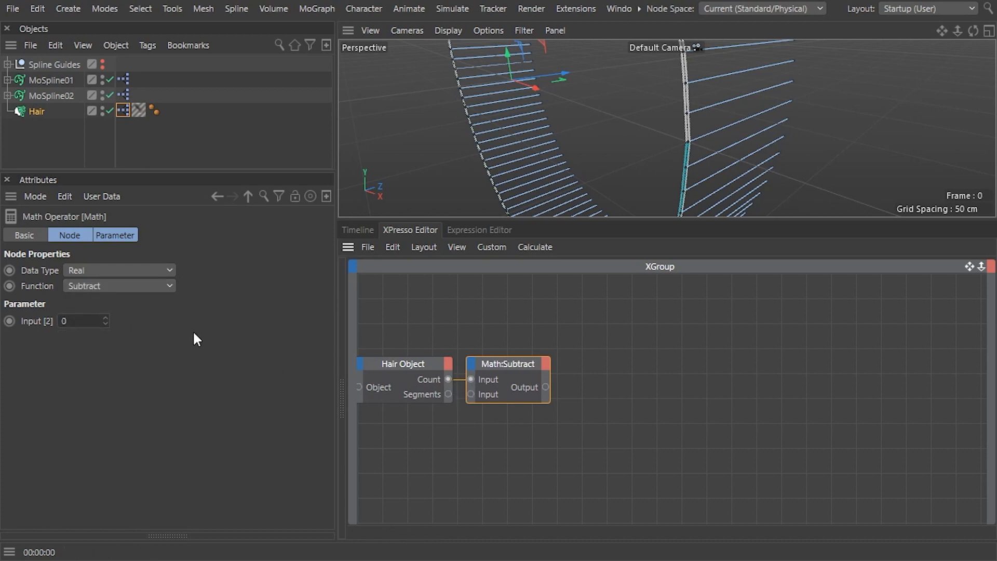
click(105, 318)
Step: Add an Iteration node to the XPresso graph and place it above and beyond the Math:Subtract node
right_click(603, 324)
mouse_move(712, 329)
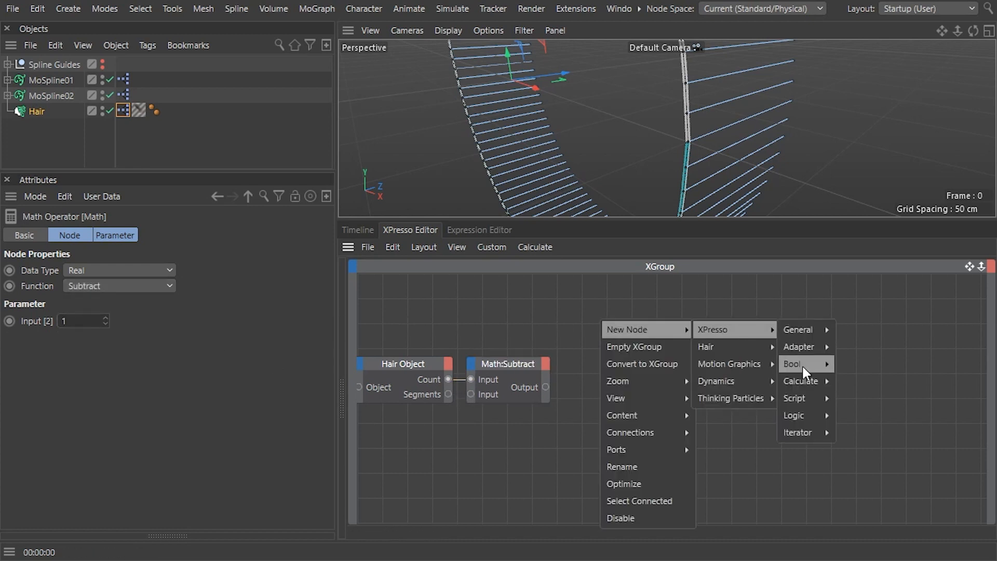
mouse_move(797, 432)
click(846, 449)
drag(584, 306, 590, 307)
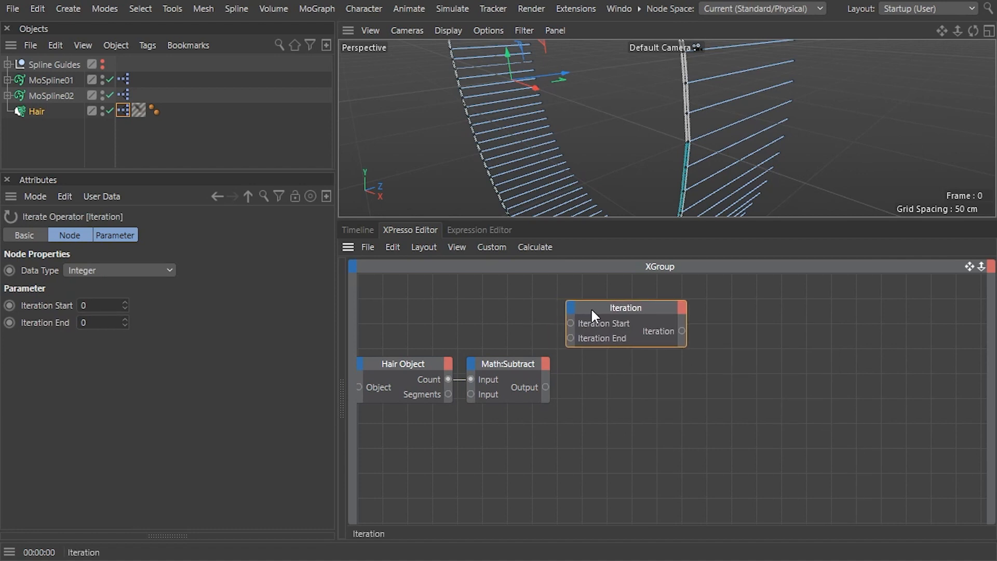
Step: Connect the Math:Subtract output to the Iteration node's Iteration End input and check both nodes' parameters
drag(545, 387, 571, 338)
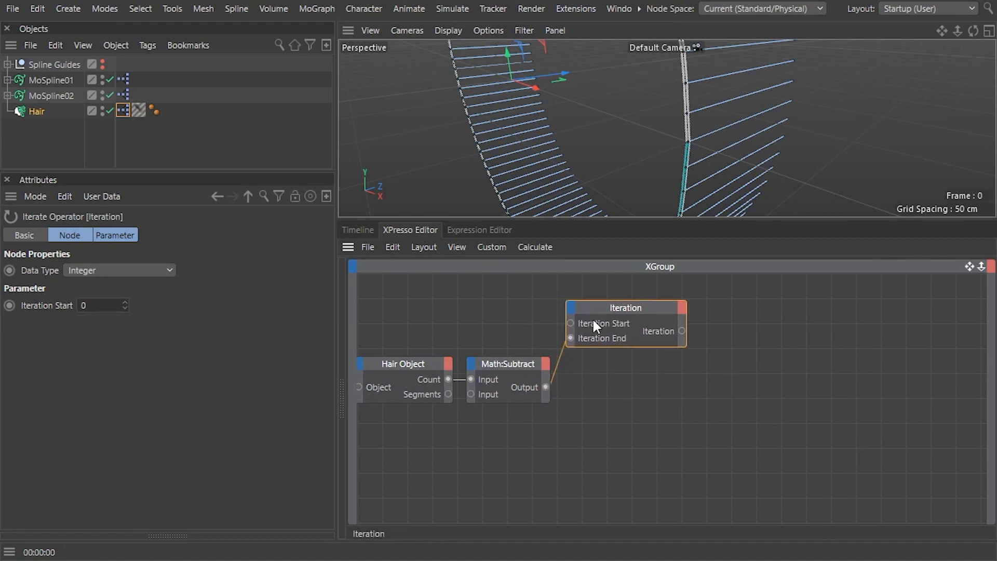
key(h)
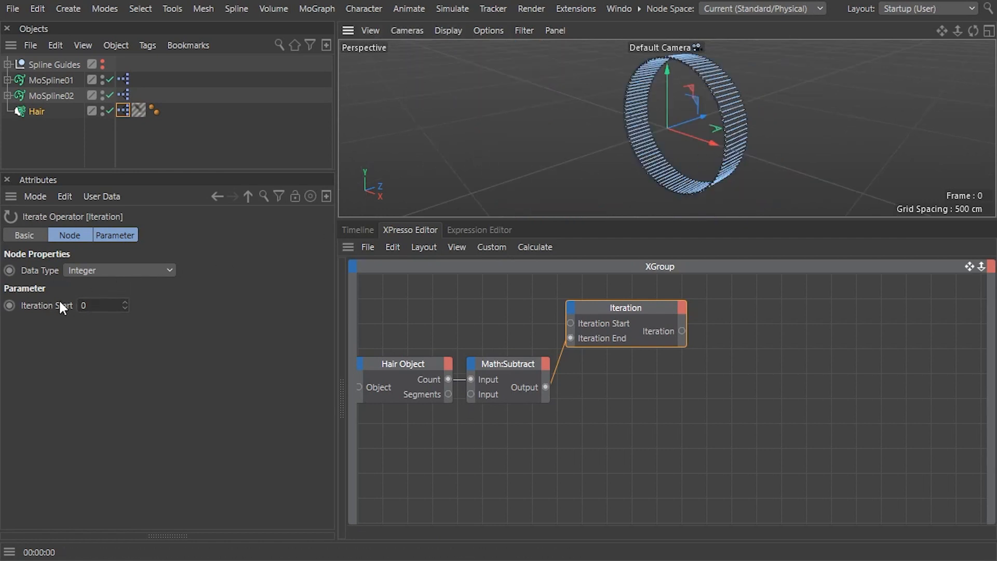
click(522, 365)
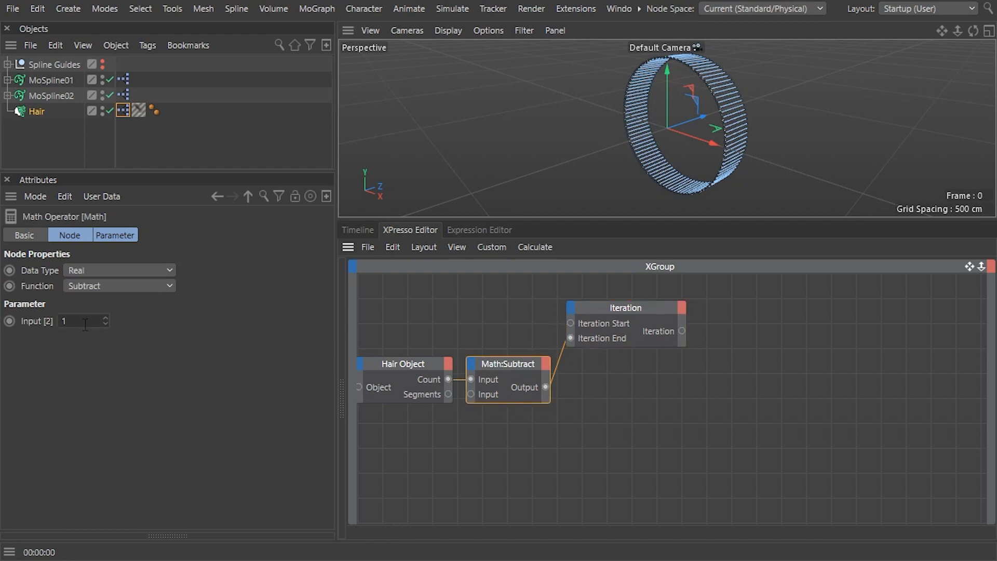
click(627, 308)
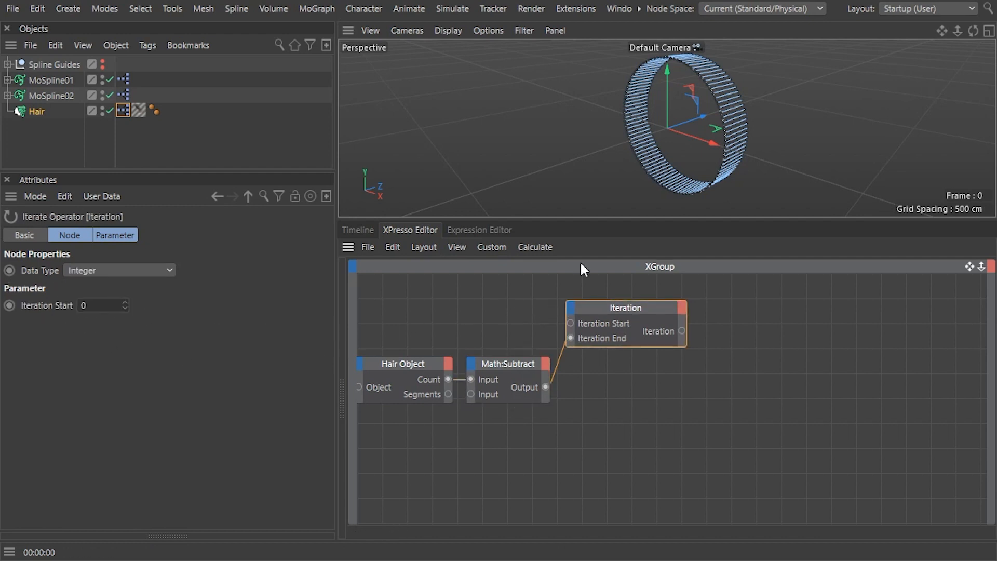
scroll(750, 120, up, 10)
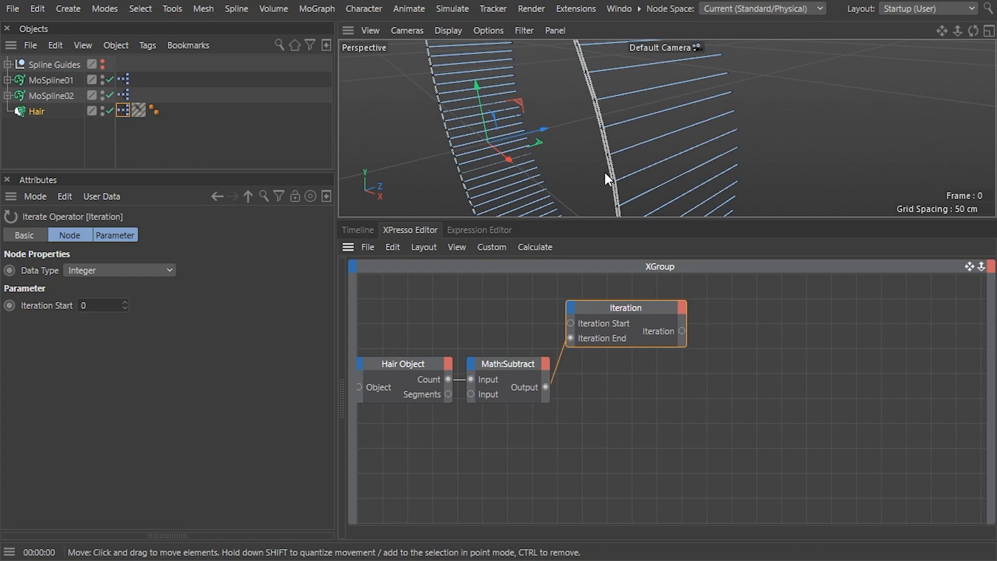
Step: Duplicate the Math:Subtract node as a Multiply node beside Iteration, feed Iteration into its first input and set Input [2] to 2
click(500, 361)
key(ctrl+c)
key(ctrl+v)
click(114, 285)
click(115, 336)
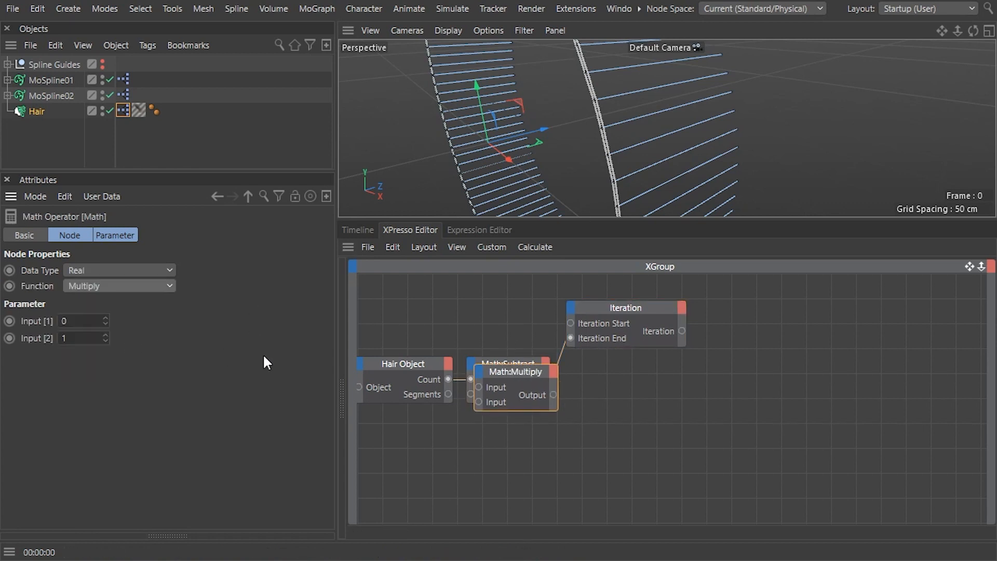
drag(501, 369, 735, 304)
drag(682, 330, 711, 322)
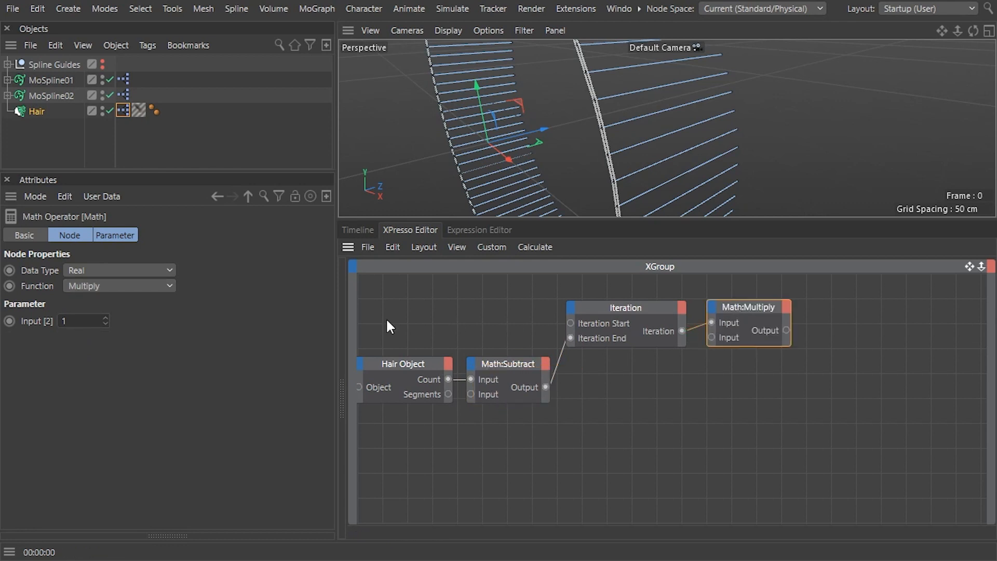
click(105, 317)
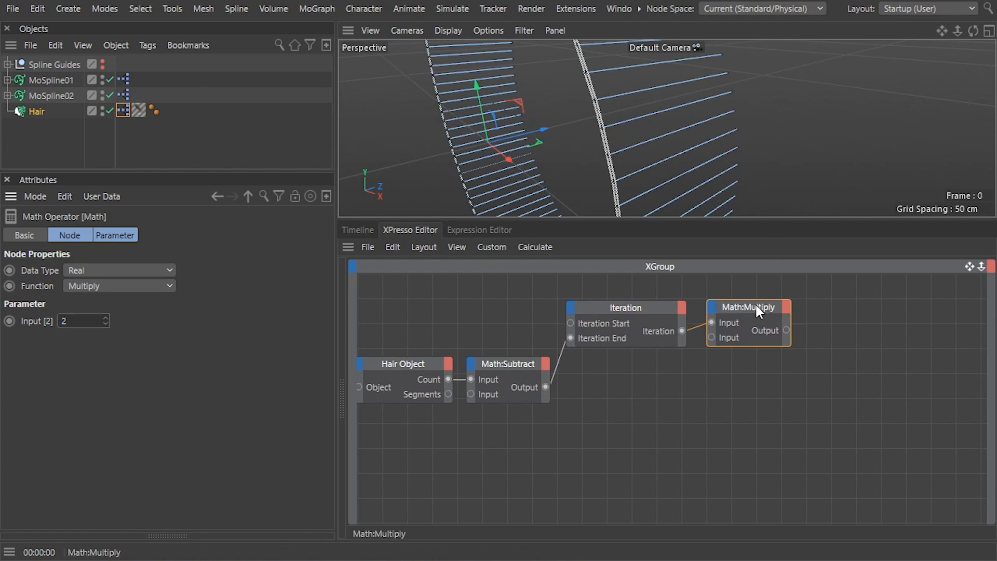
Step: Duplicate the Math:Multiply node as an Add node with Input [2] set to 1 and feed the Multiply output into its first input
ctrl+drag(755, 303, 835, 303)
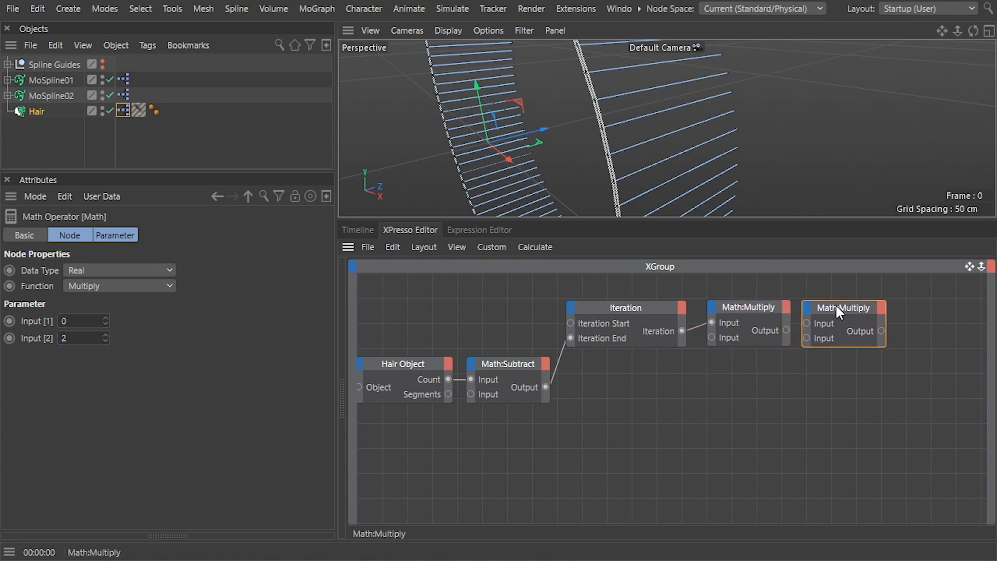
click(116, 284)
click(118, 304)
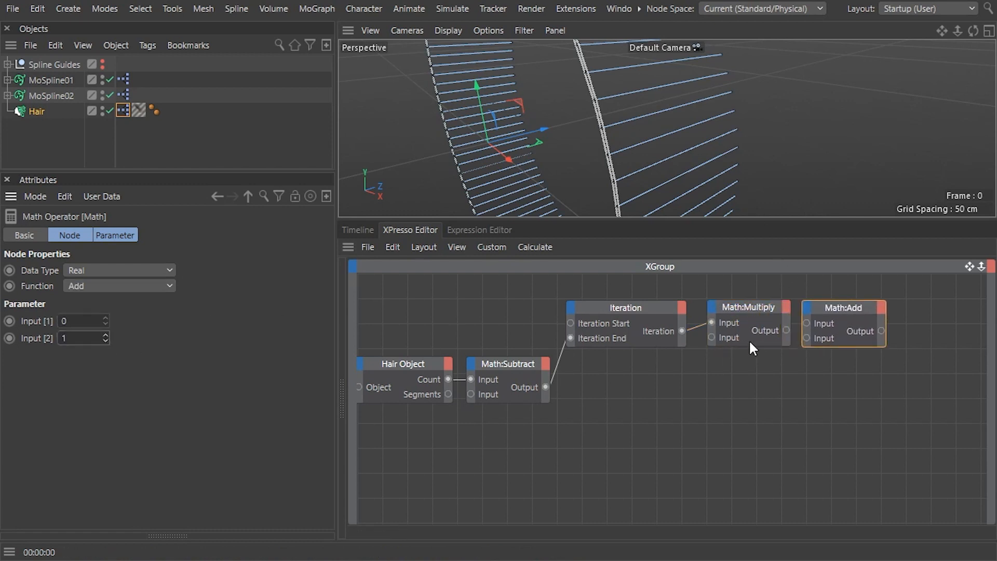
drag(786, 330, 807, 325)
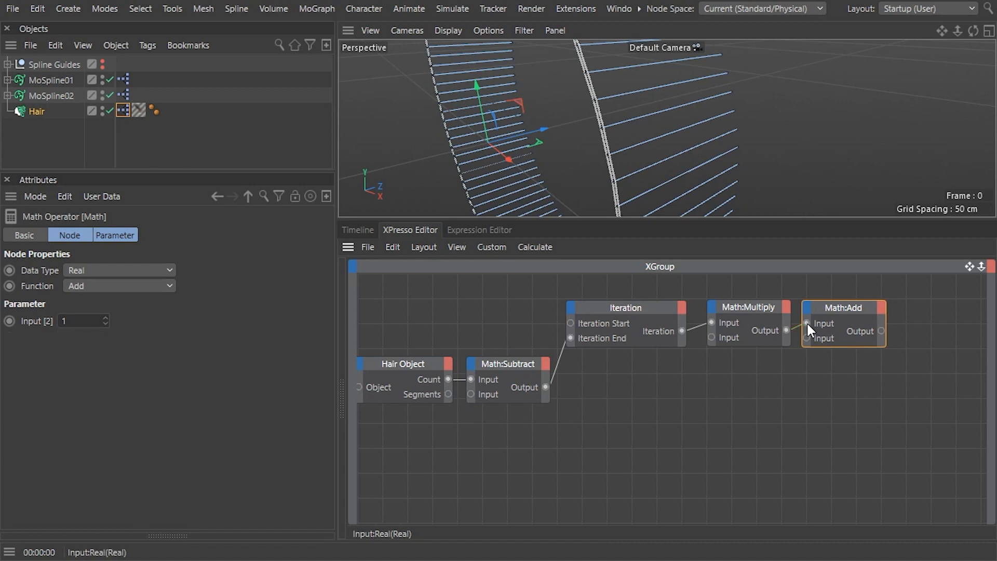
Step: Add a Hair Points node to the graph, set its mode to Guides and link the Hair object as its reference
right_click(873, 336)
mouse_move(873, 346)
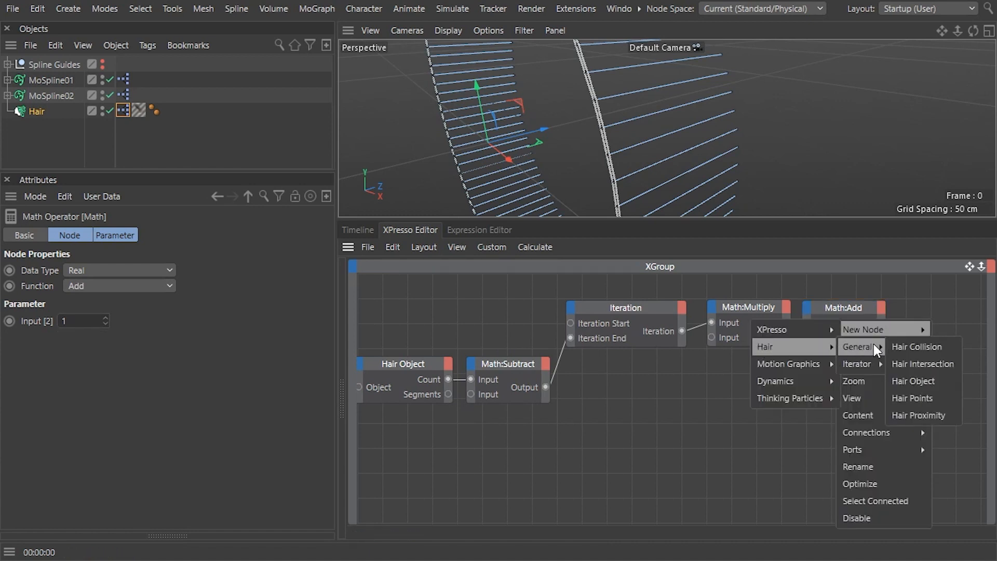
click(935, 394)
click(102, 285)
click(103, 300)
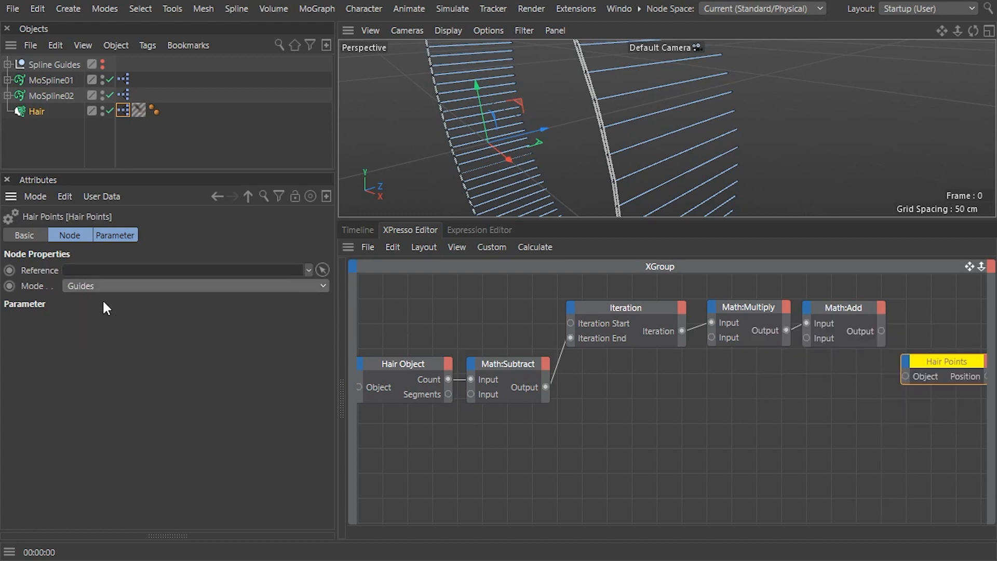
click(322, 270)
click(36, 112)
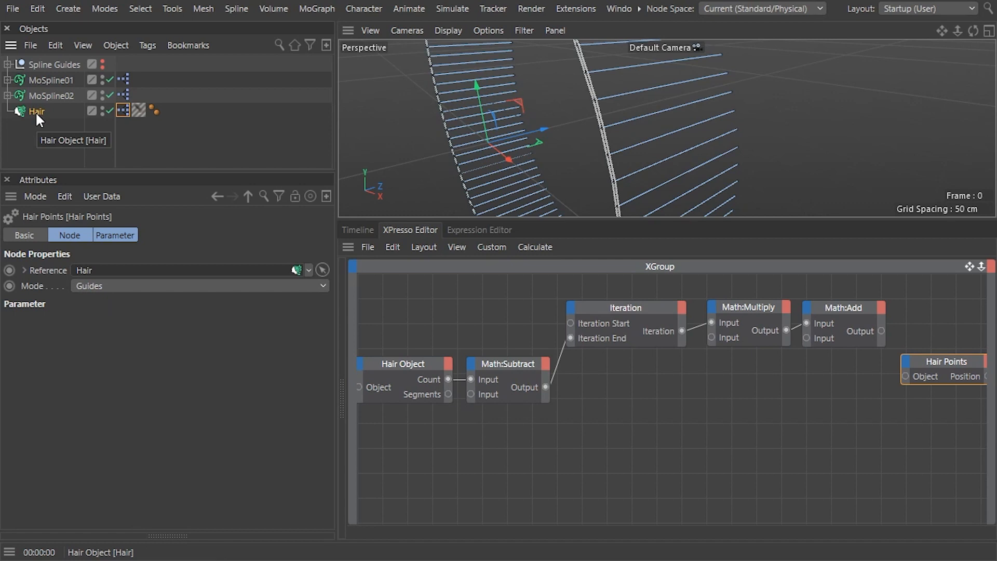
Step: Add an Index input to the Hair Points node, connect the Math:Add output to it and optimize the node's size
click(906, 361)
click(924, 398)
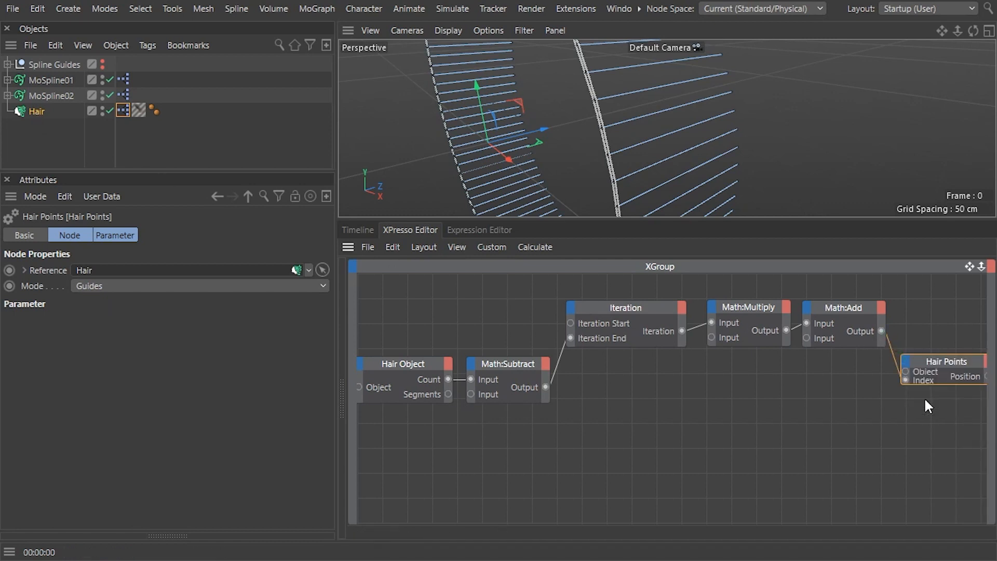
right_click(933, 357)
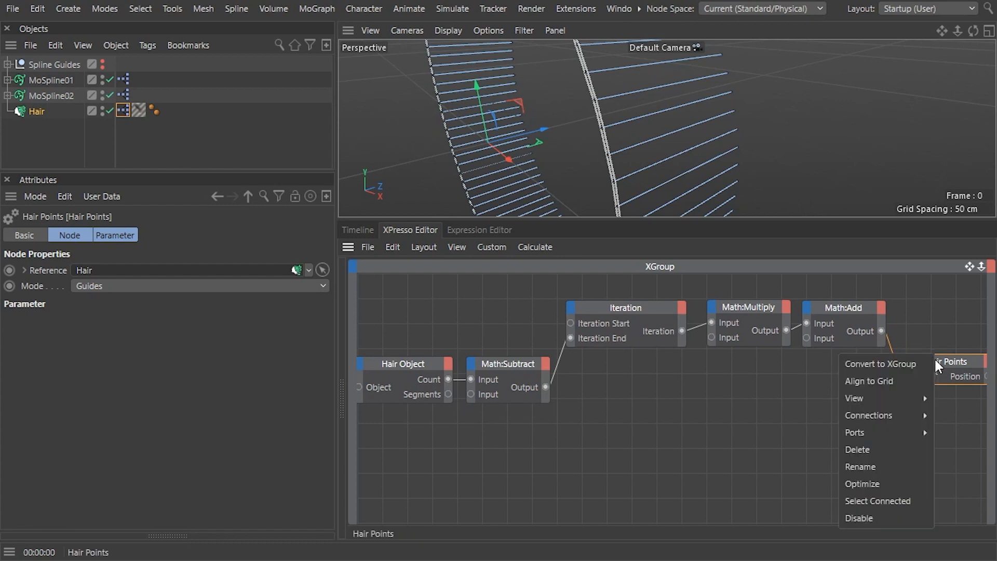
click(893, 484)
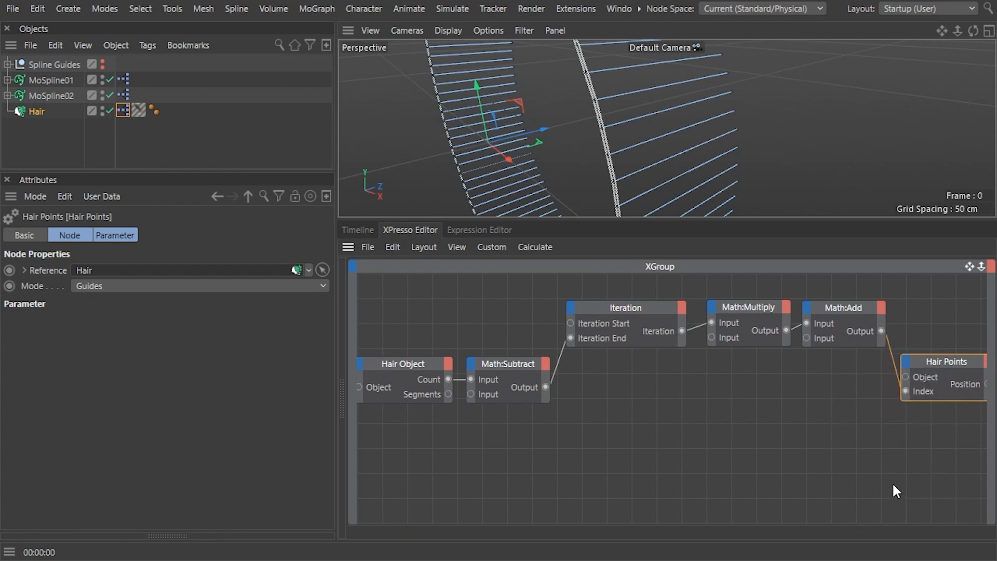
Step: Add an XPresso Spline node to the graph below the Math:Add node
right_click(809, 408)
mouse_move(828, 327)
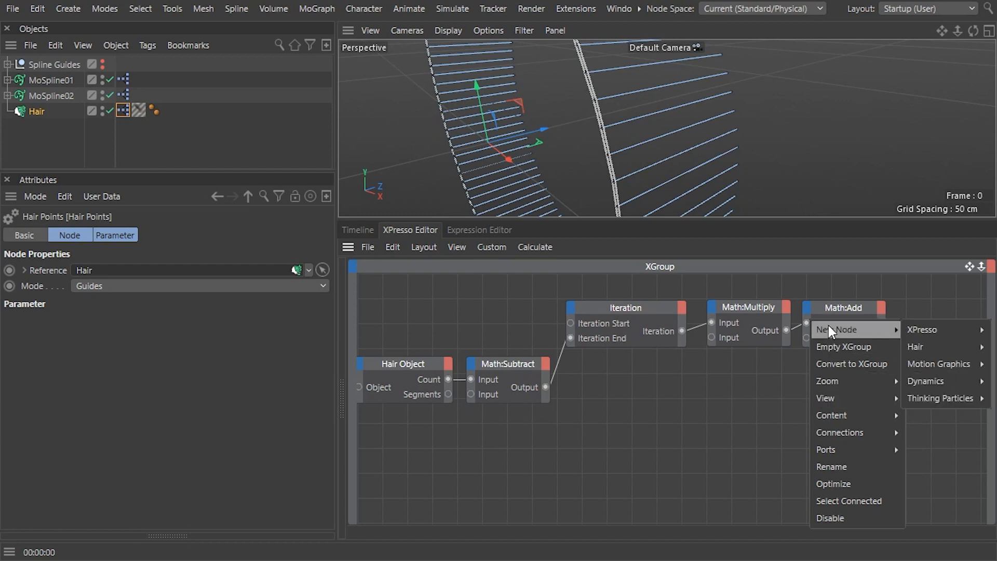
mouse_move(928, 326)
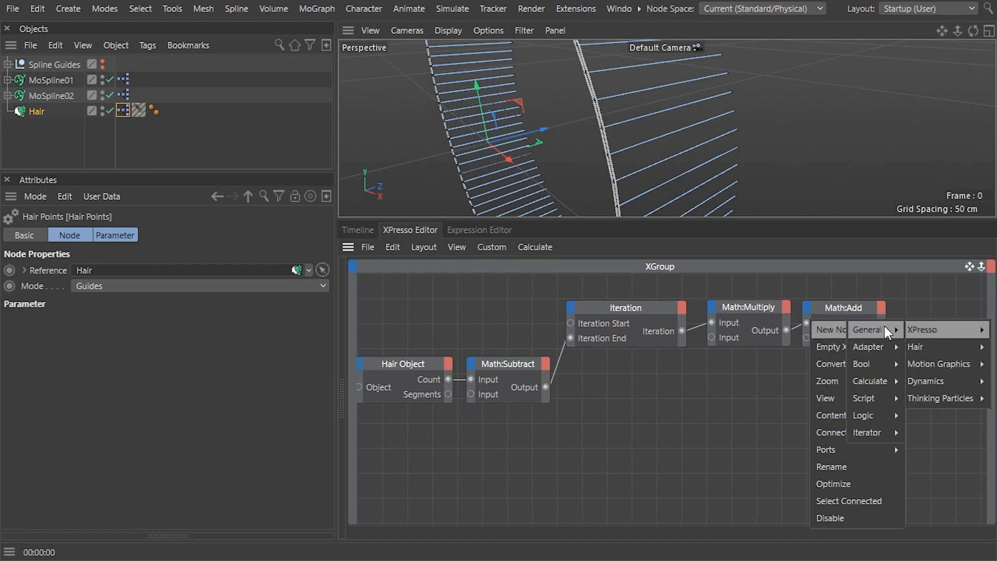
mouse_move(888, 331)
click(846, 409)
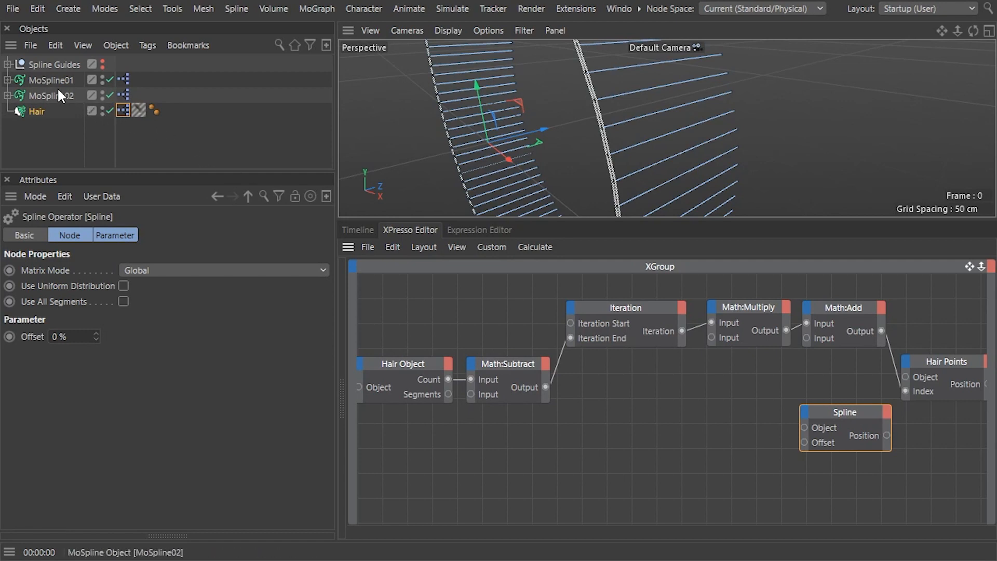
Step: Bring MoSpline01 into the graph with an Object output and connect it to the Spline node's Object input
drag(48, 79, 761, 376)
click(780, 371)
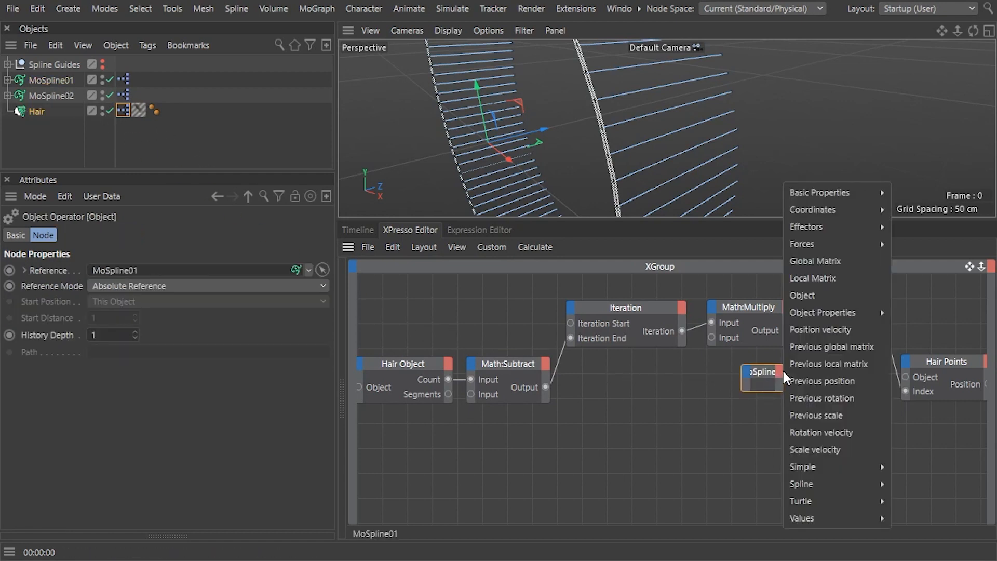
click(792, 295)
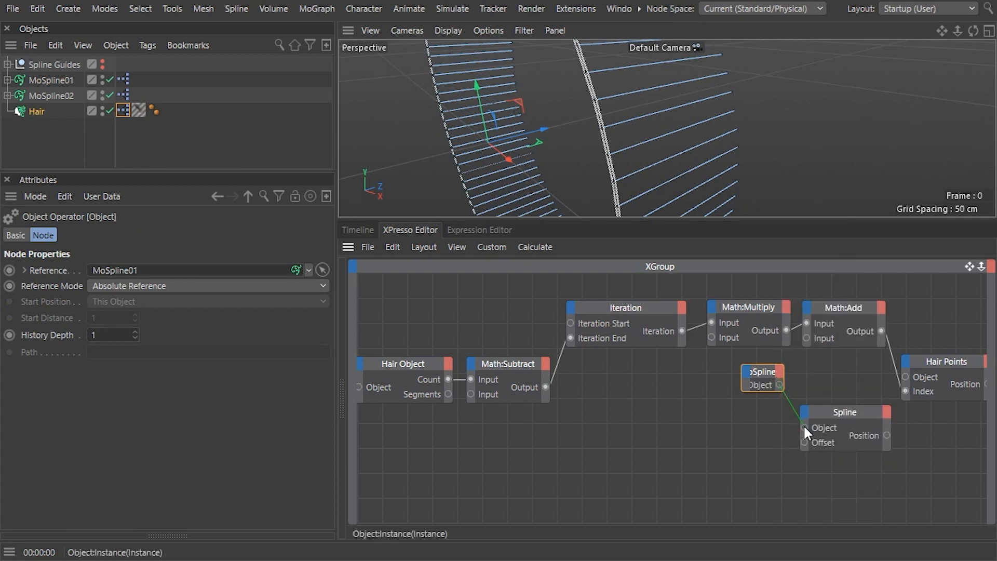
drag(803, 424, 803, 425)
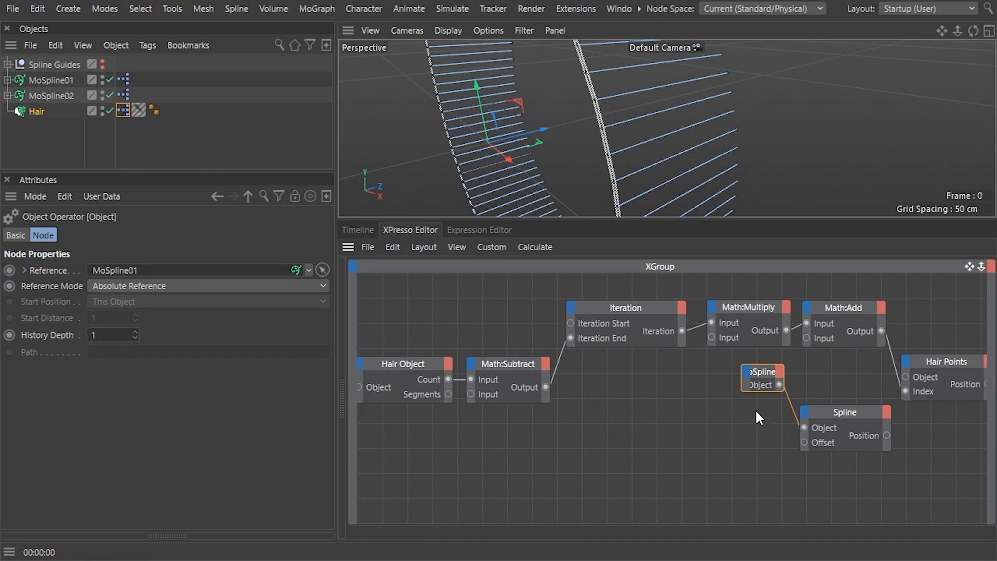
Step: Duplicate Math:Subtract as a Divide node that divides Iteration by the Subtract output, and connect its result to the Spline node's Offset
click(504, 366)
ctrl+drag(499, 360, 720, 413)
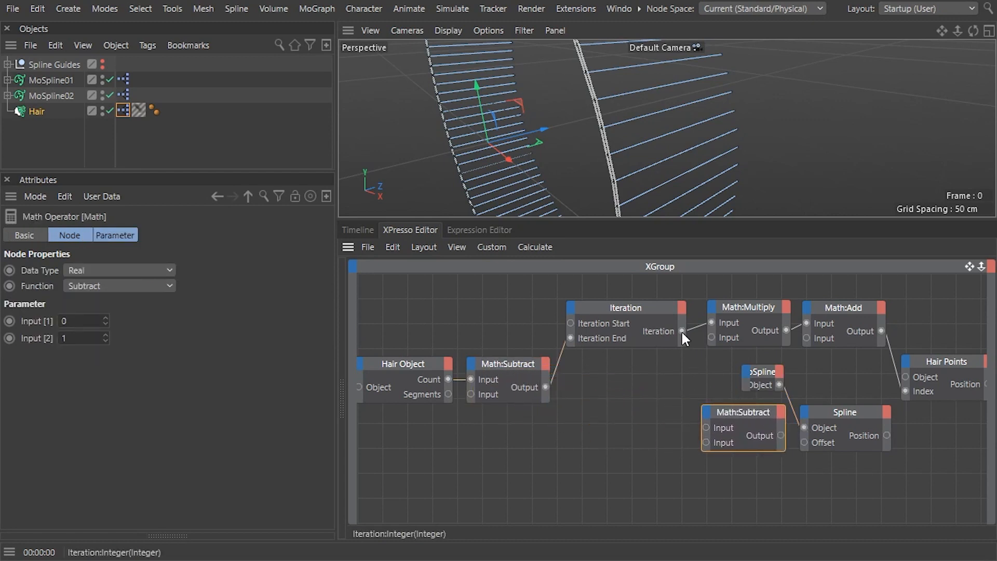
drag(682, 331, 705, 428)
click(104, 287)
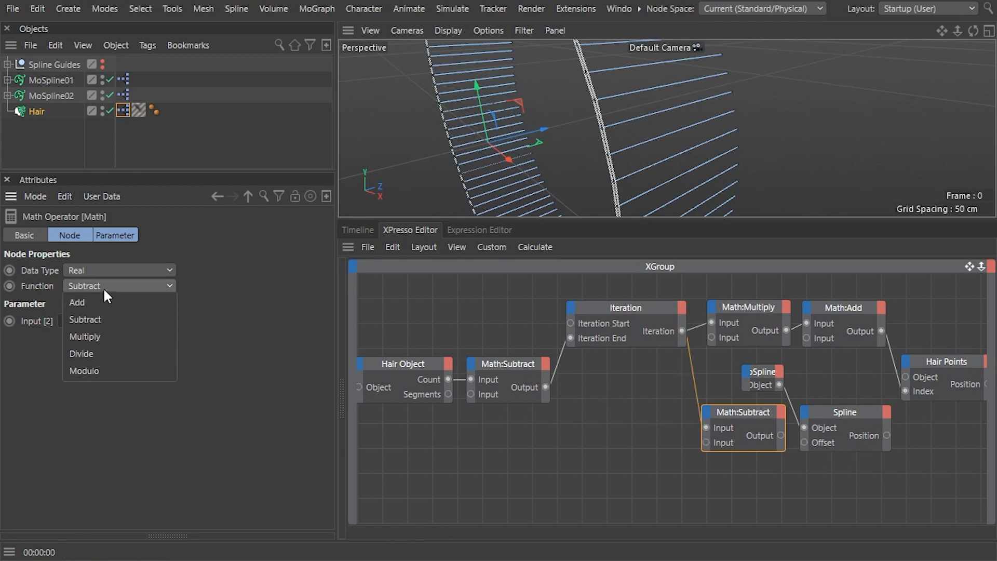
click(113, 353)
drag(546, 386, 705, 442)
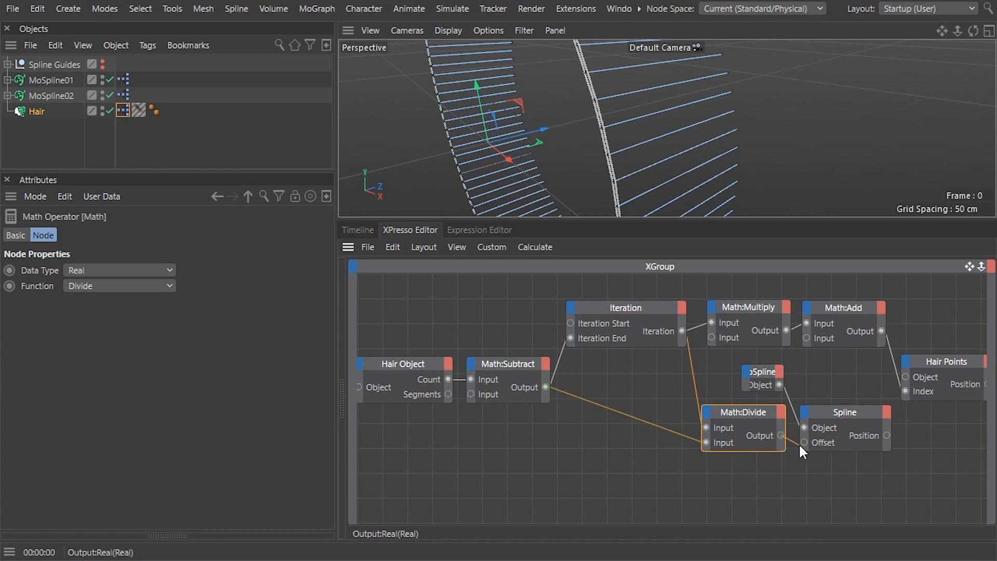
drag(802, 441, 802, 441)
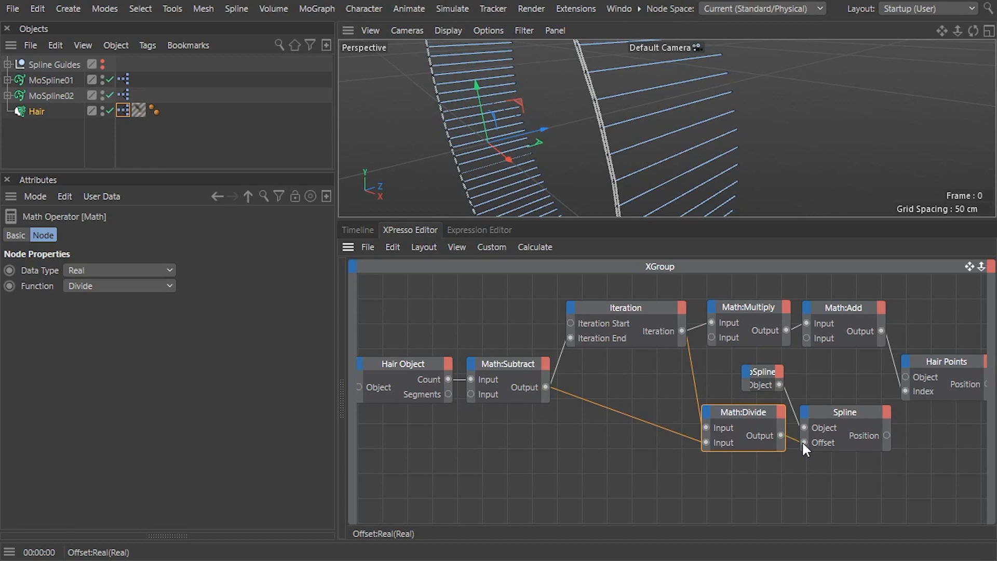
Step: Add a Position input to the Hair Points node and connect the Spline node's Position output to it
drag(886, 436, 898, 397)
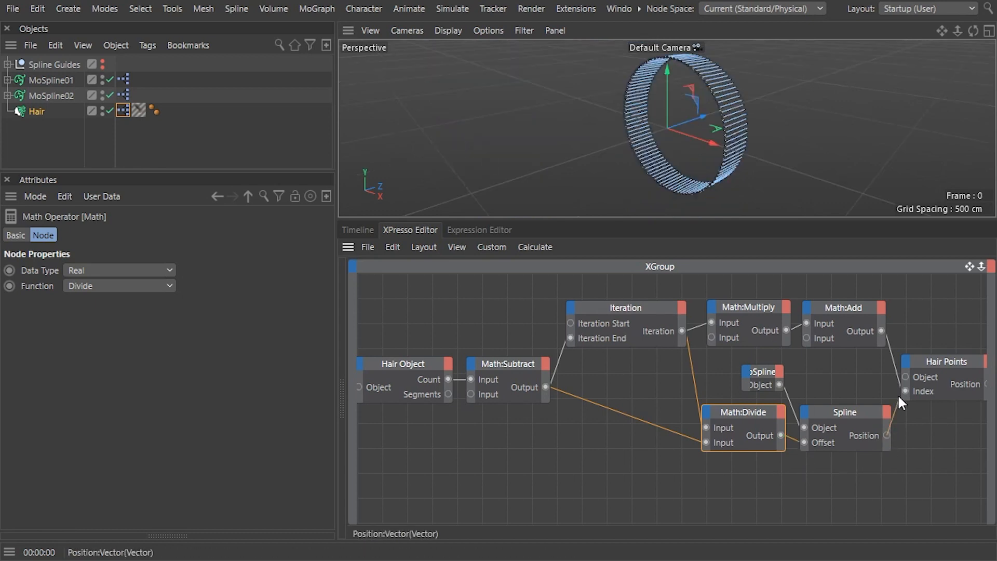
click(906, 361)
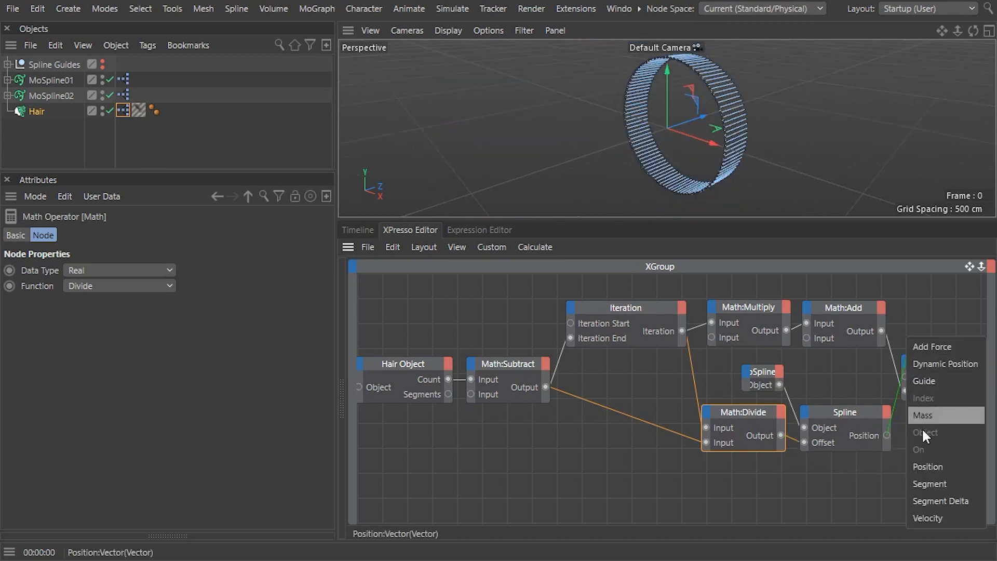
click(932, 468)
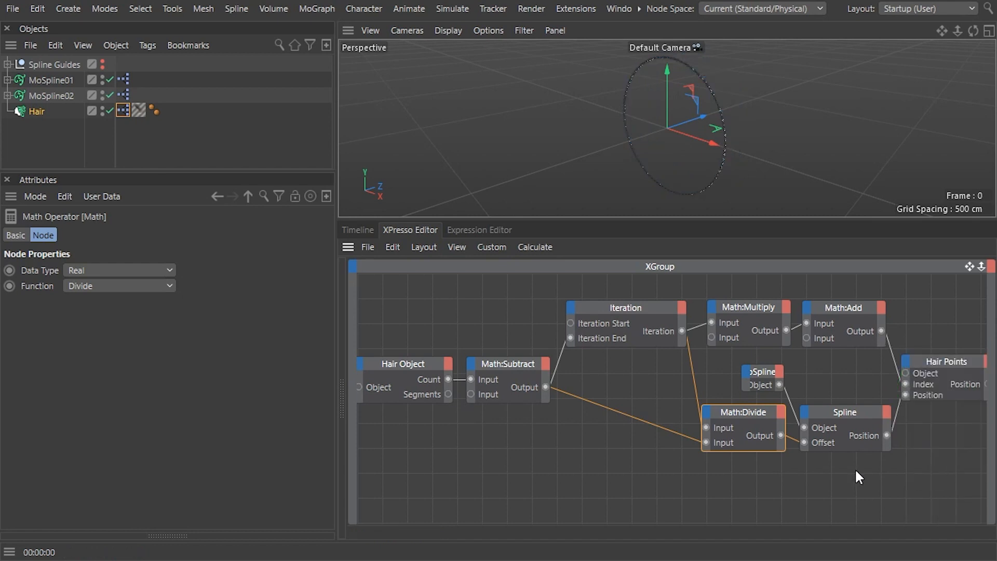
Step: Set the priority of the Hair object's XPresso tag to Generators with a value of 1
right_click(457, 450)
mouse_move(471, 417)
click(579, 413)
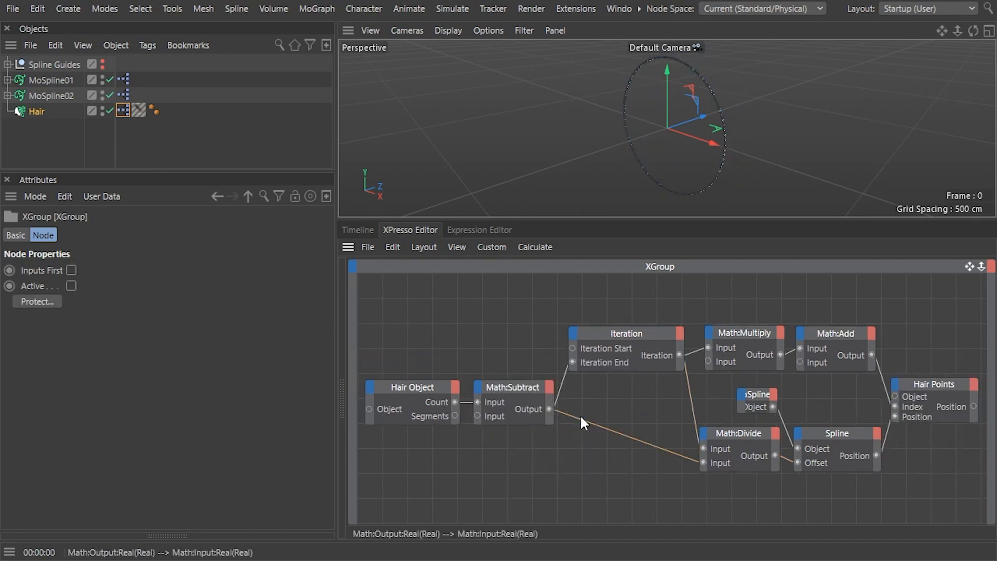
click(120, 110)
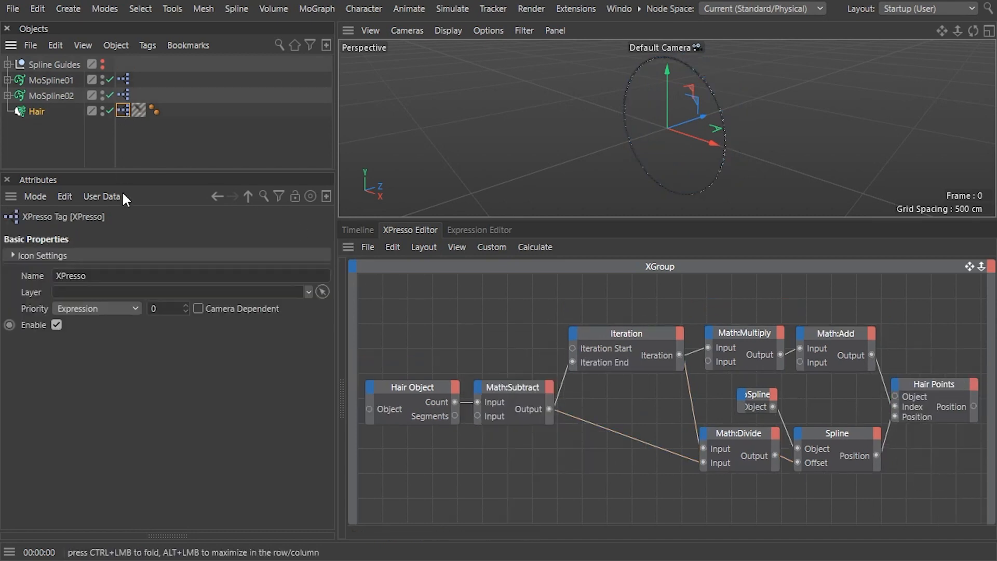
click(125, 308)
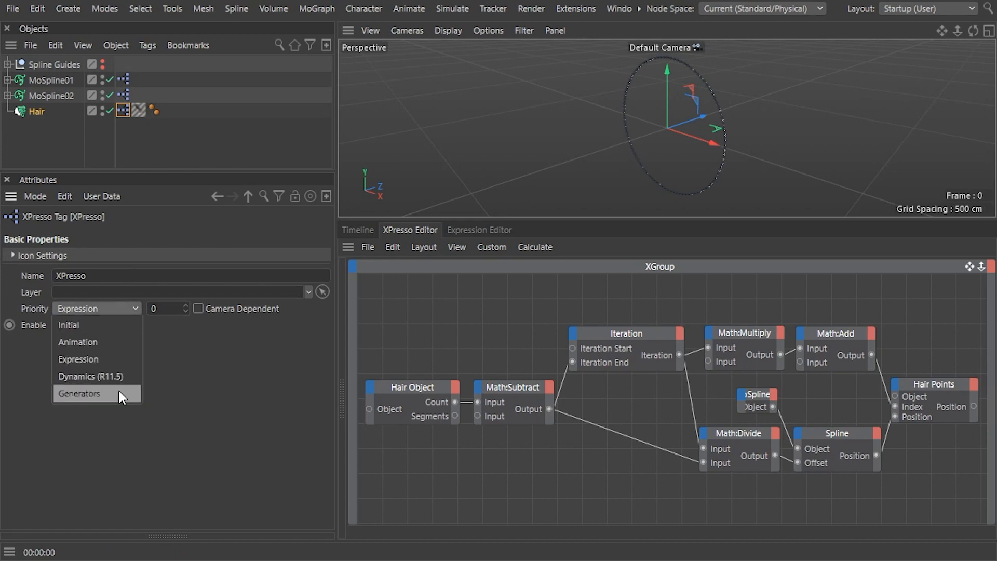
click(77, 393)
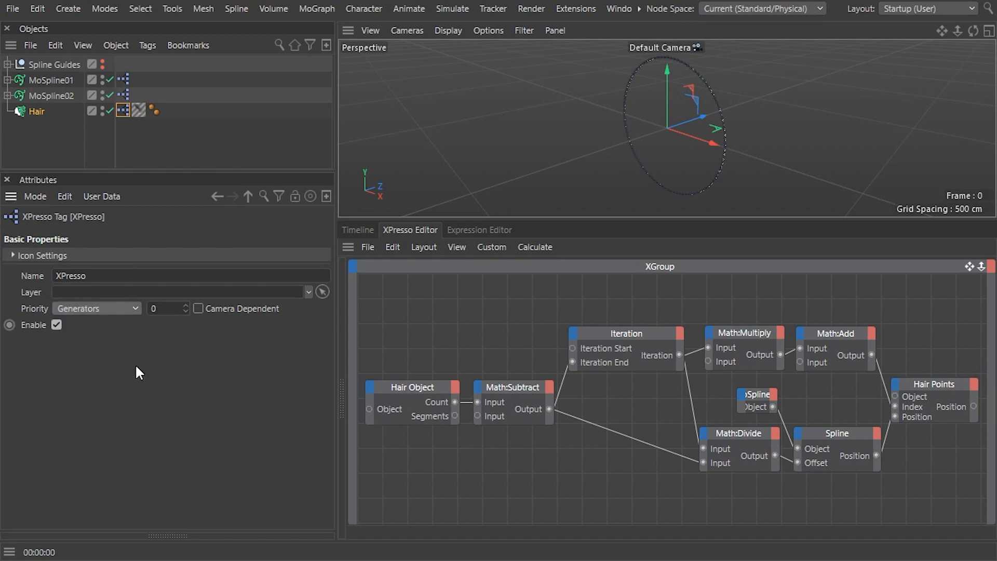
click(185, 305)
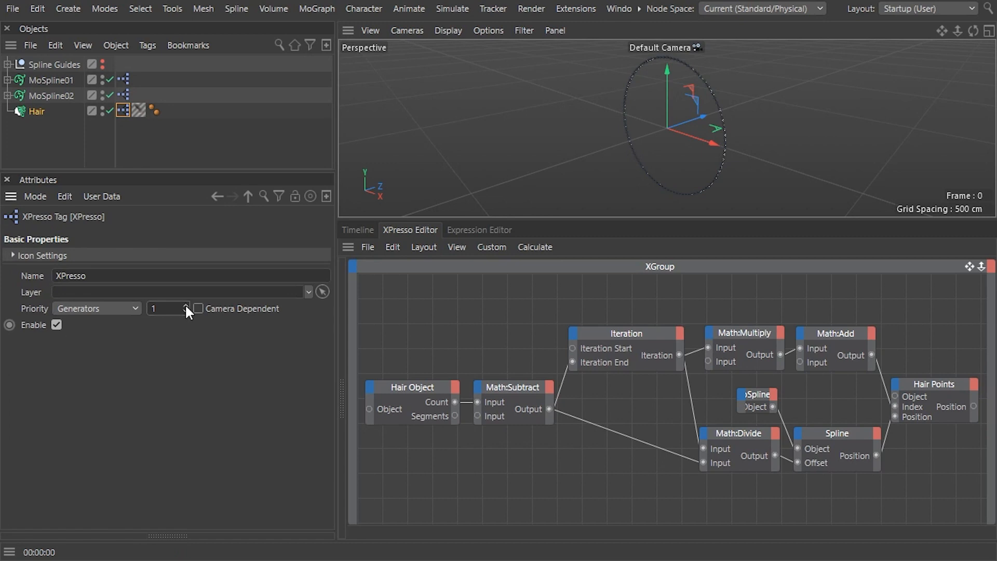
Step: Fold the XPresso Editor away and play the animation to examine the hairs between the two MoSplines with nothing selected
ctrl+click(348, 248)
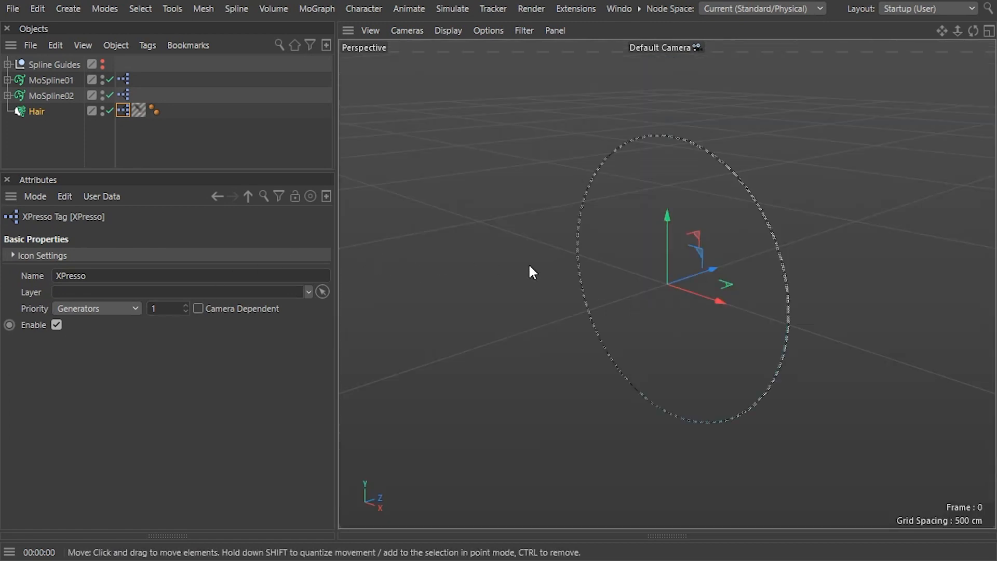
key(F8)
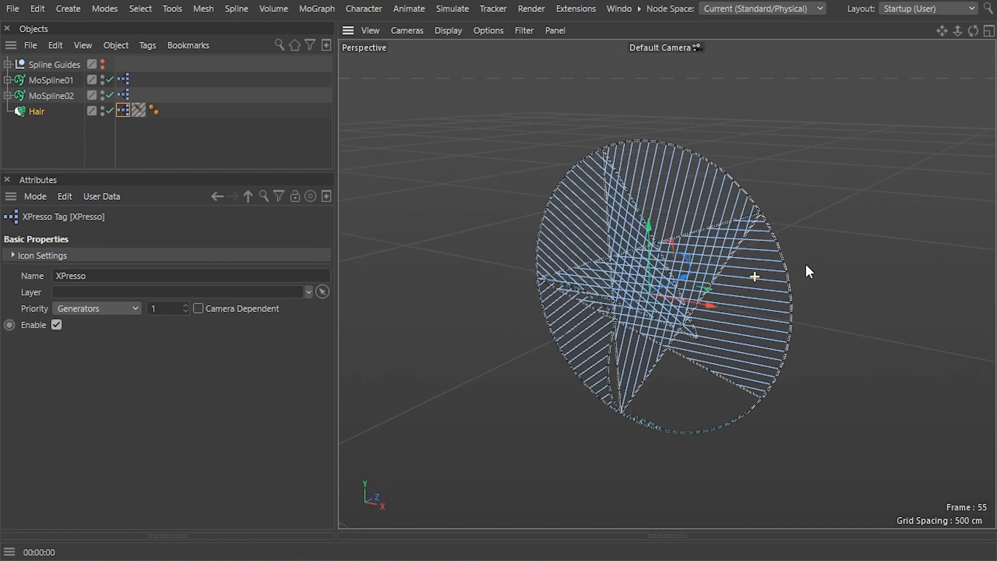
alt+drag(805, 264, 869, 245)
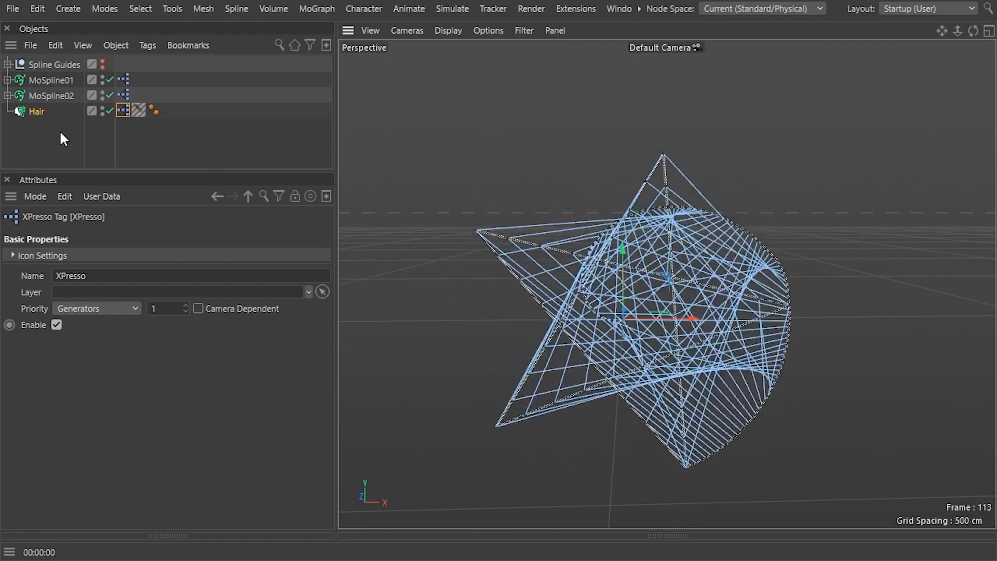
click(61, 133)
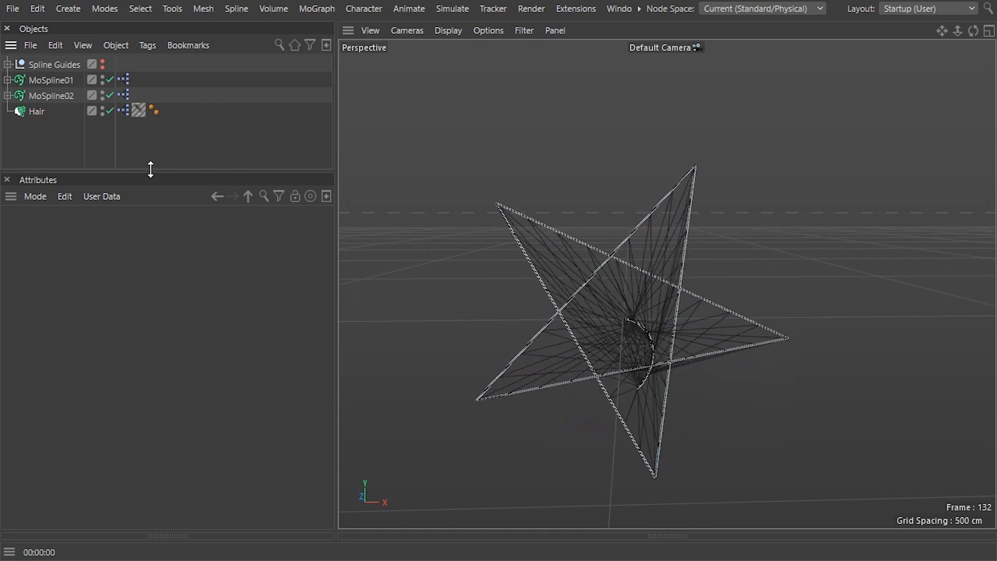
Step: Set the Display Mode of MoSpline01 and MoSpline02 together to Line, and check the playing animation with both deselected
click(56, 78)
ctrl+click(56, 95)
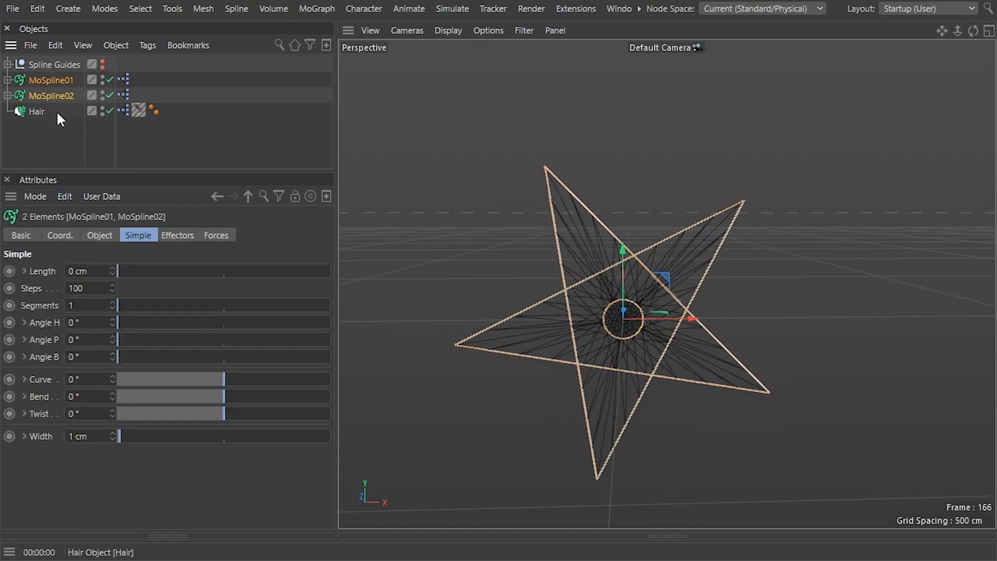
click(91, 233)
click(157, 436)
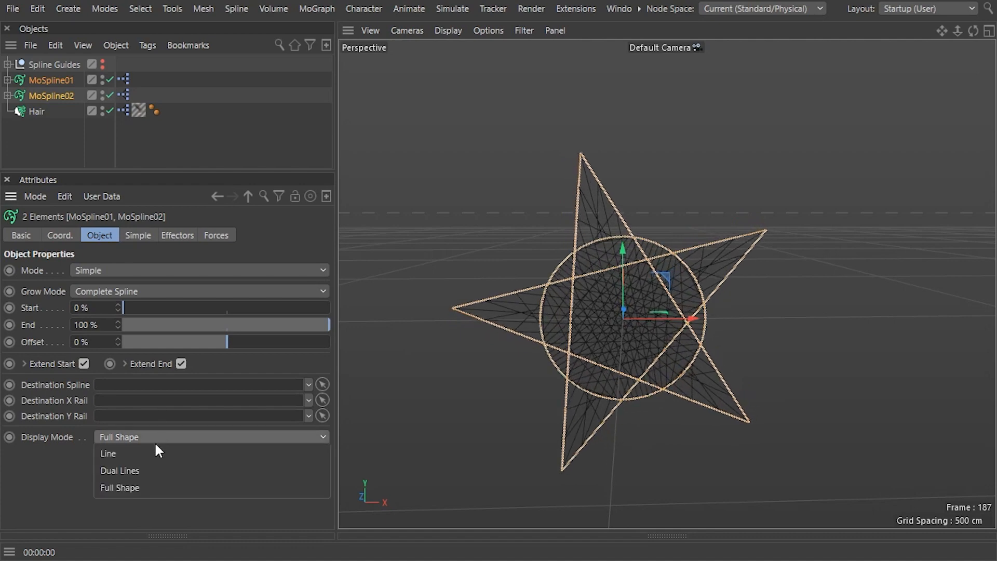
click(150, 452)
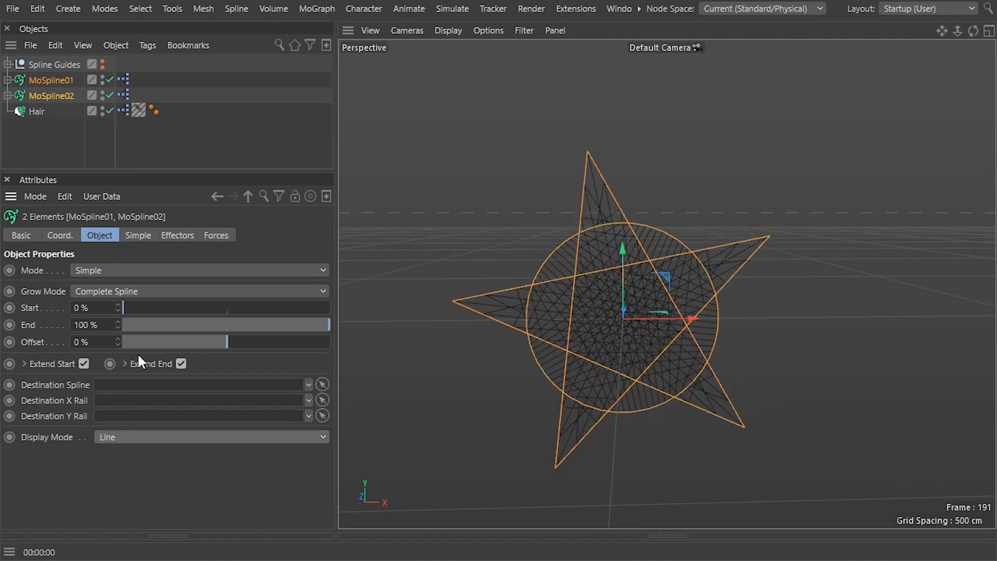
click(58, 127)
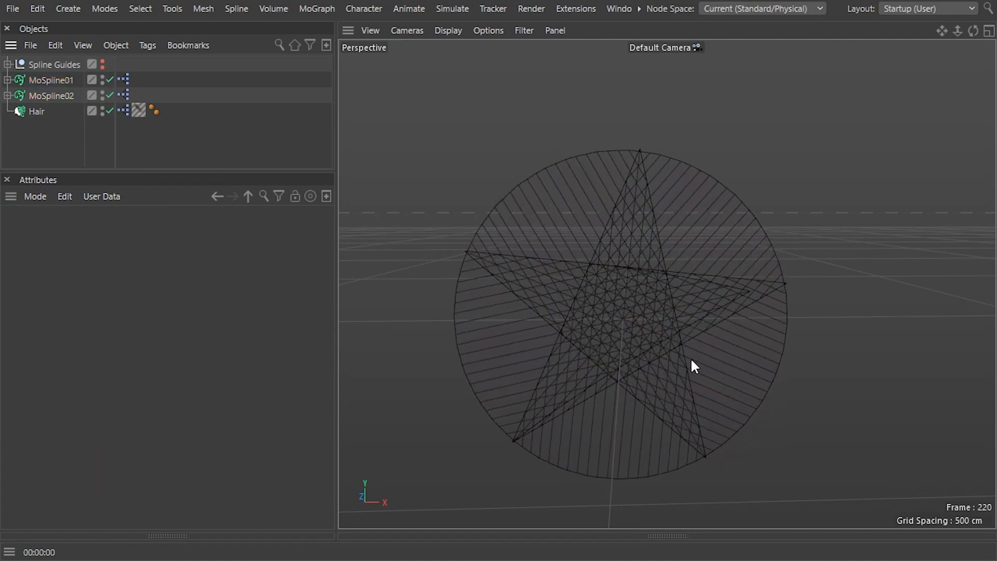
scroll(690, 357, up, 5)
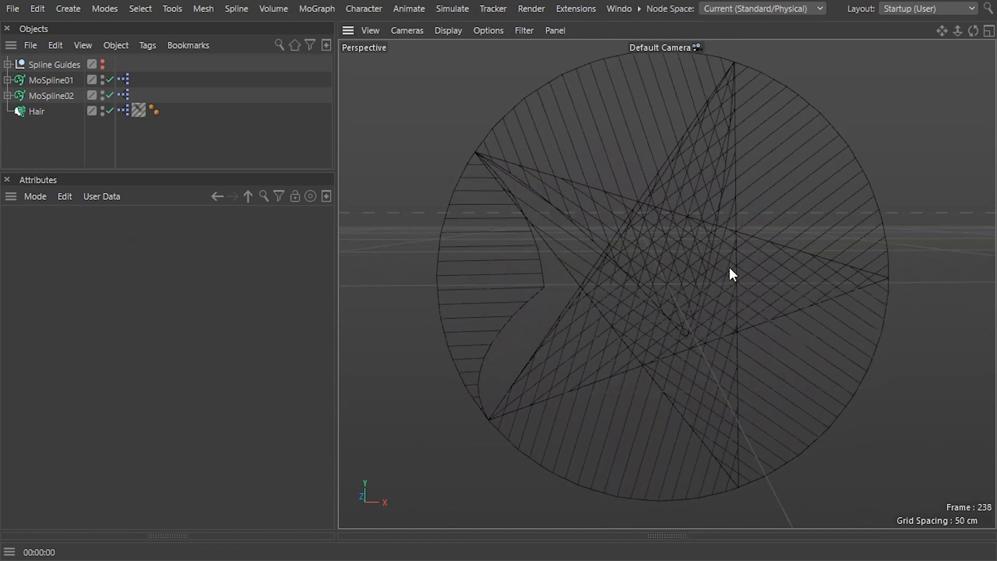